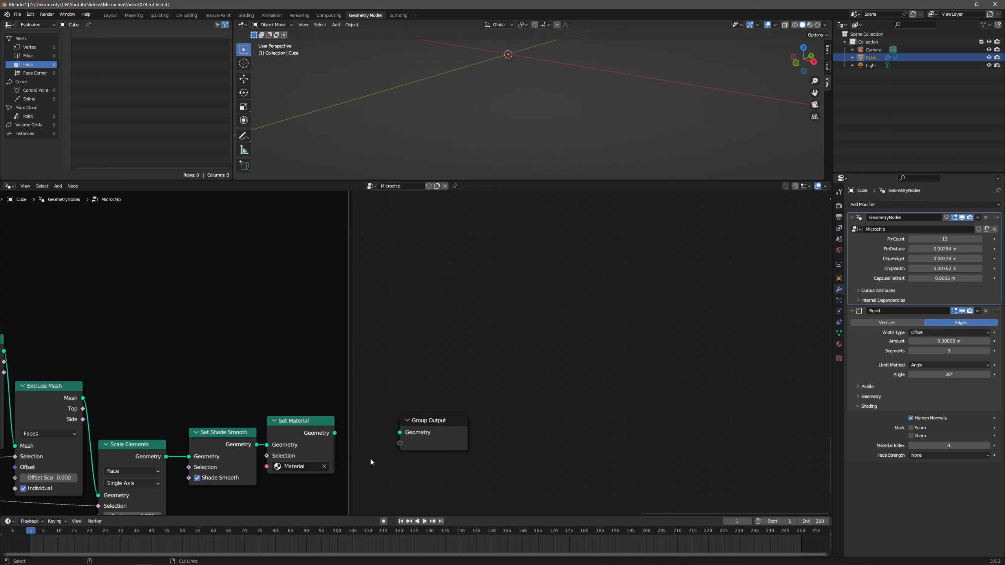
Move the Group Output node into the empty area beside the frame that ends with the Set Shade Smooth node
drag(420, 422, 437, 262)
scroll(402, 313, down, 3)
scroll(401, 314, down, 4)
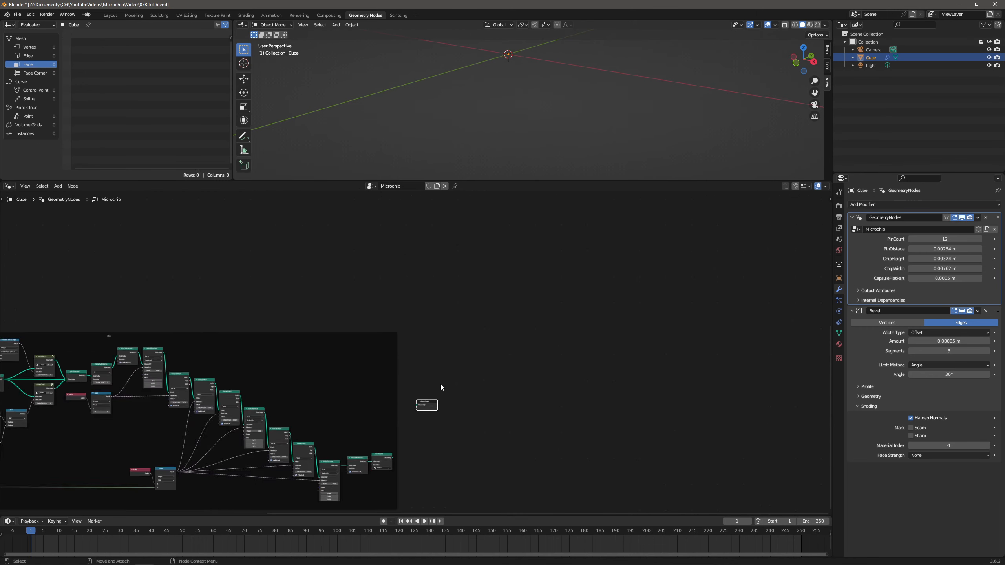
middle_drag(375, 198, 395, 343)
scroll(395, 344, up, 10)
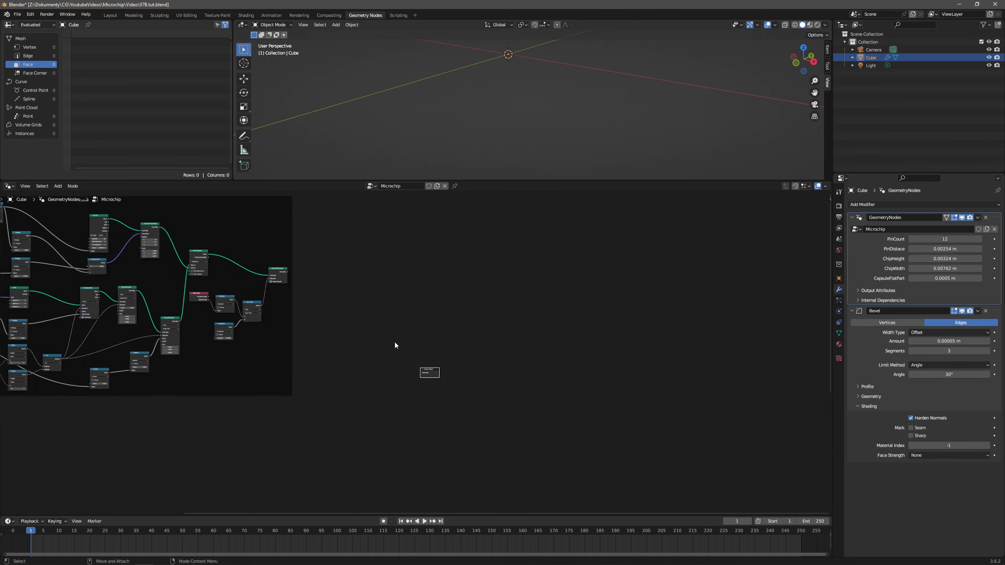
drag(448, 380, 459, 271)
middle_drag(255, 251, 319, 342)
scroll(319, 344, up, 2)
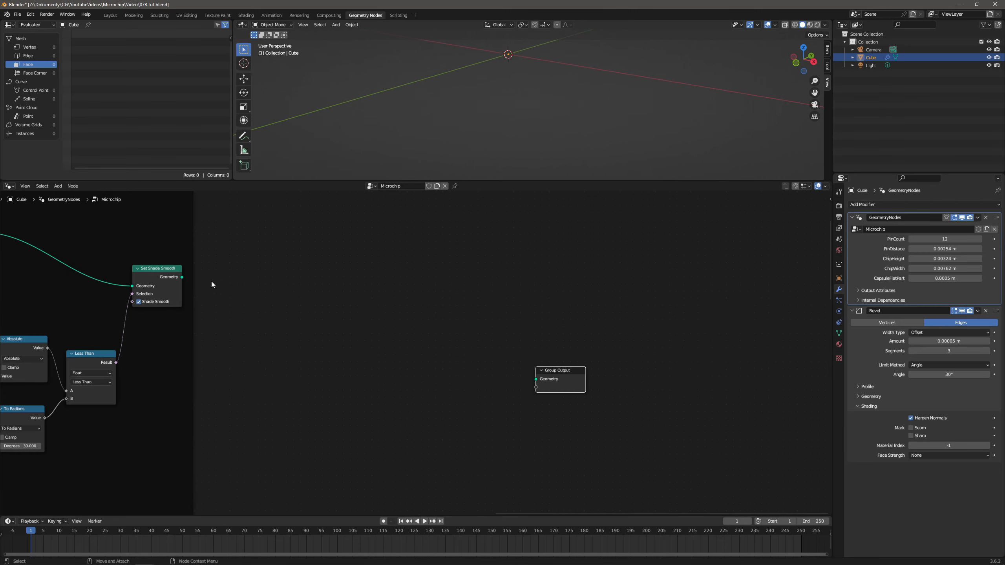
Add a Join Geometry node fed by the Set Shade Smooth geometry and connect it to the Group Output
drag(182, 277, 351, 324)
text(join)
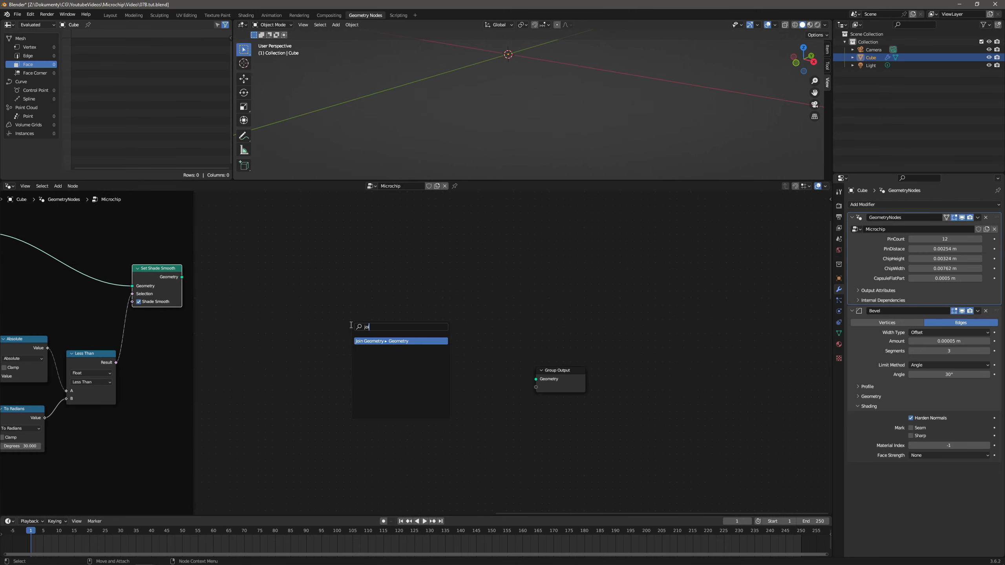
key(Return)
drag(524, 380, 659, 364)
Add a Mesh Line node below the link leading to the Join Geometry node
middle_drag(514, 342, 520, 295)
scroll(471, 256, up, 1)
click(64, 186)
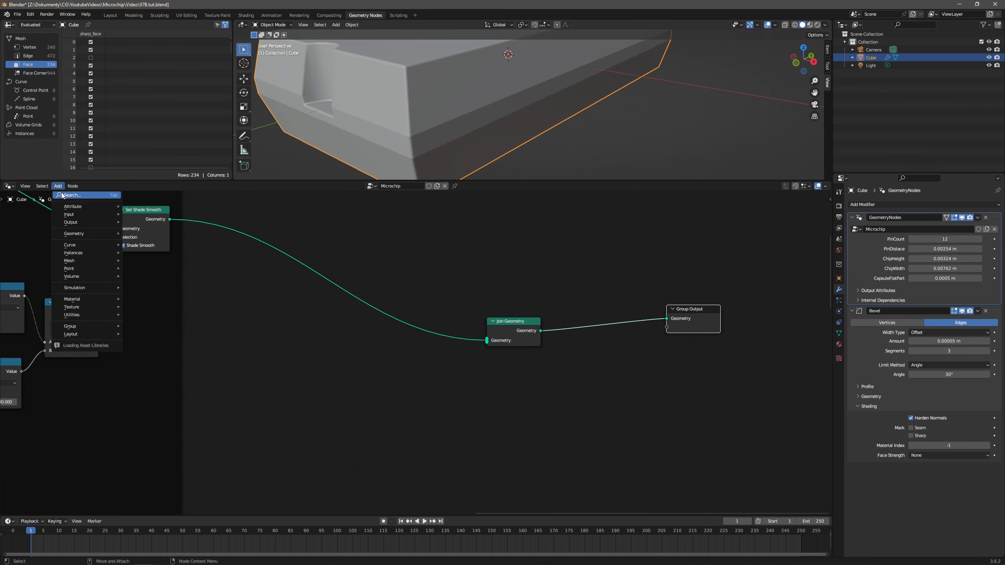
text(mesh)
key(Return)
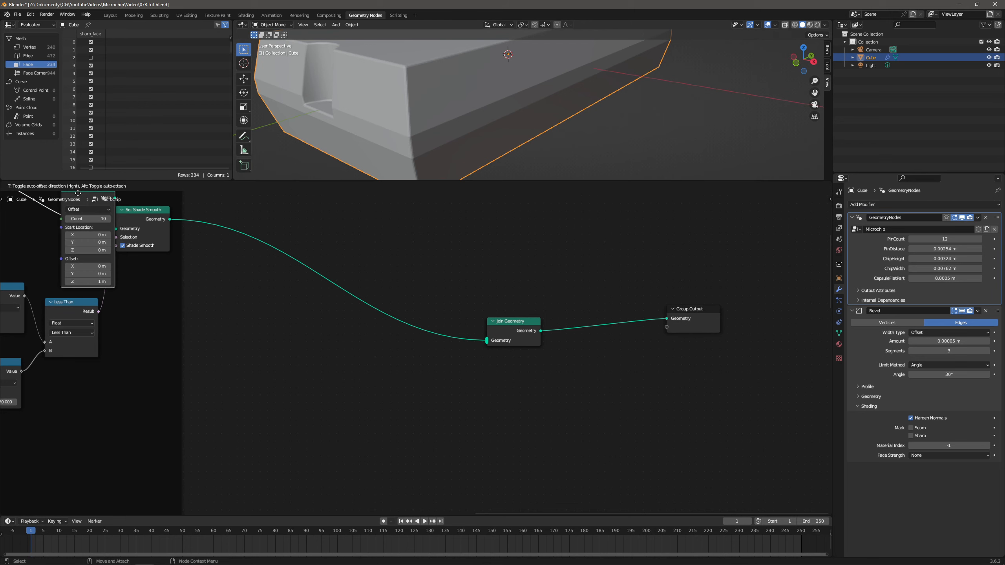
click(419, 329)
scroll(469, 117, down, 3)
scroll(506, 119, up, 2)
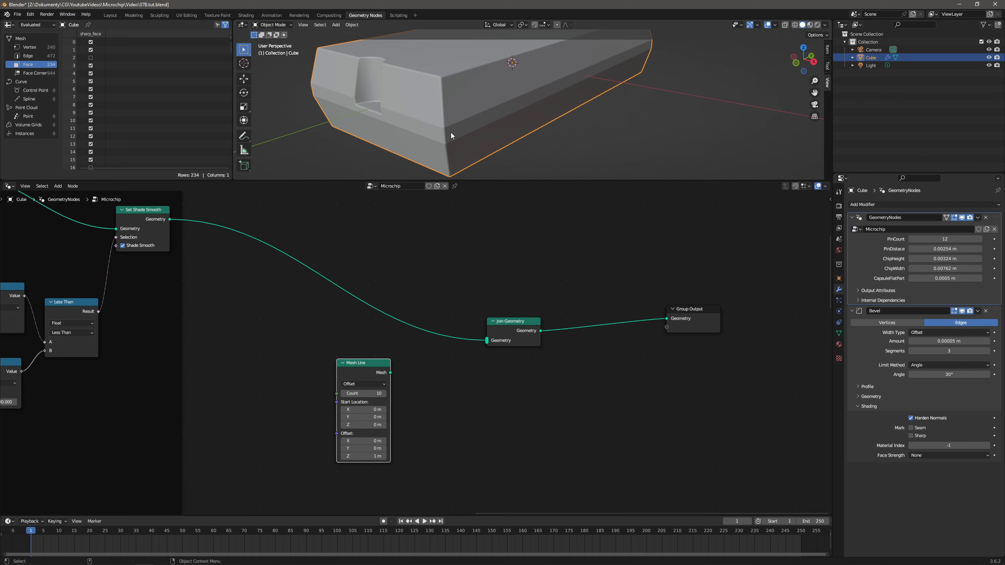
Connect the Mesh Line to Join Geometry and shift both nodes with the Group Output farther from the frame
drag(390, 373, 487, 340)
mouse_move(391, 363)
mouse_down()
mouse_move(450, 362)
mouse_move(387, 361)
mouse_up()
drag(376, 366, 452, 363)
drag(732, 279, 451, 455)
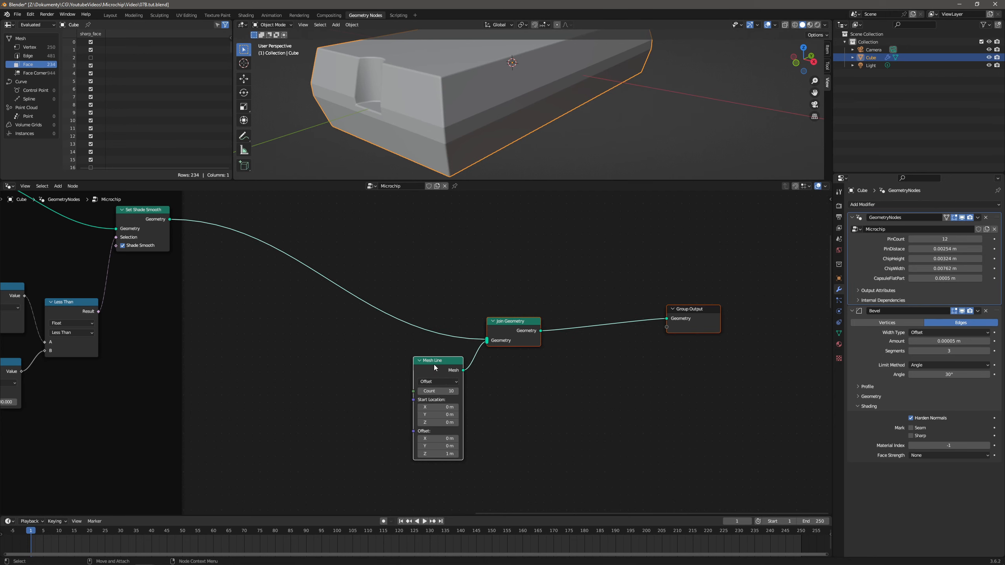
drag(434, 368, 558, 344)
Add a Group Input node in the space between the frame and the Mesh Line node
click(58, 186)
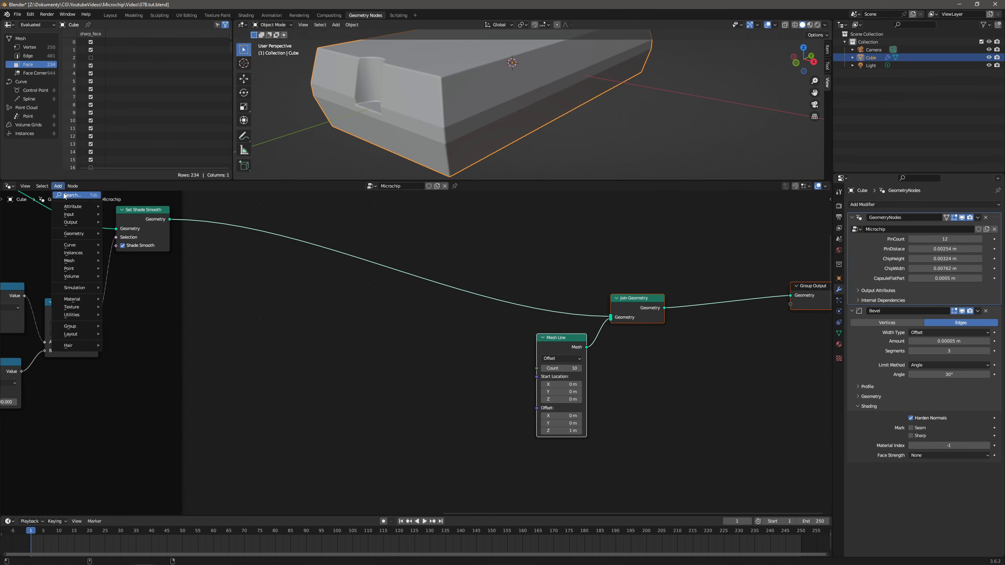
click(65, 197)
text(group)
key(Return)
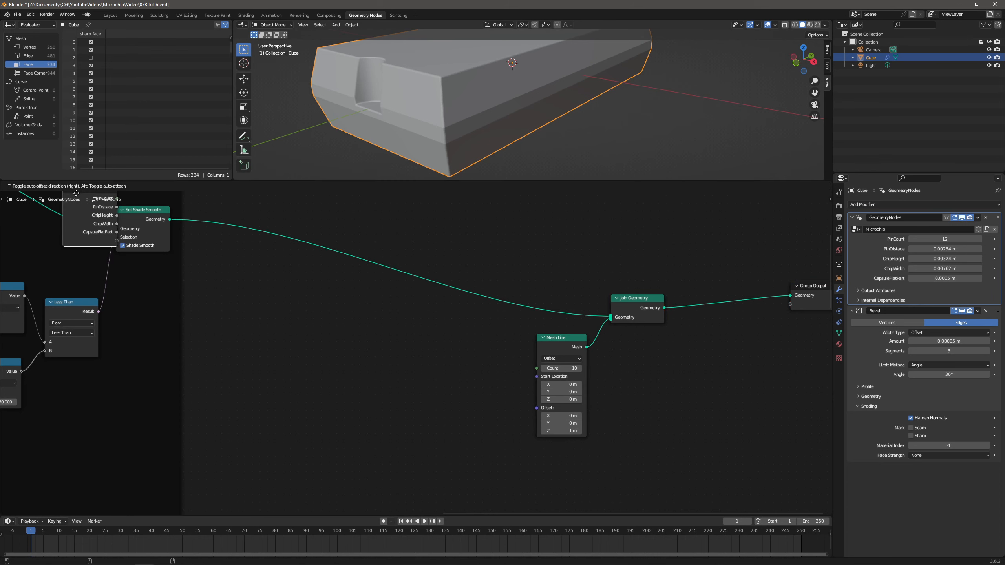
click(231, 363)
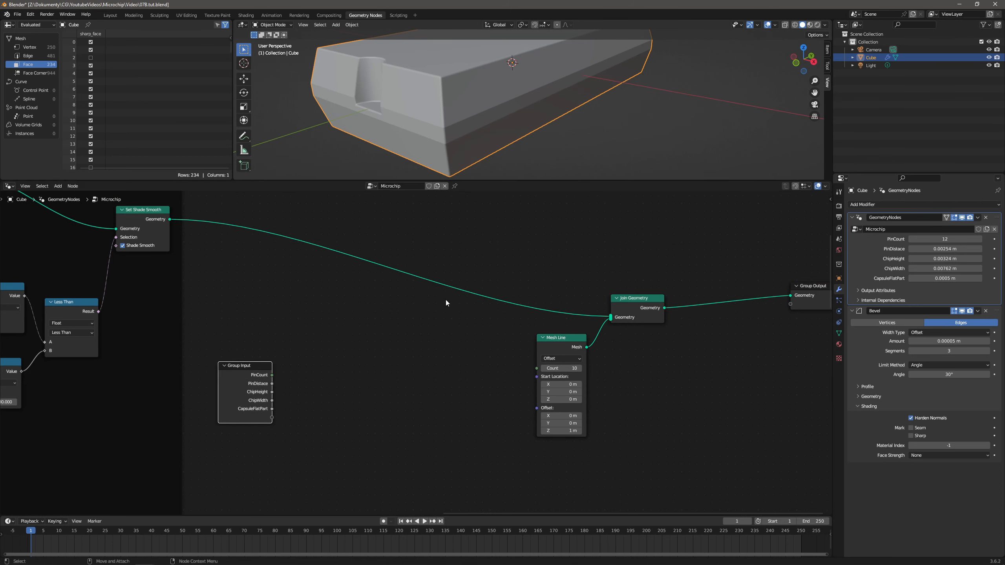
drag(257, 375, 247, 363)
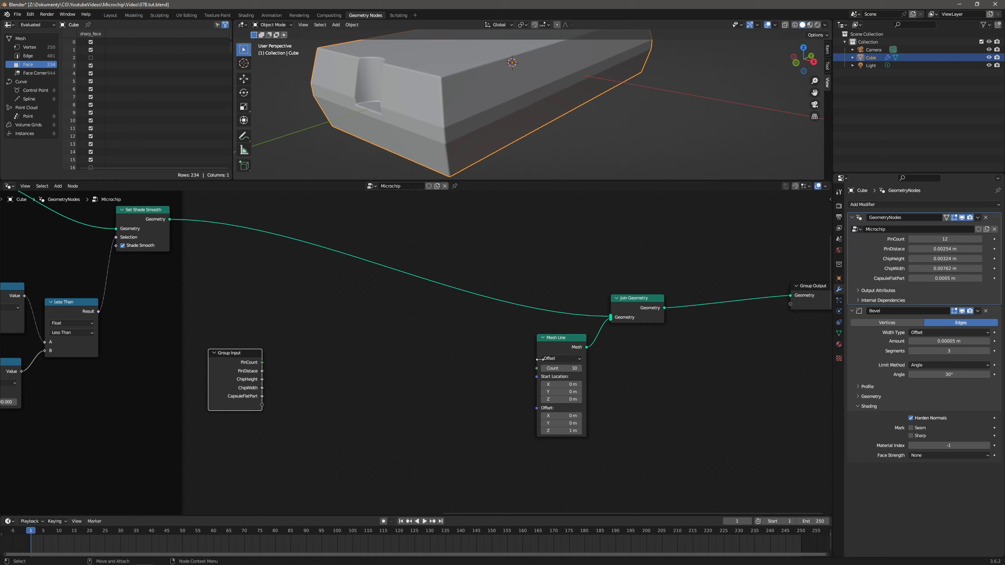
Multiply the PinCount input by 0.5 with a new Multiply node and connect it to the Mesh Line's Count
drag(261, 363, 298, 311)
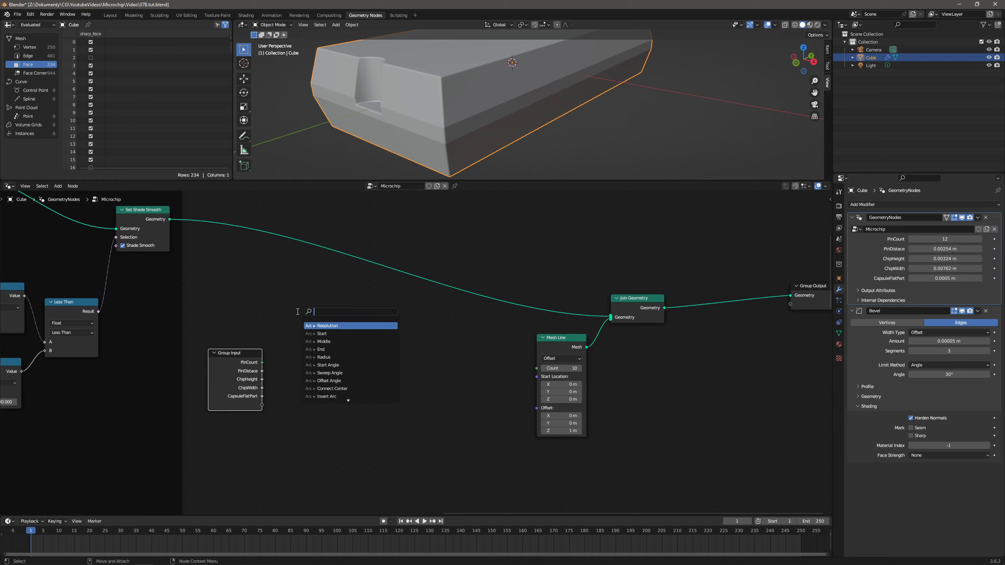
text(multi)
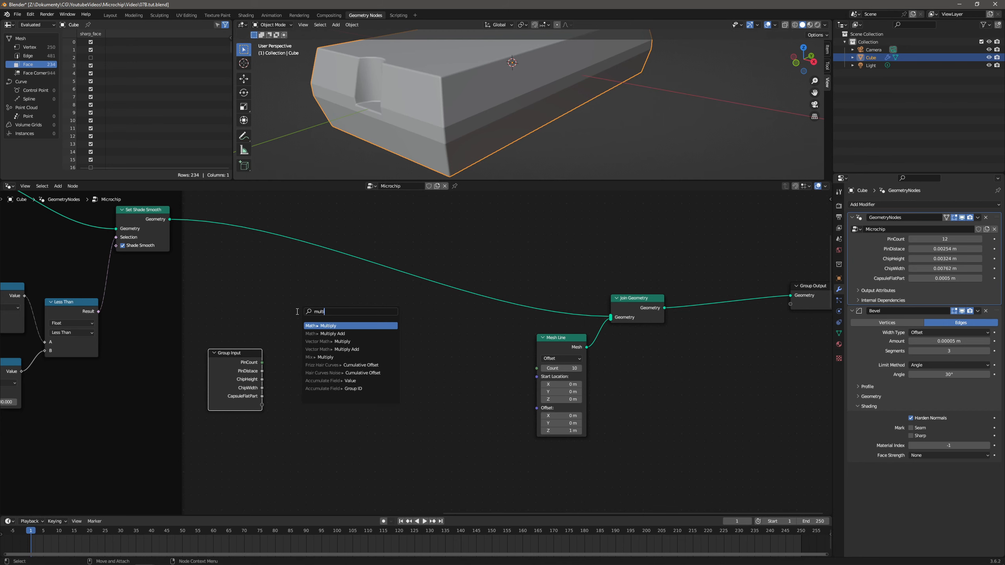
key(Return)
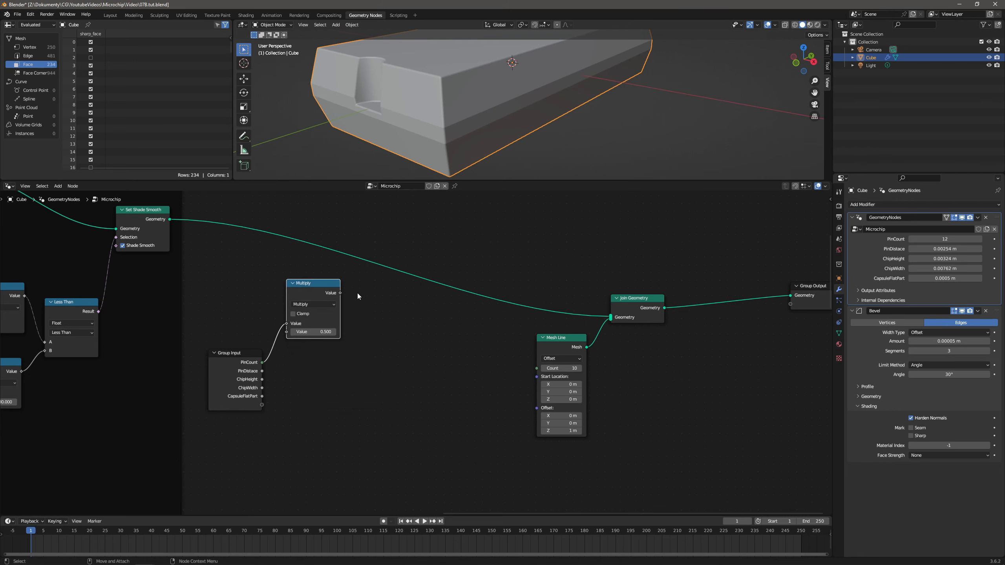
drag(341, 293, 537, 369)
middle_drag(507, 39, 509, 133)
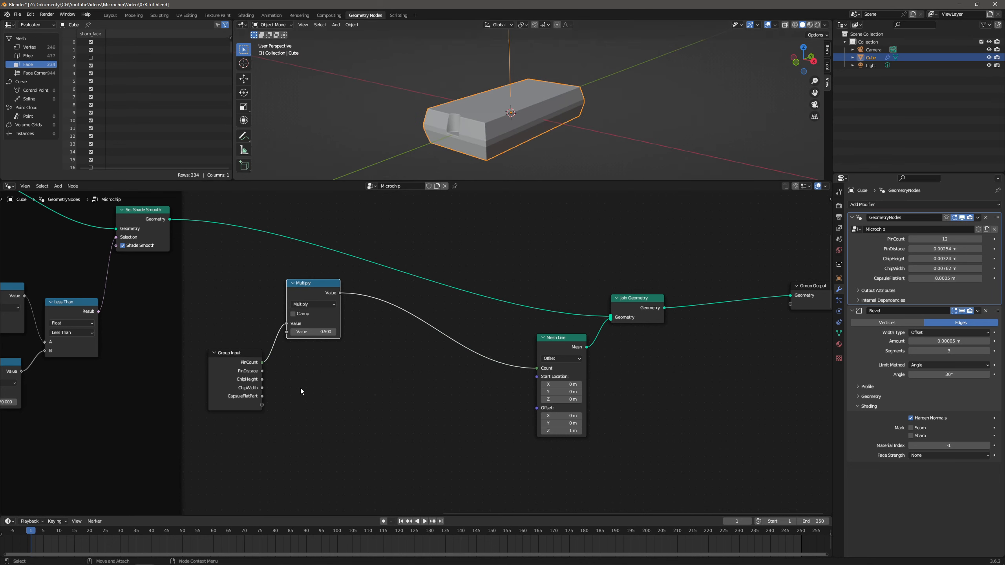
Add a Combine XYZ node connected to the Mesh Line's Start Location, after moving the Group Input node lower
drag(234, 355, 226, 389)
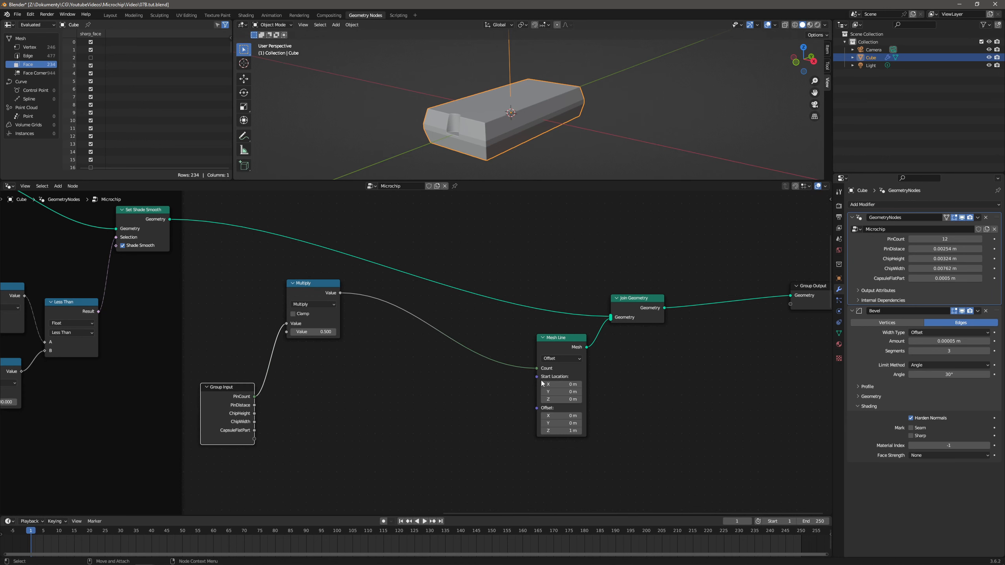
drag(537, 376, 456, 392)
text(combin)
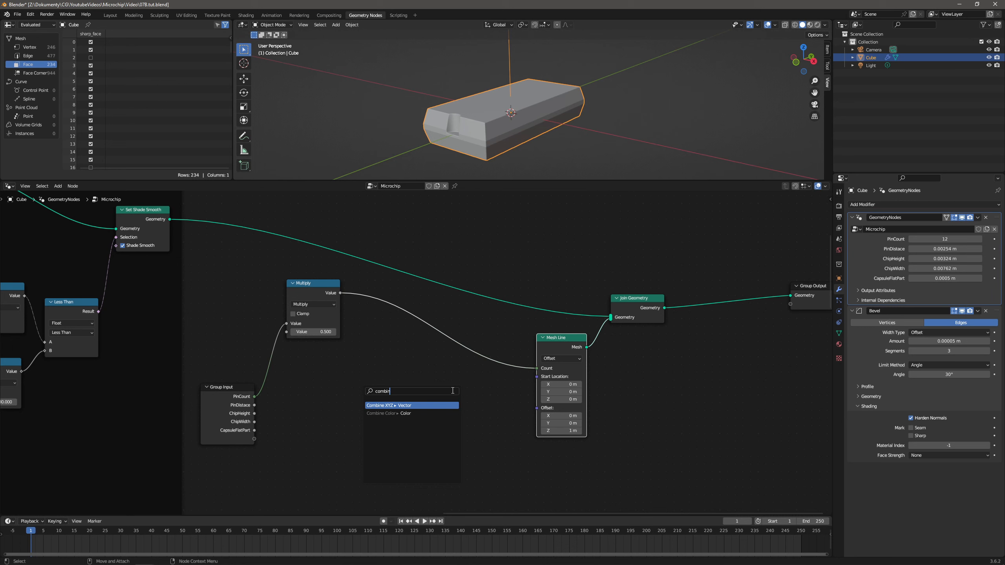
key(Return)
drag(433, 384, 534, 391)
Duplicate the Combine XYZ node, connect the copy to the Mesh Line's Offset, and place it below the original
click(447, 364)
key(ctrl+c)
key(ctrl+v)
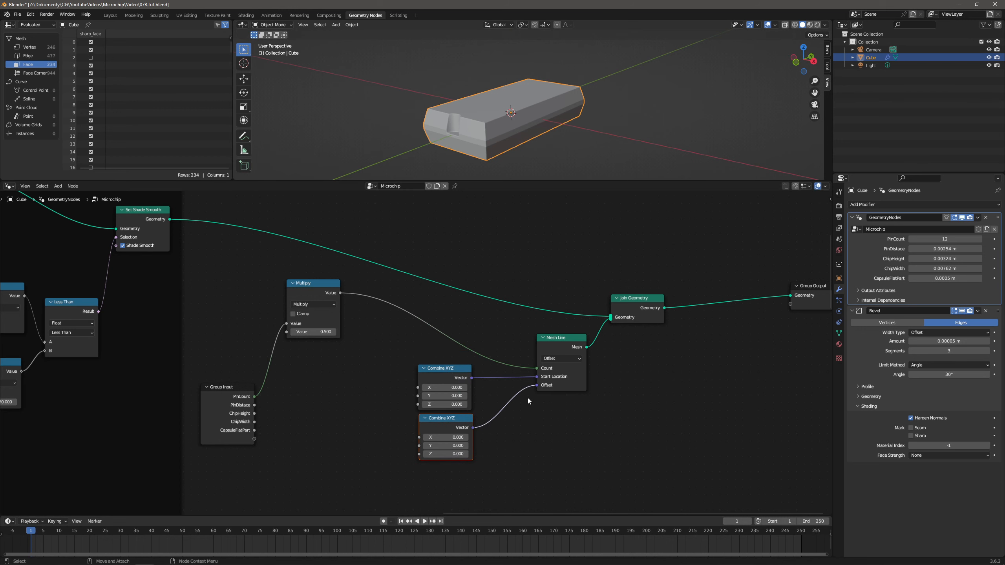
middle_drag(428, 397, 555, 360)
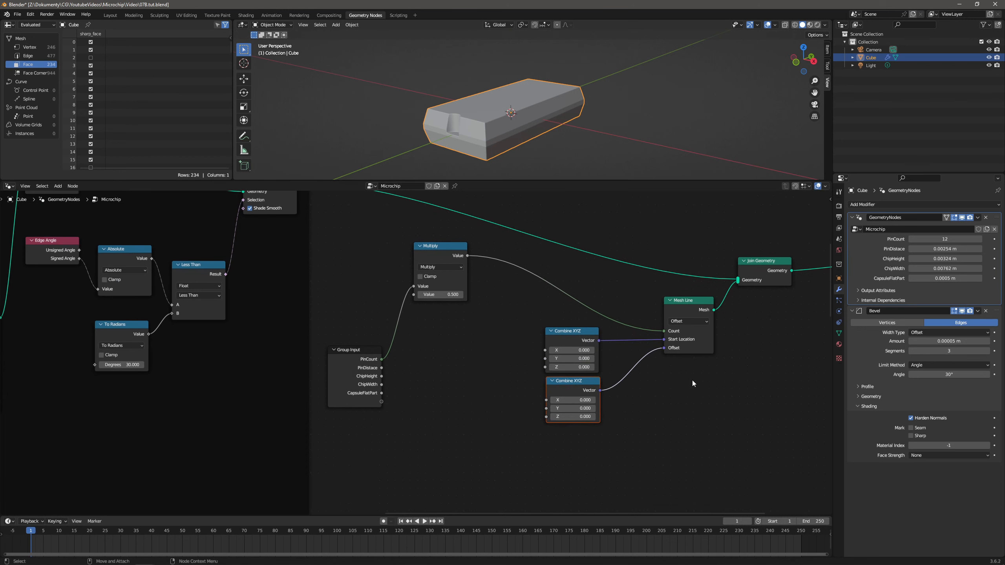
middle_drag(692, 384, 630, 381)
drag(524, 382, 519, 383)
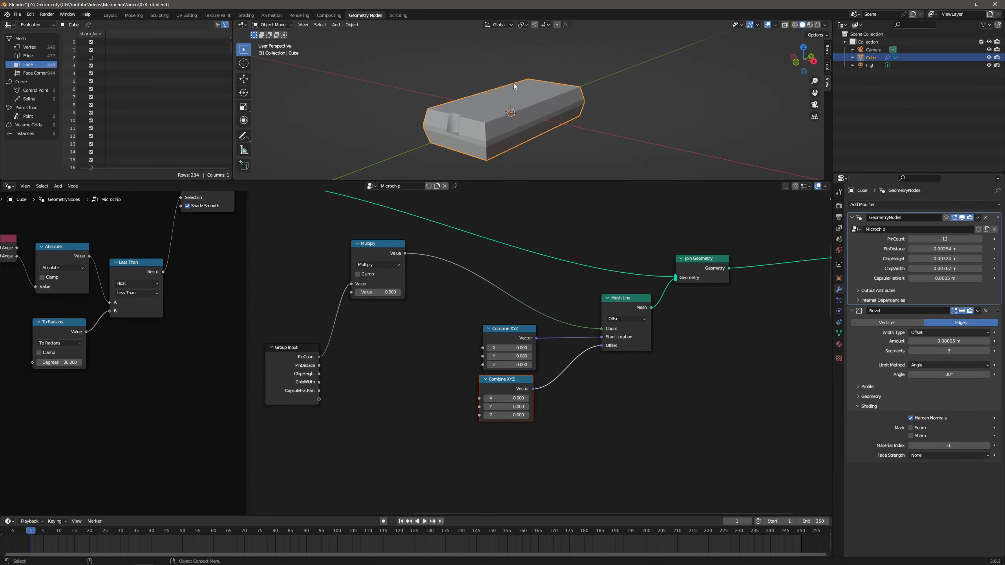
Set Z to 1 in the Combine XYZ node driving the Offset and align it under the other one
click(510, 414)
text(1)
key(Return)
drag(515, 381, 518, 382)
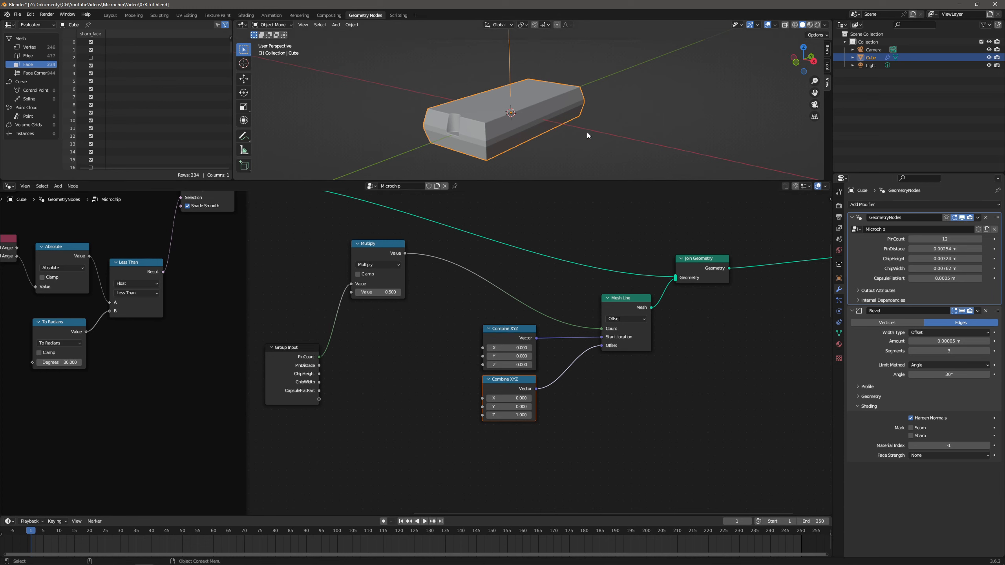
Multiply the ChipWidth input by 0.5 with a new Multiply node and connect it to the Start Location's X
click(321, 385)
key(shift+a)
text(mult)
key(Return)
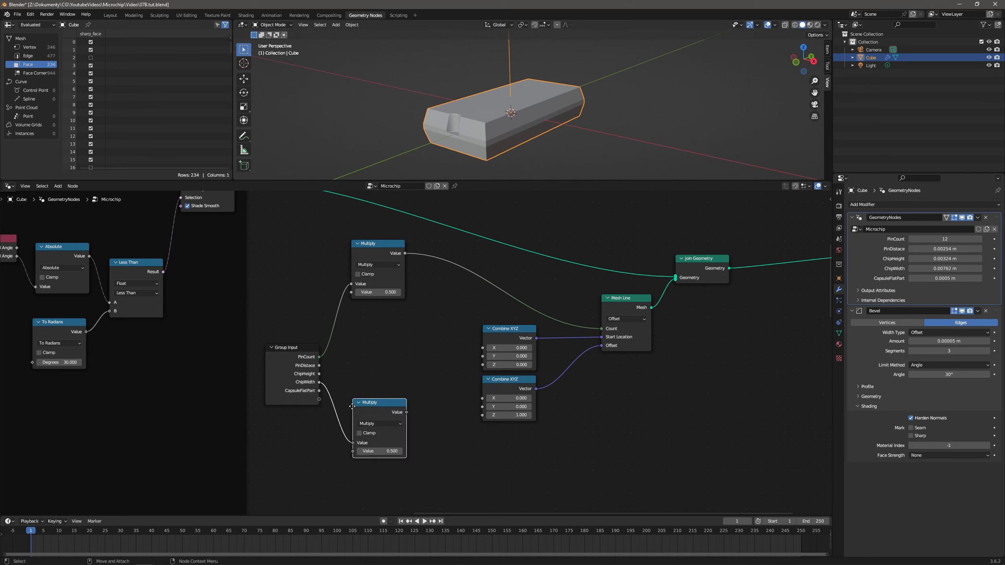
click(343, 470)
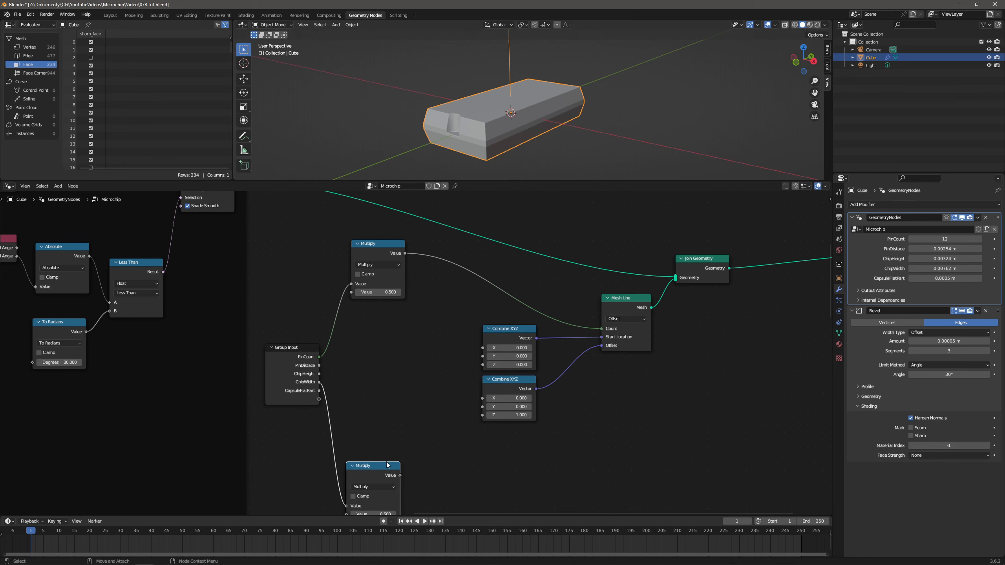
drag(401, 476, 484, 348)
middle_drag(563, 126, 566, 126)
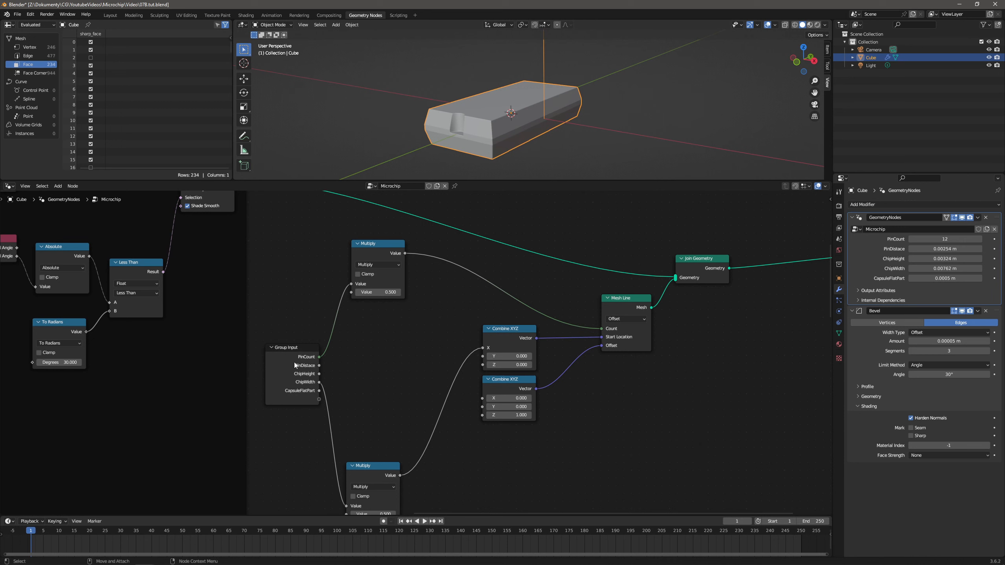
Duplicate the PinCount Multiply node, place the copy just below it, and change its operation to Subtract
drag(295, 364, 285, 365)
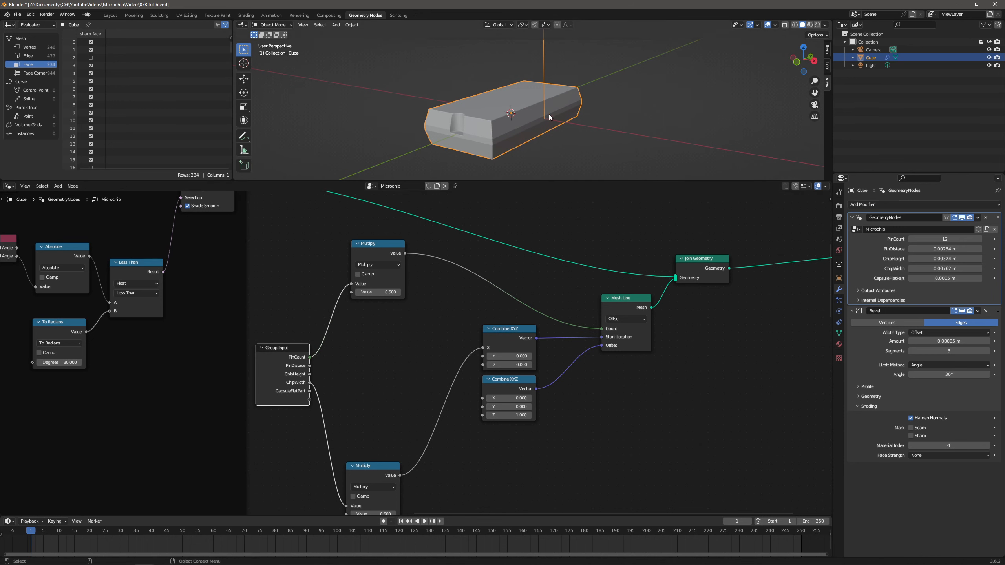
click(371, 243)
drag(371, 243, 367, 239)
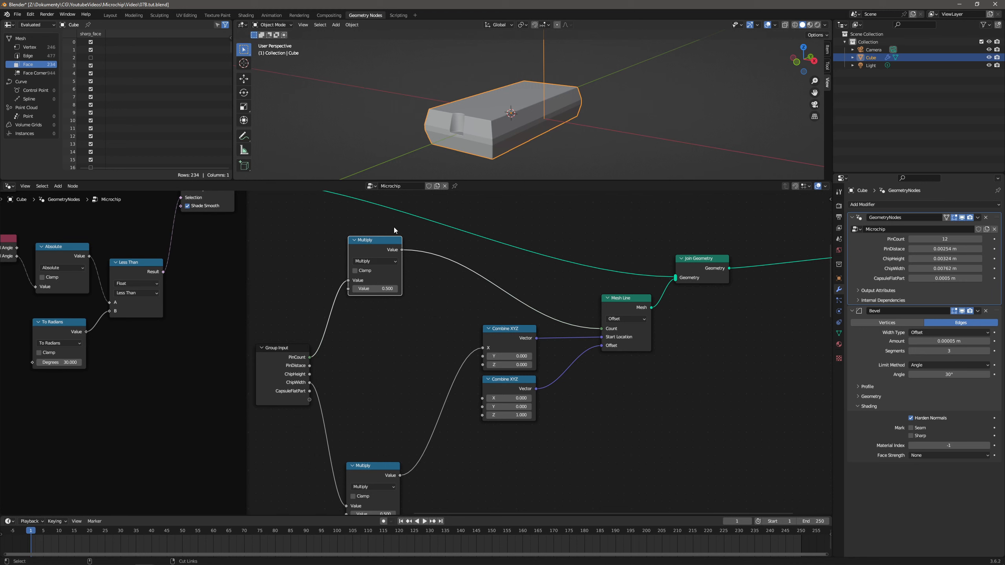
key(shift+d)
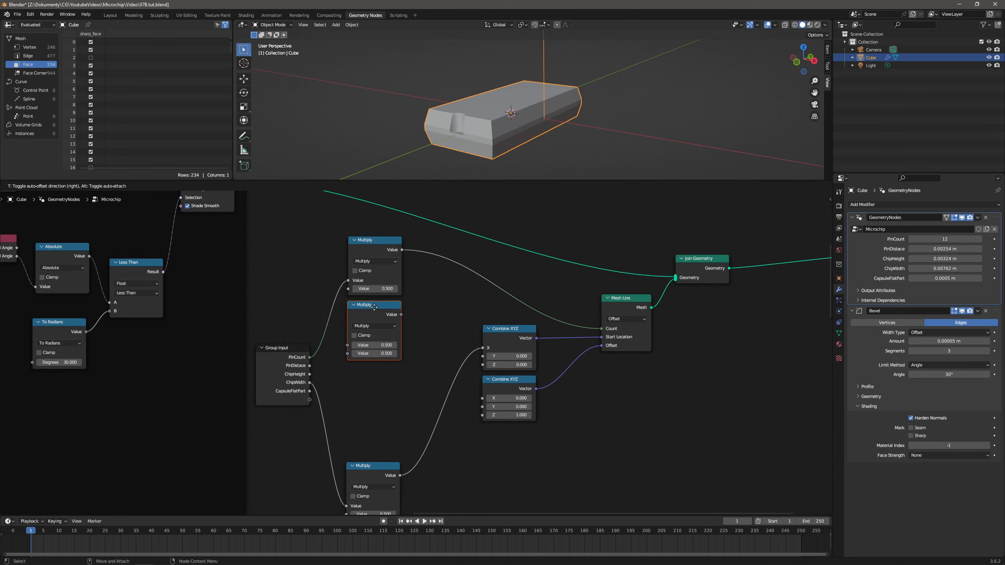
click(376, 309)
click(383, 326)
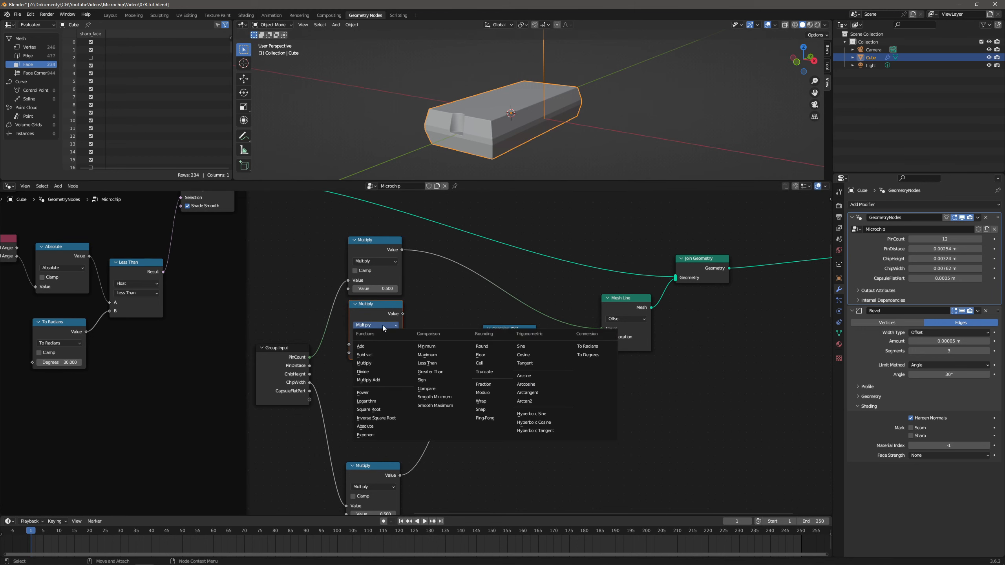
click(378, 356)
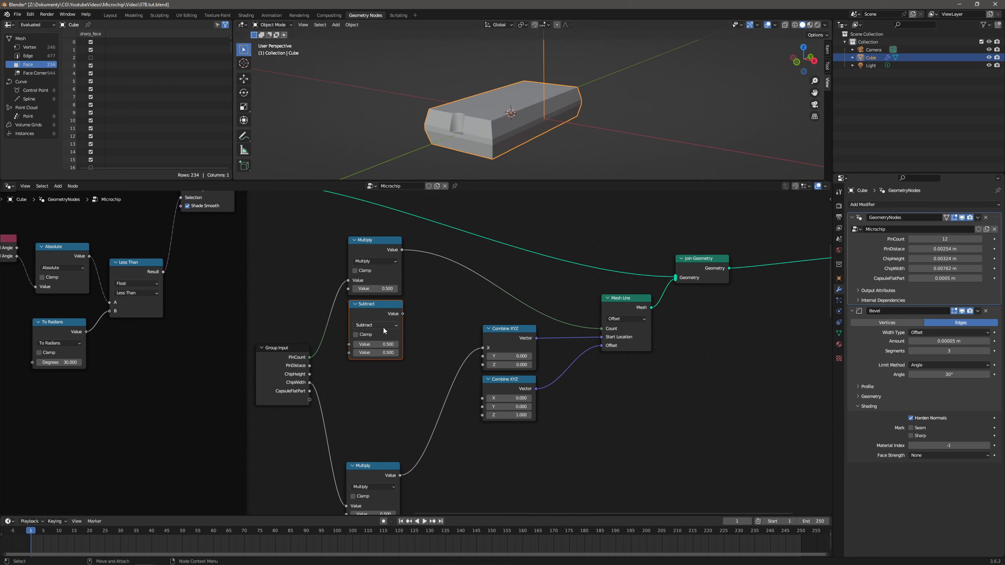
Subtract 1 from the halved PinCount by feeding the PinCount Multiply result into the Subtract node
click(389, 353)
text(1)
key(Return)
drag(402, 250, 349, 344)
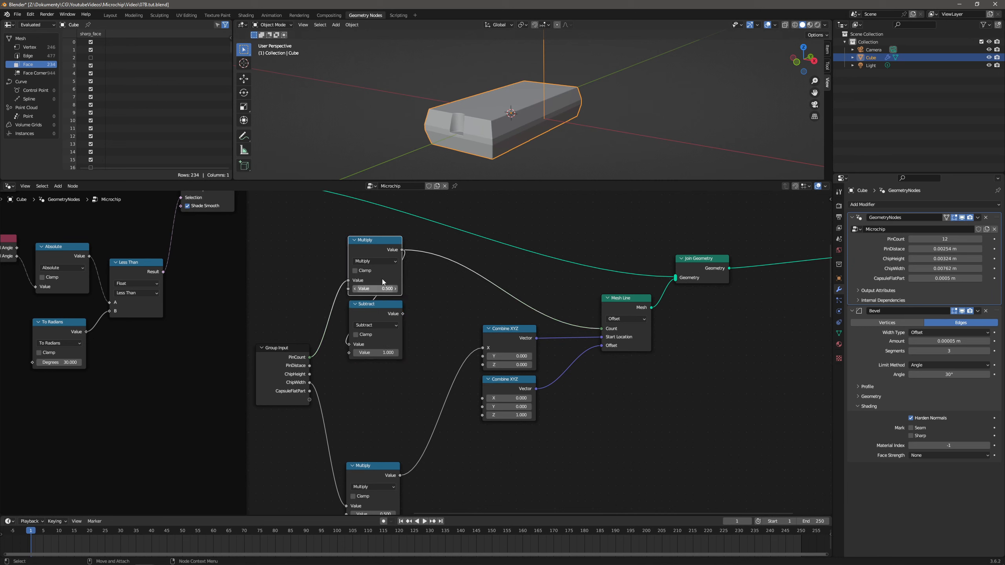
Use a duplicated Multiply node to multiply the Subtract result by PinDistace and connect it to the Start Location's Y
key(shift+d)
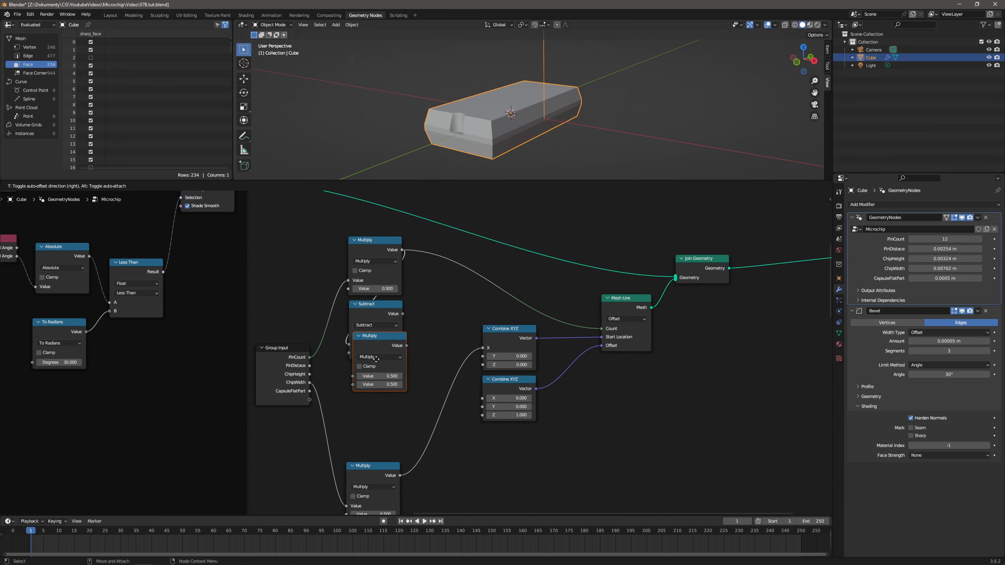
click(374, 371)
drag(309, 365, 349, 415)
drag(403, 314, 348, 406)
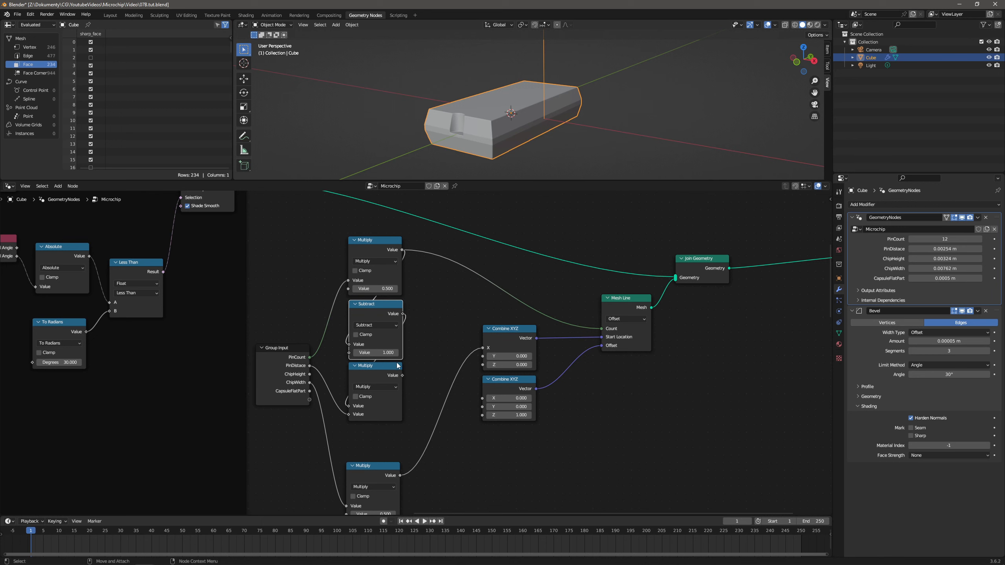
drag(364, 472, 367, 497)
drag(402, 376, 483, 356)
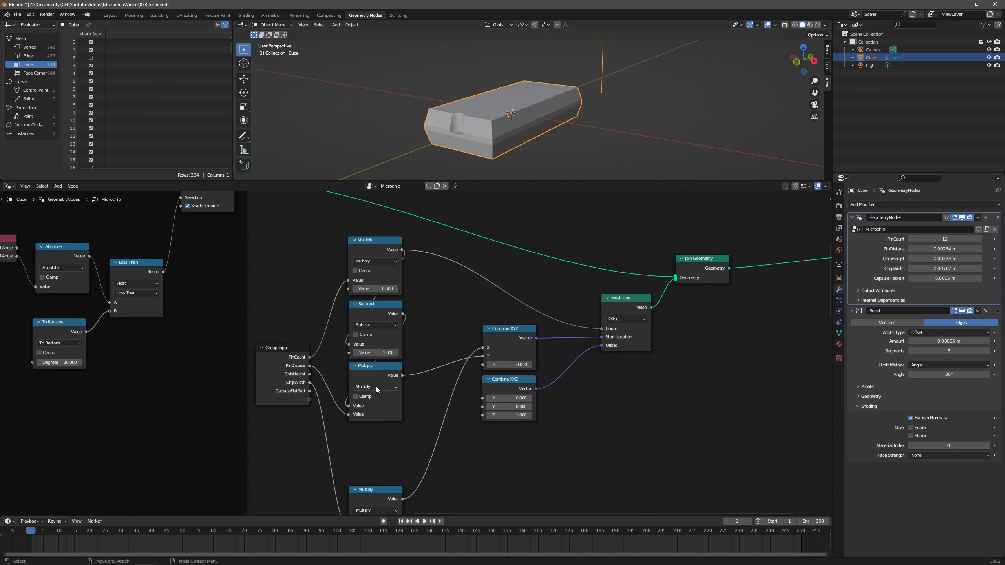
Duplicate the PinDistace Multiply node below it, multiply its result by 0.5, and connect the product to the Start Location's Y
click(372, 368)
key(shift+d)
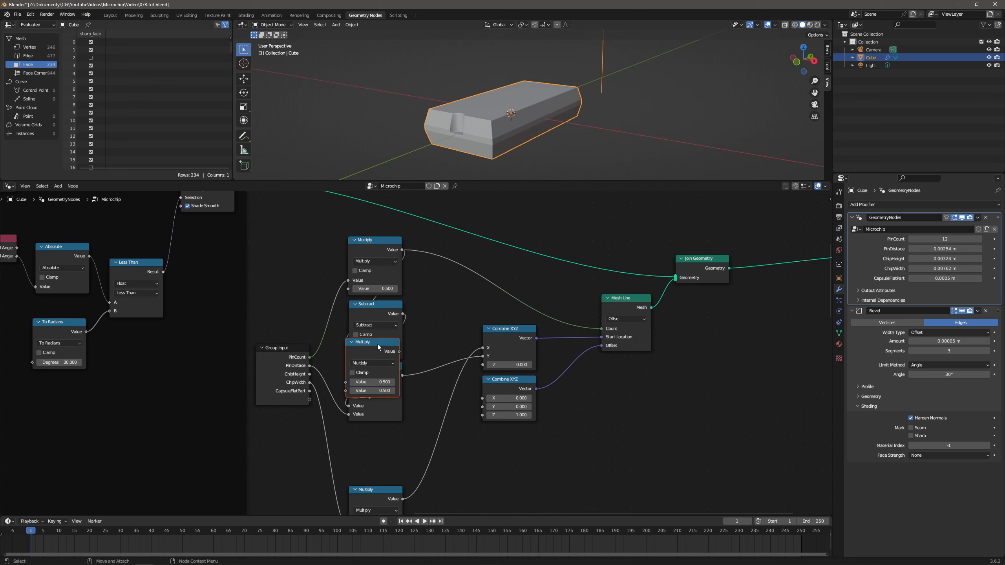
click(381, 433)
drag(473, 357, 350, 468)
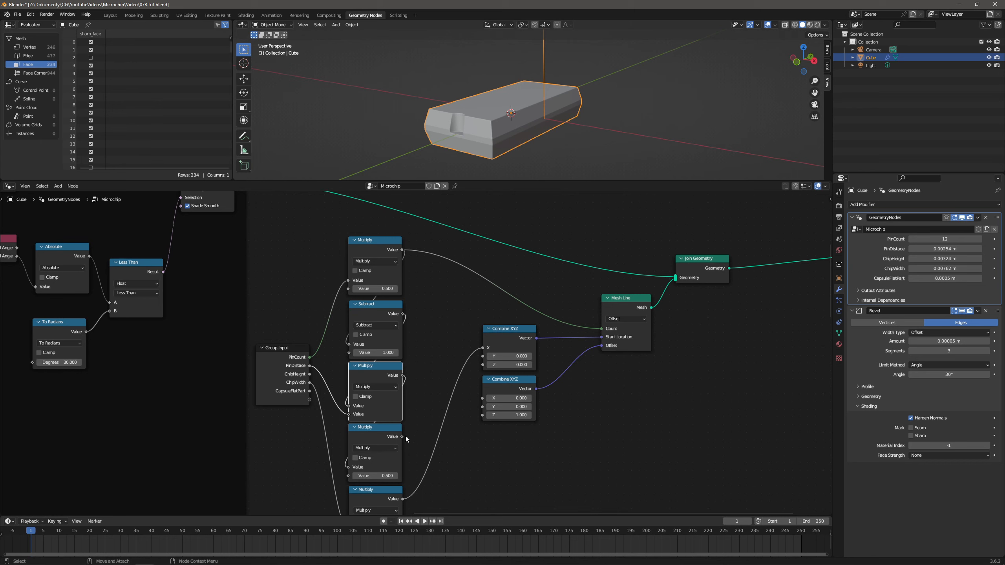
drag(403, 437, 483, 356)
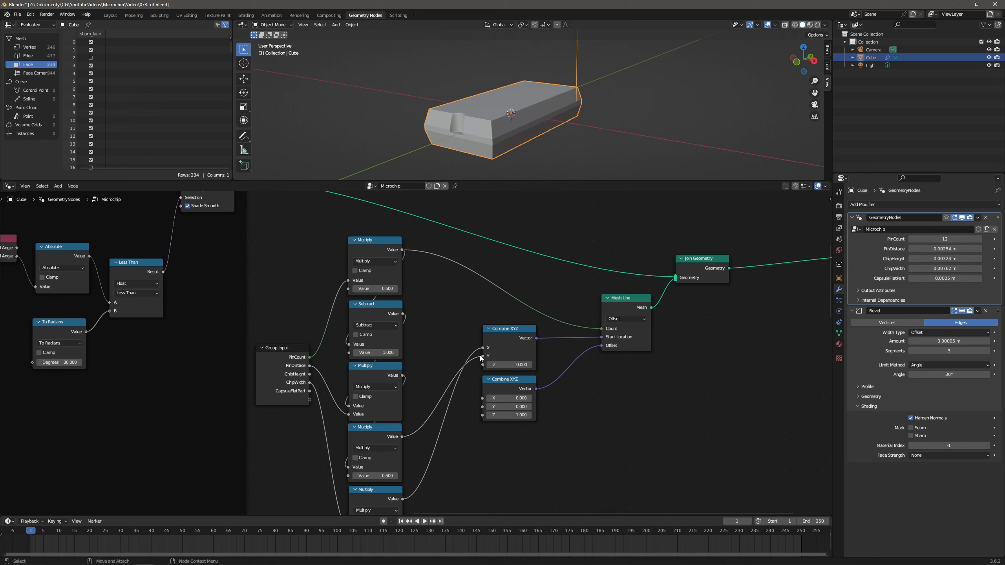
mouse_move(590, 111)
middle_down()
mouse_move(556, 80)
mouse_move(569, 99)
mouse_move(586, 90)
mouse_move(581, 98)
middle_up()
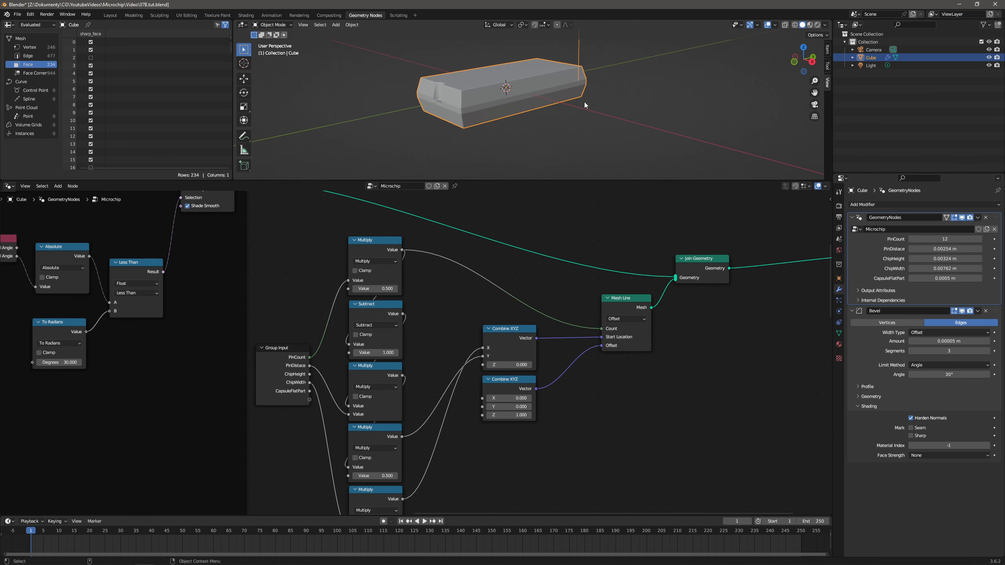
Set the Mesh Line Offset's Z to 0 and drive its Y with the PinDistace group input
click(513, 415)
key(Return)
middle_drag(383, 367, 365, 303)
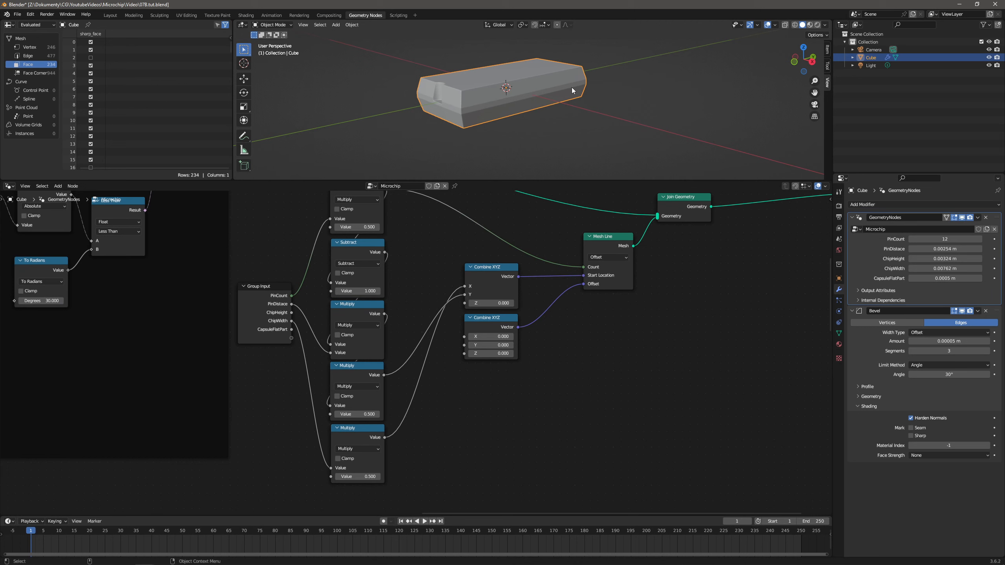
drag(291, 304, 465, 344)
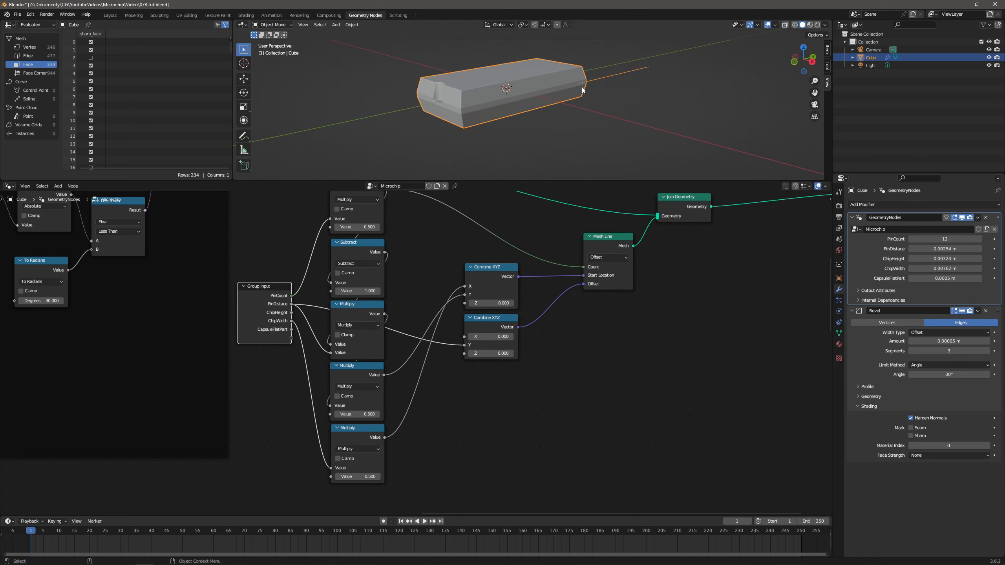
middle_drag(574, 83, 586, 124)
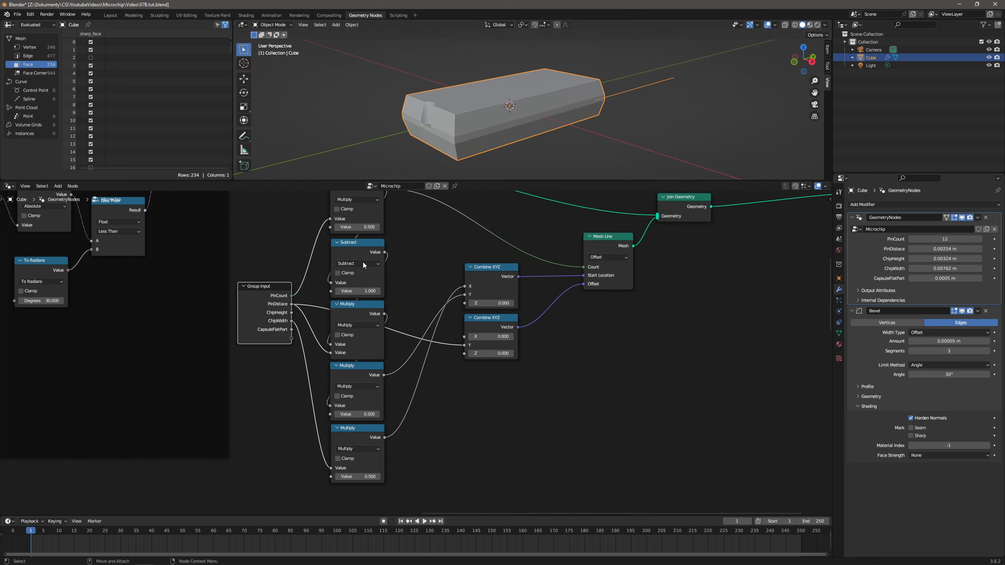
Set the factor of the Multiply node feeding the Start Location's Y to -0.5
click(368, 414)
key(Home)
text(-)
key(Return)
Move the Join Geometry and Group Output nodes away from the Mesh Line to make room for more nodes
middle_drag(620, 298, 526, 327)
scroll(543, 348, down, 2)
drag(698, 271, 499, 359)
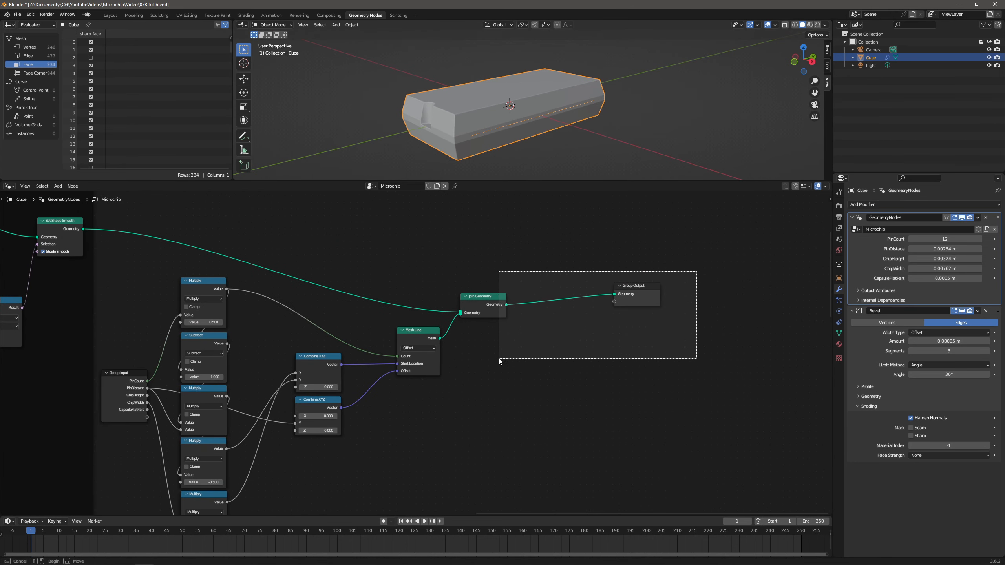
drag(500, 309, 613, 235)
Add an Instance on Points node fed by the Mesh Line as Points, and cut the Mesh Line's direct link to Join Geometry
click(58, 186)
click(73, 193)
text(insta)
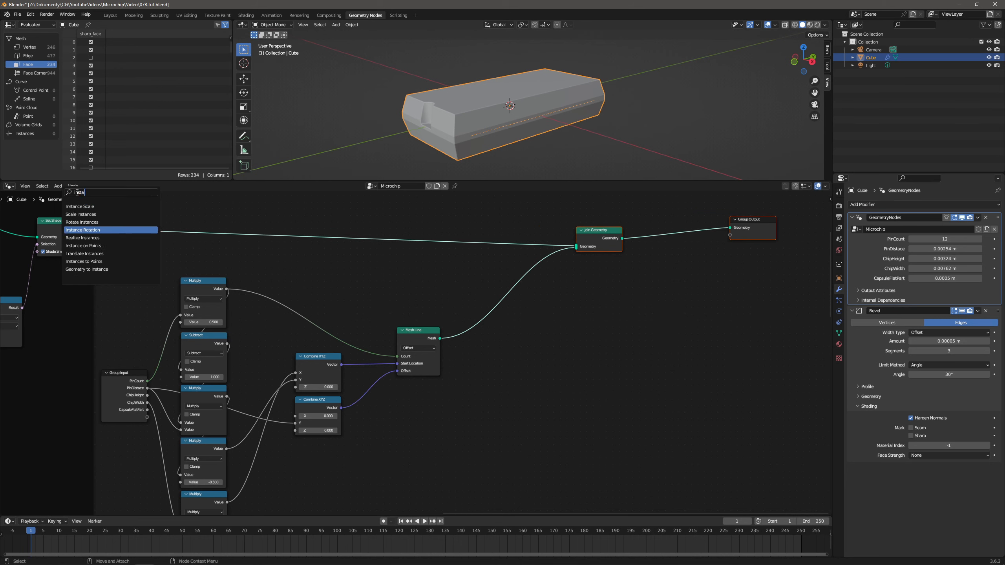
key(Down)
key(Down)
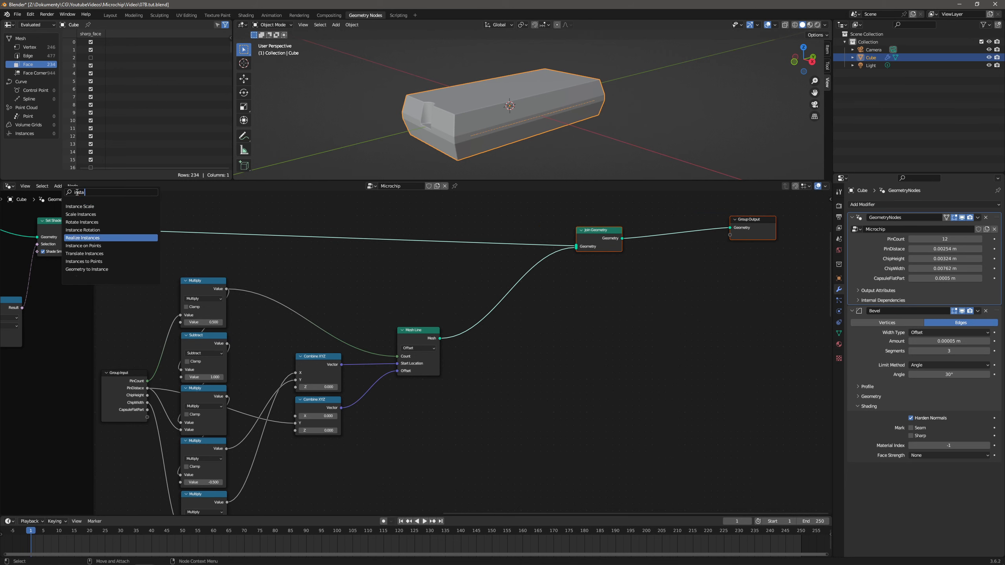
key(Return)
click(521, 349)
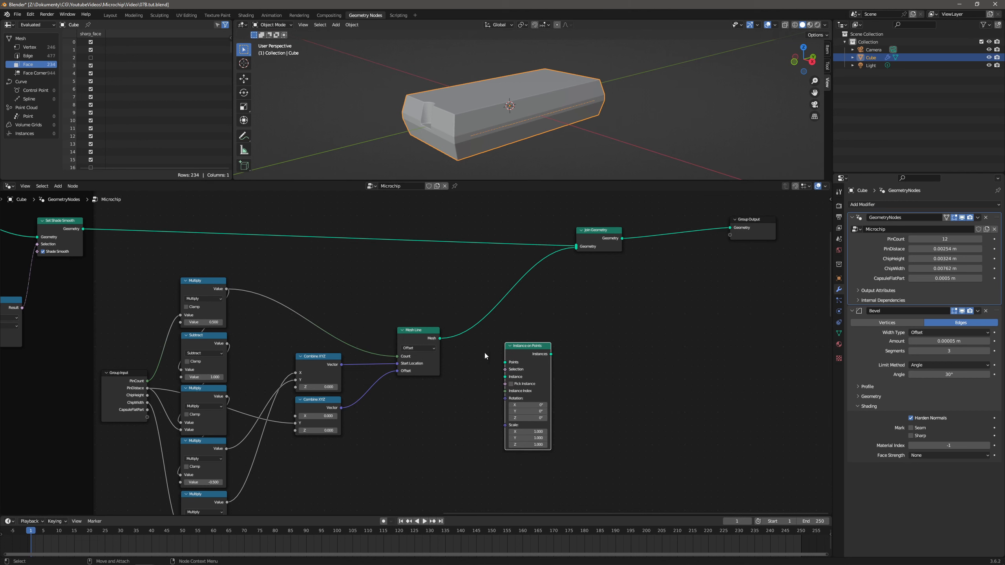
drag(440, 339, 505, 362)
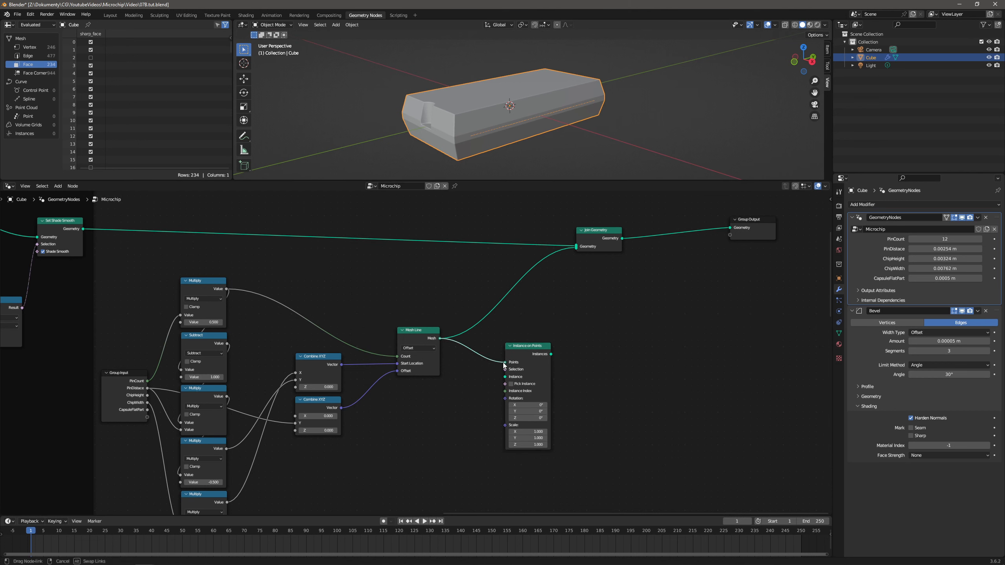
ctrl+right_drag(506, 284, 562, 299)
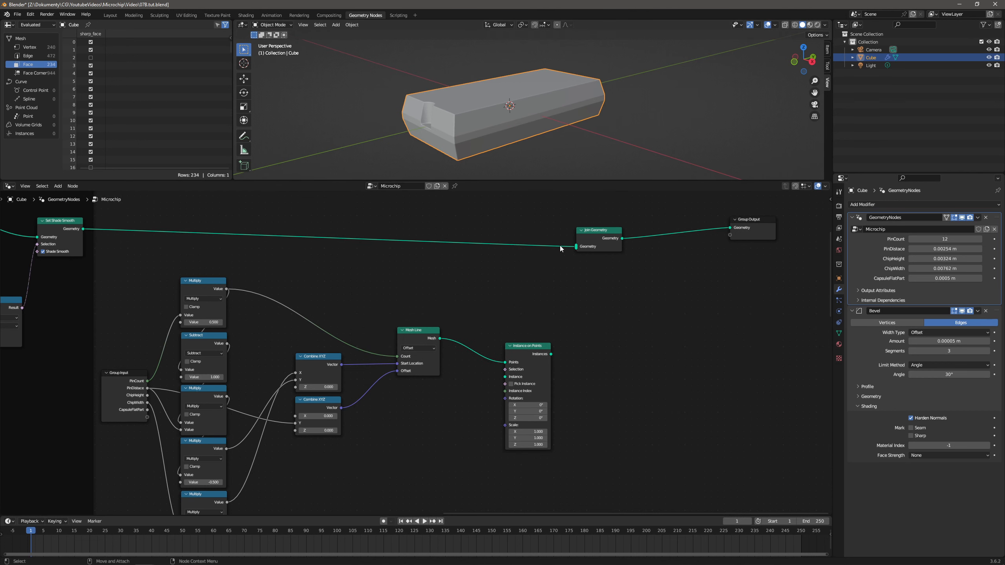
Connect the Pin frame's final geometry to the Instance input of Instance on Points, and its Instances output to Join Geometry
middle_drag(532, 457, 522, 308)
scroll(521, 307, down, 3)
scroll(514, 317, down, 3)
middle_drag(462, 440, 456, 209)
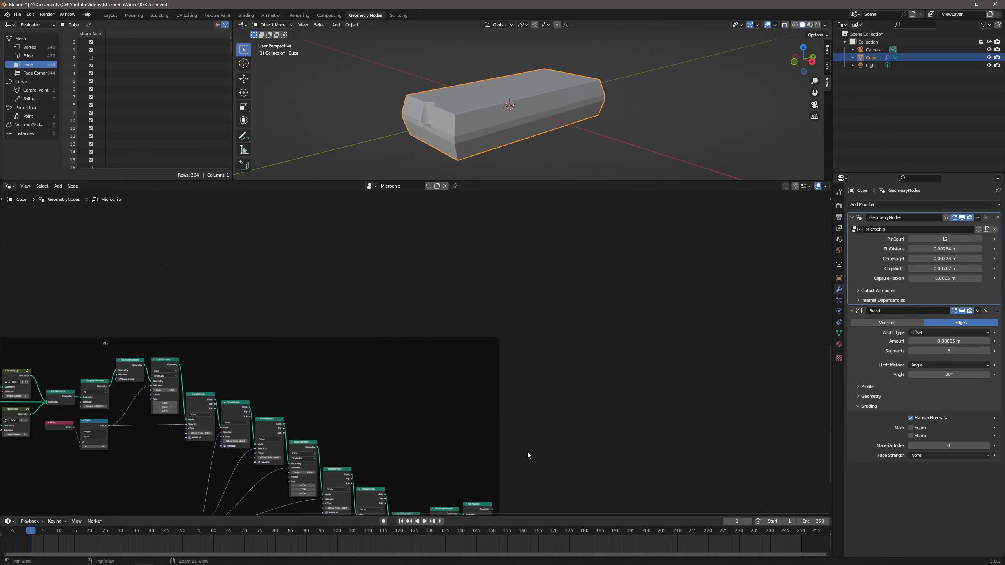
middle_drag(529, 453, 403, 285)
scroll(391, 341, up, 5)
drag(352, 342, 528, 22)
drag(549, 22, 434, 310)
scroll(511, 287, up, 2)
middle_drag(454, 309, 348, 410)
drag(335, 399, 366, 264)
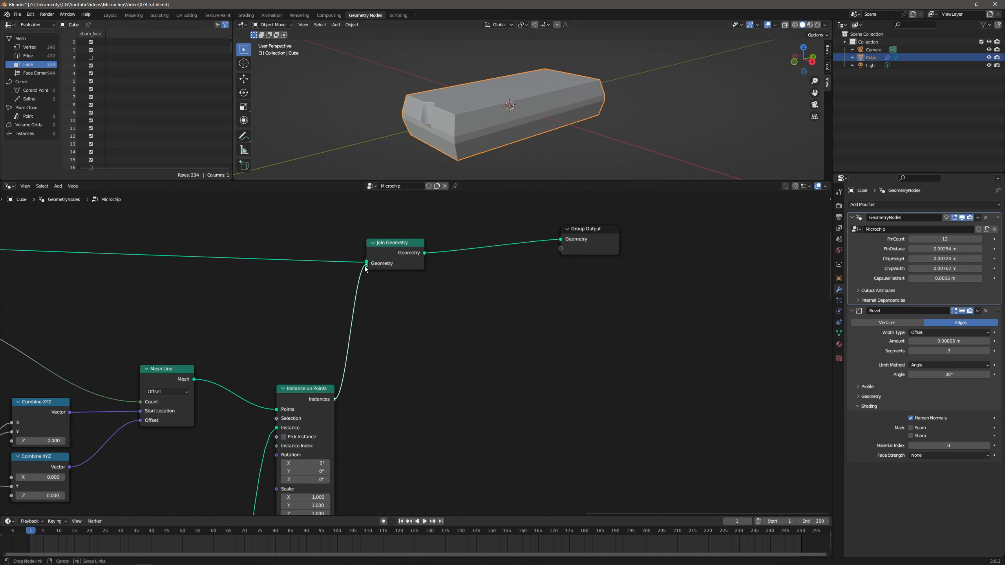
Shift the pin's arc outward by entering a small positive X in the Combine XYZ that drives its Transform Geometry translation
scroll(558, 126, up, 2)
alt+middle_drag(562, 124, 594, 69)
scroll(532, 95, up, 1)
alt+middle_drag(531, 94, 523, 133)
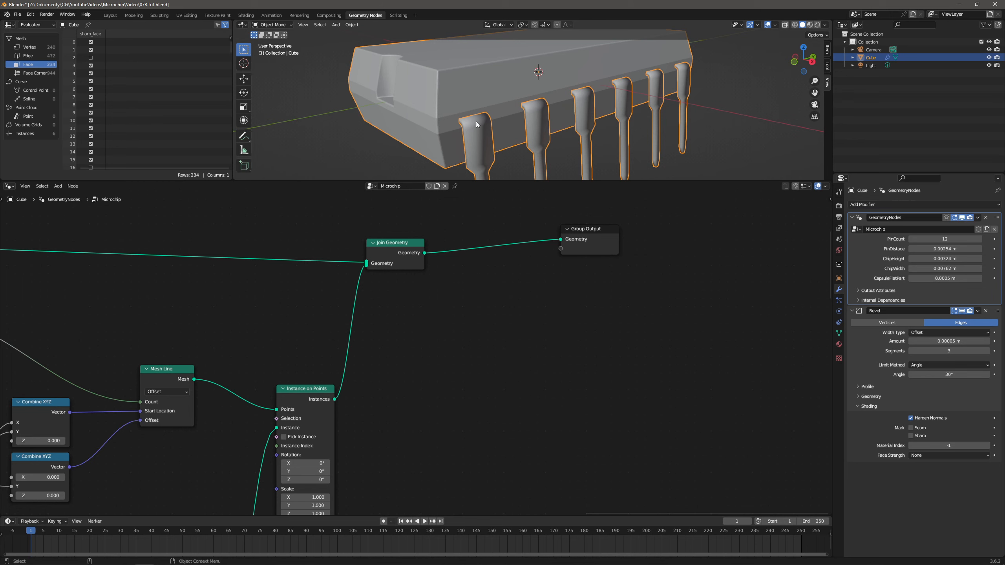
scroll(467, 125, up, 1)
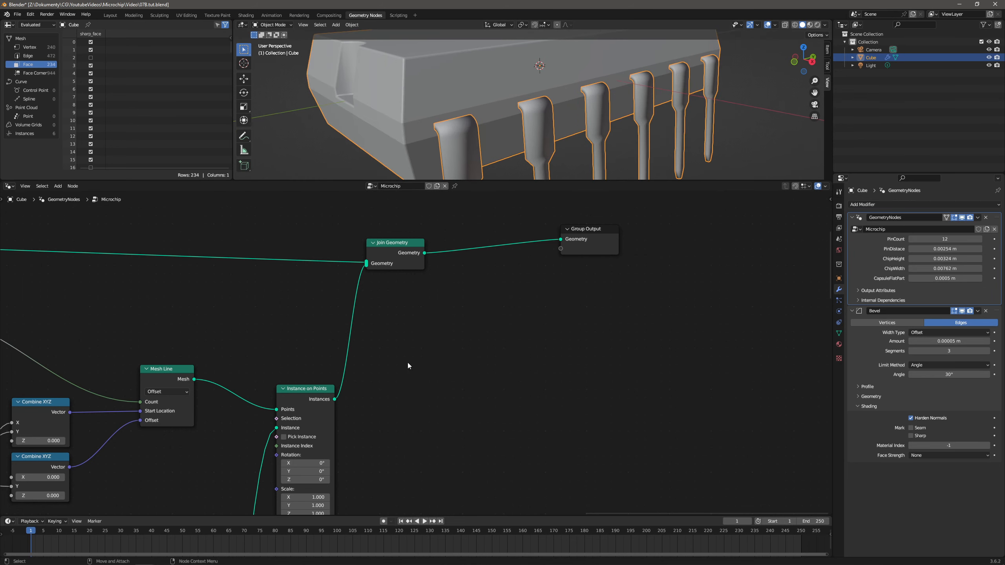
scroll(412, 357, down, 12)
alt+middle_drag(262, 443, 570, 260)
alt+middle_drag(295, 450, 468, 351)
scroll(417, 358, up, 15)
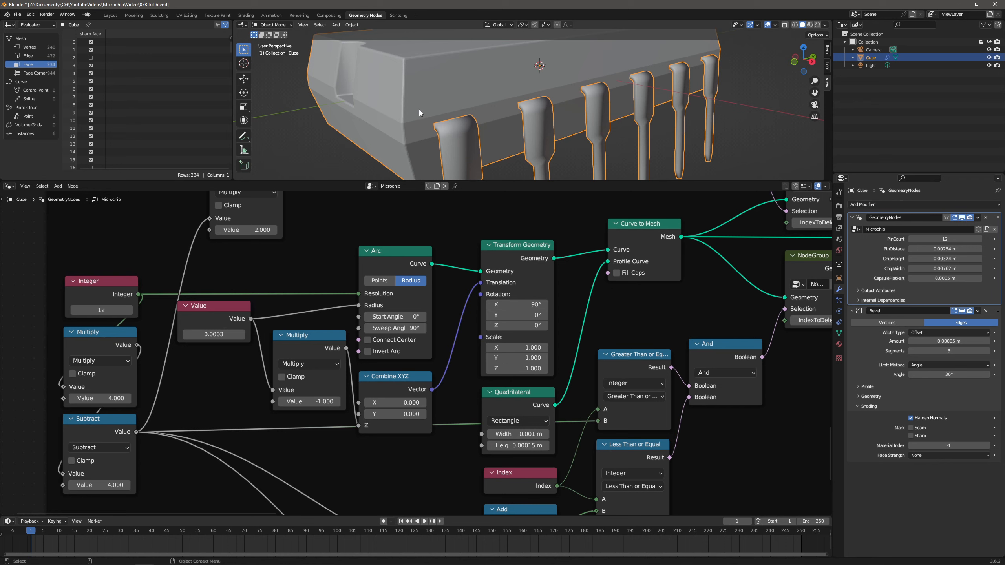
click(405, 403)
text(0.00)
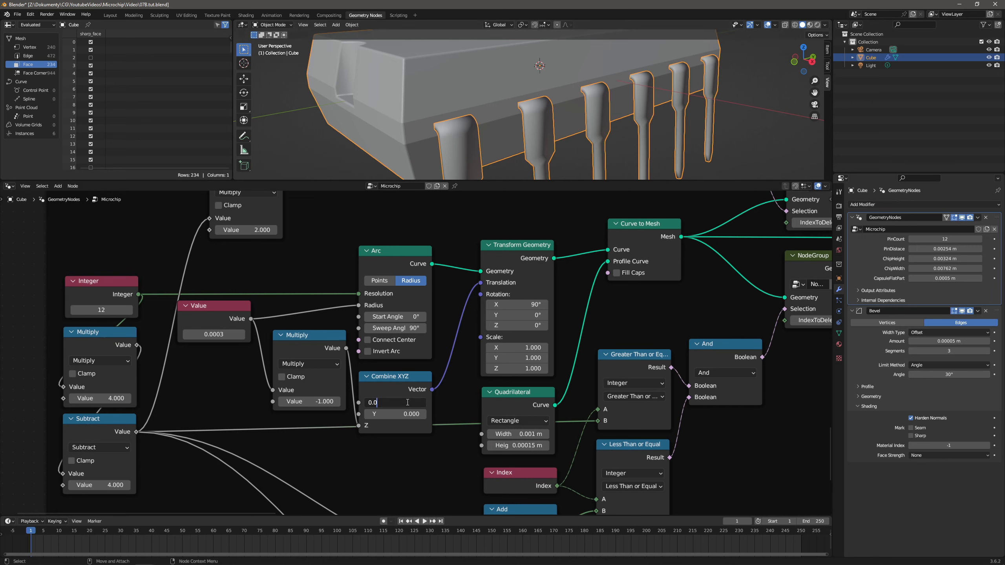
key(Return)
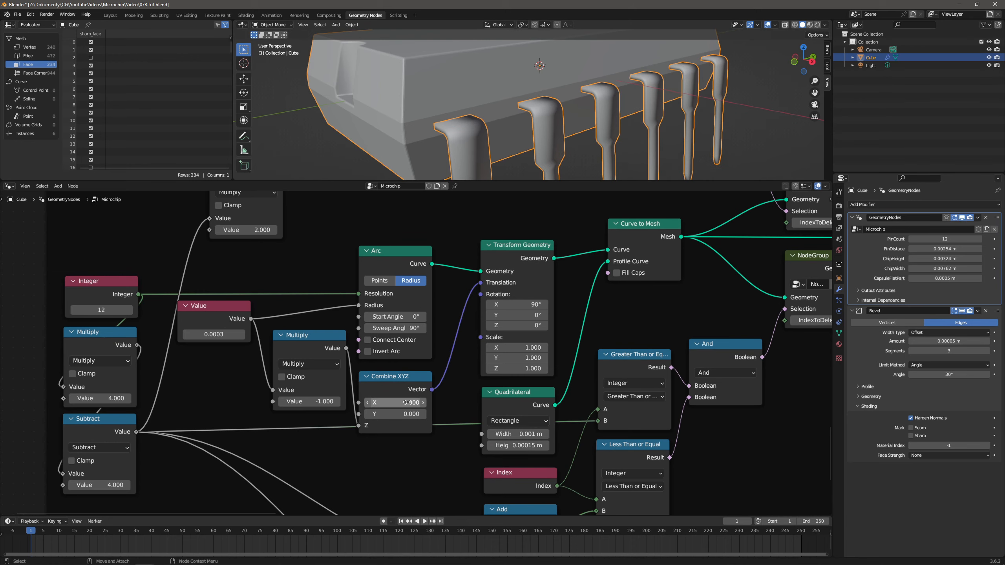
Insert a Realize Instances node between Instance on Points and Join Geometry
middle_drag(596, 220, 422, 294)
scroll(422, 293, down, 18)
middle_drag(681, 257, 374, 480)
scroll(461, 369, up, 5)
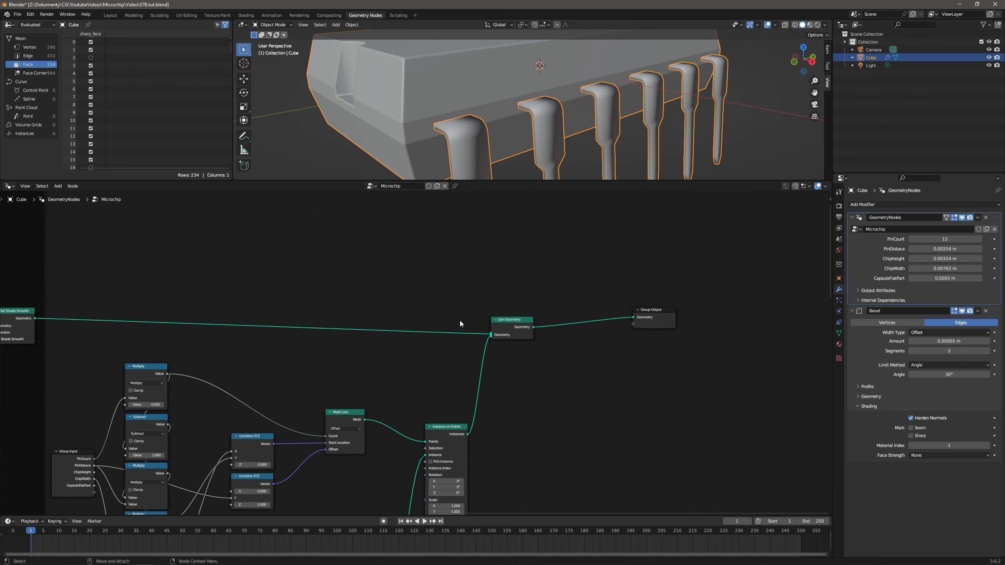
scroll(474, 93, up, 6)
scroll(485, 101, down, 5)
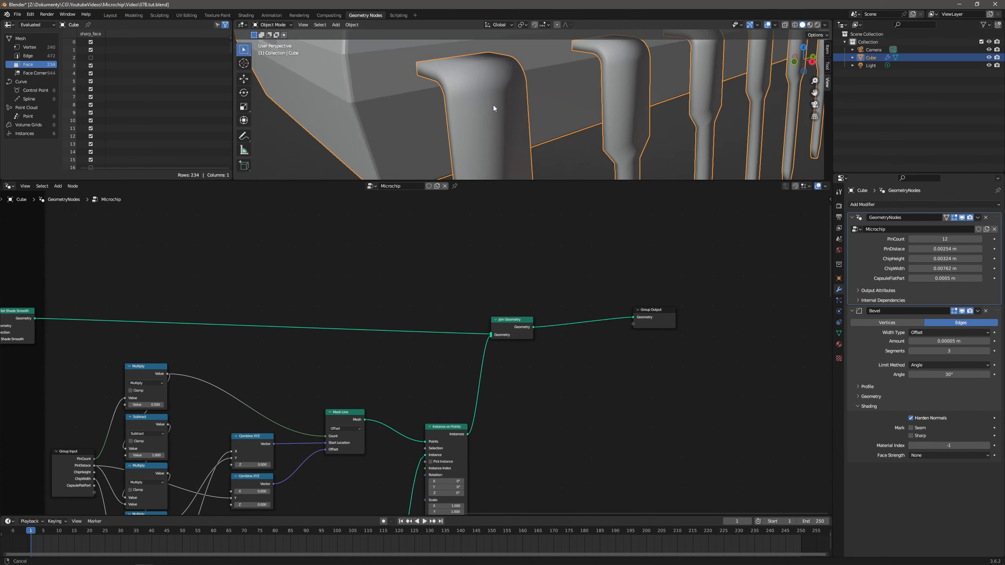
scroll(502, 106, up, 2)
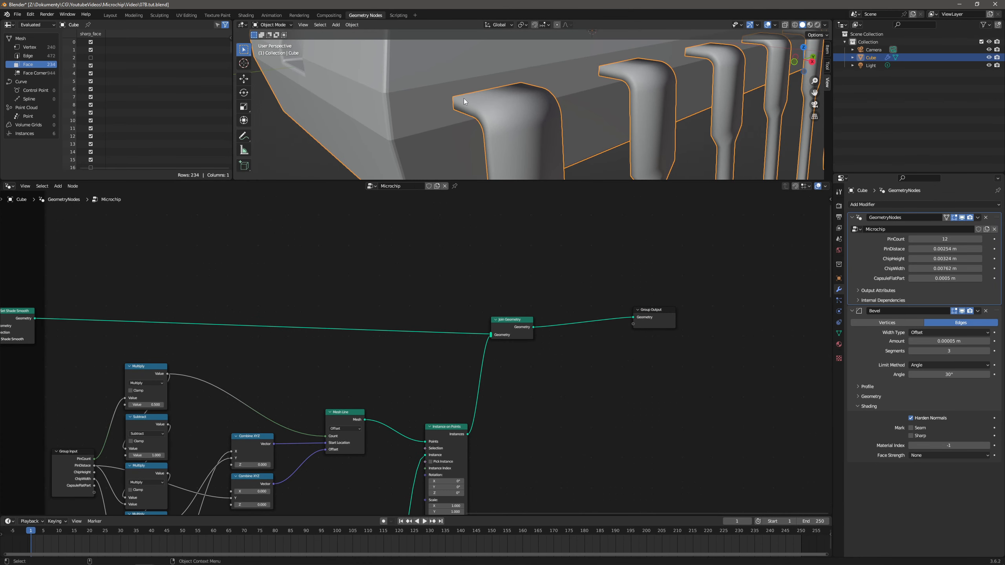
middle_drag(552, 415, 423, 365)
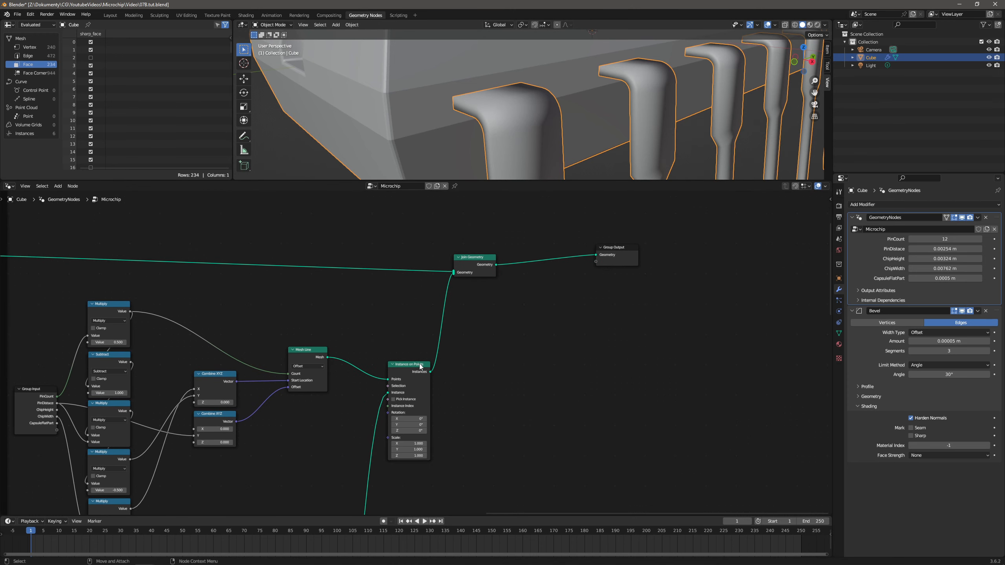
click(56, 186)
click(64, 197)
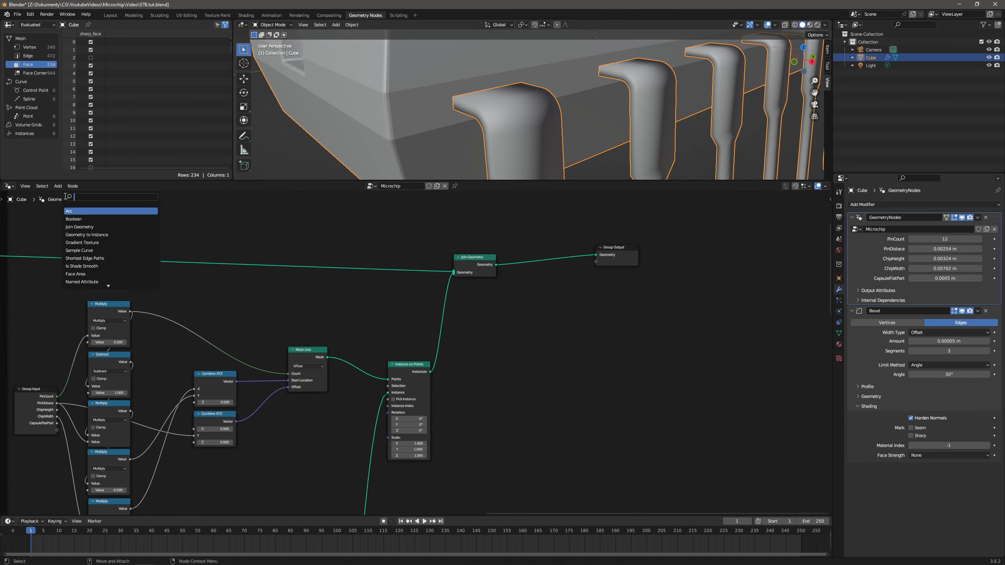
text(reali)
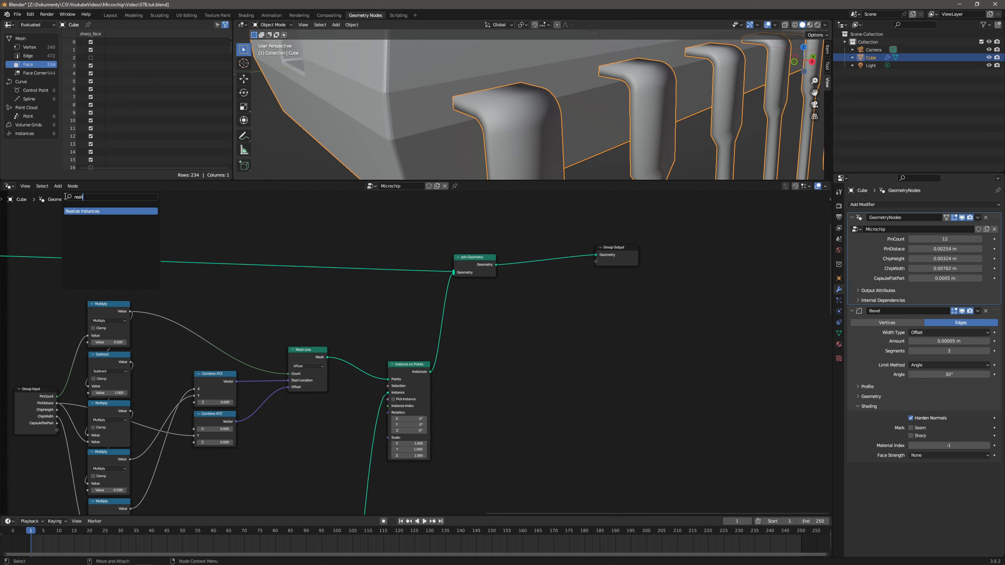
key(Return)
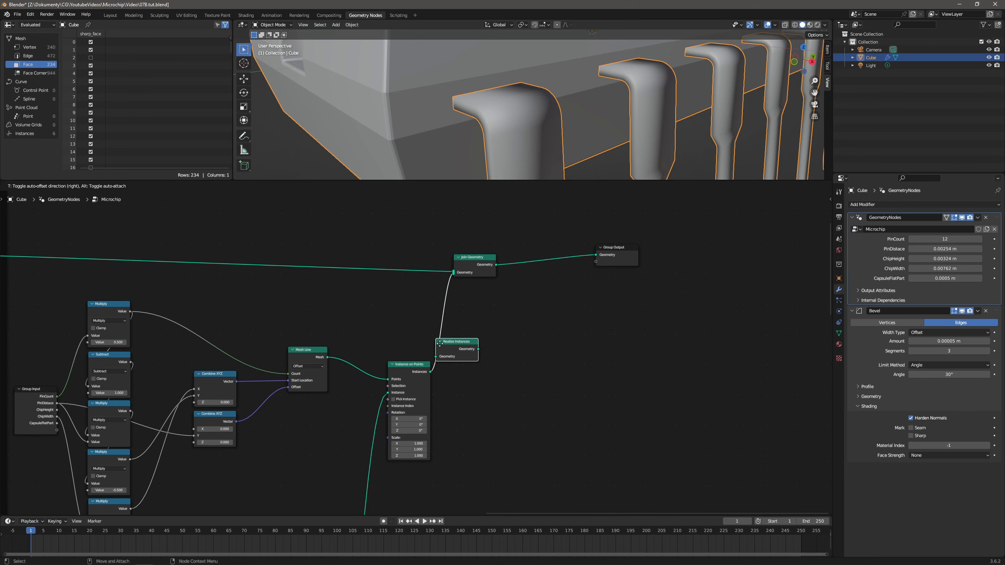
click(440, 354)
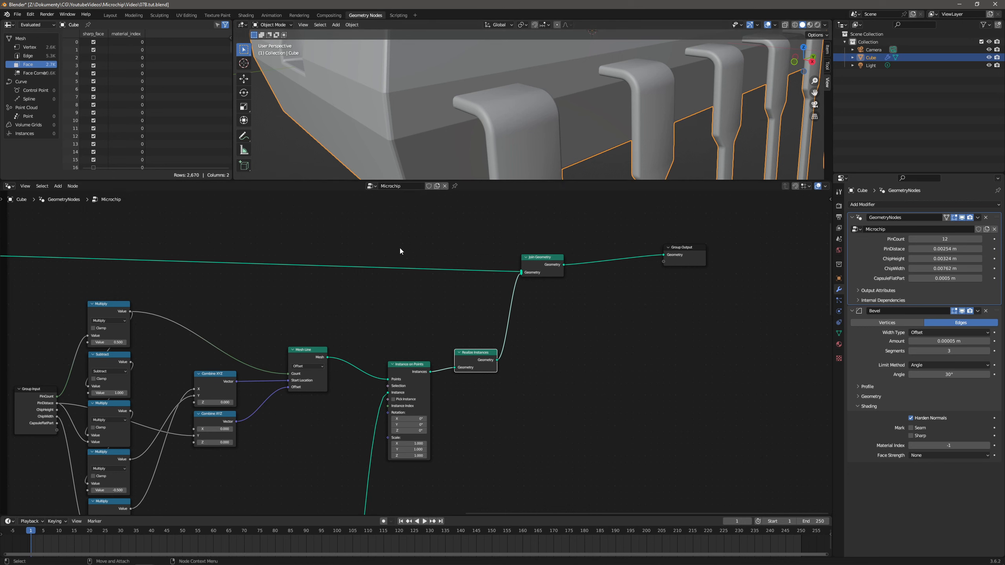
Cut the link from the chip body's Set Shade Smooth to Join Geometry and reconnect it below the pins' link
middle_drag(479, 327, 534, 377)
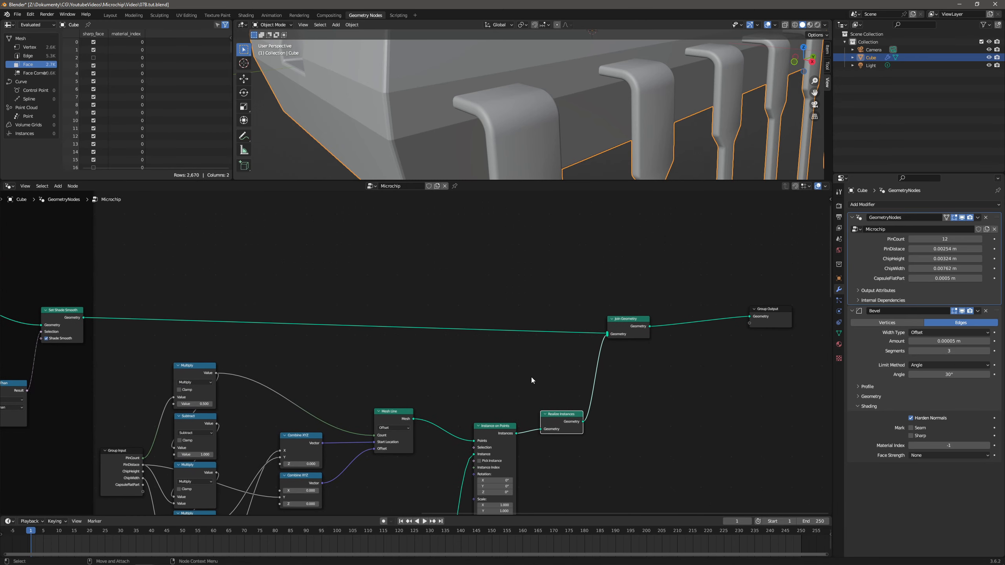
middle_drag(429, 355, 506, 338)
scroll(507, 338, up, 1)
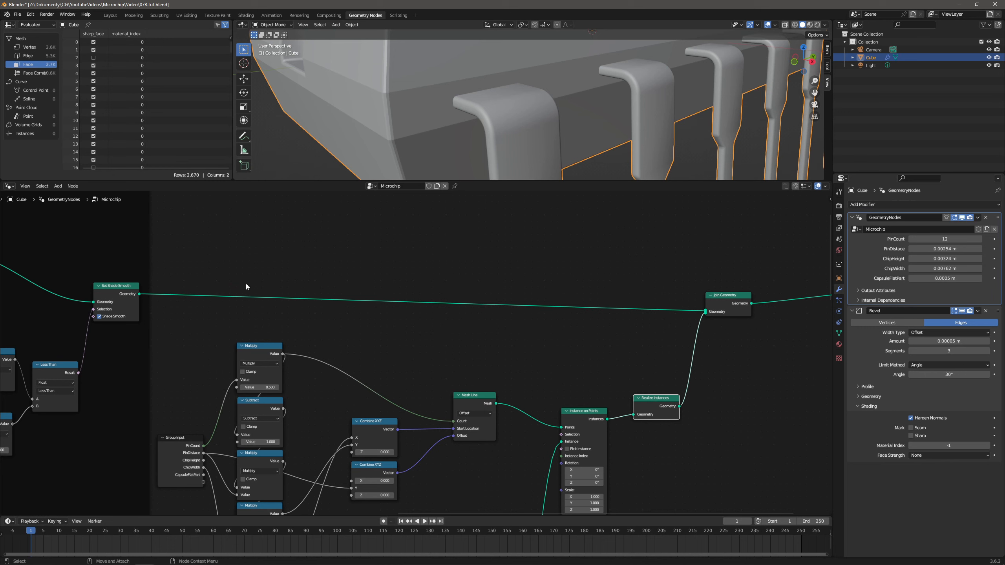
ctrl+right_drag(402, 276, 399, 341)
drag(139, 295, 708, 318)
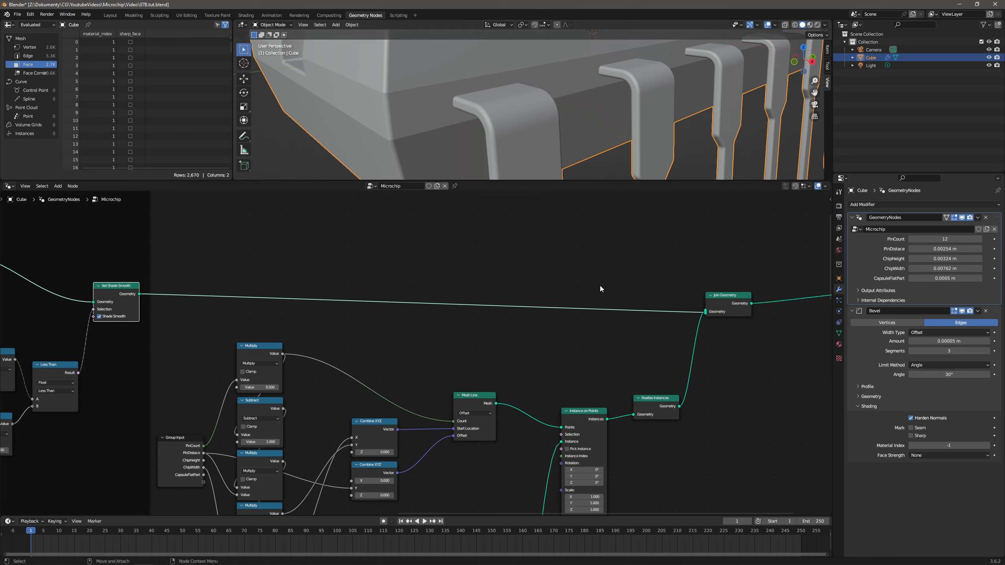
Duplicate the Join Geometry node and place the copy below the Realize Instances node
scroll(538, 88, down, 5)
middle_drag(471, 114, 376, 123)
middle_drag(608, 381, 389, 299)
click(547, 200)
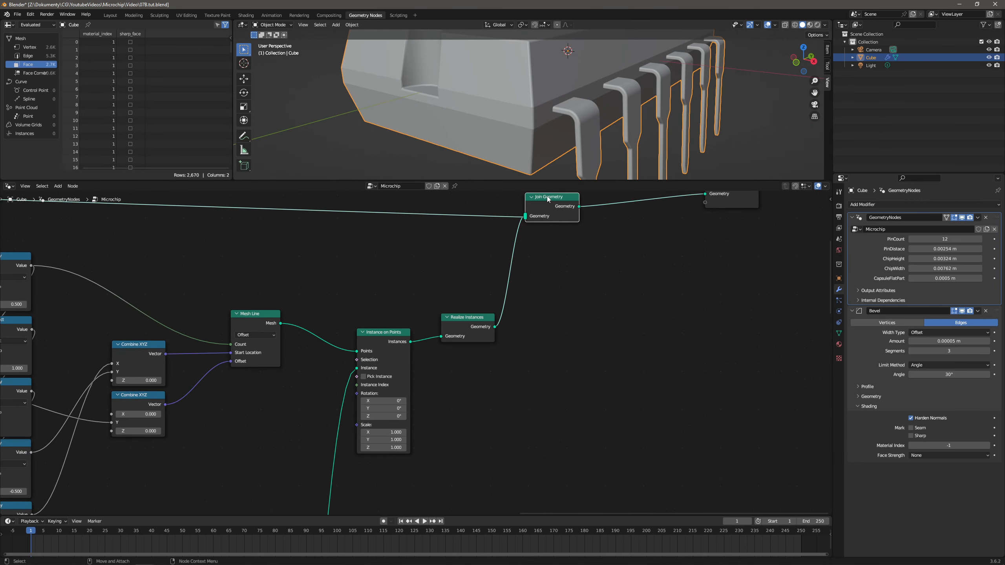
key(shift+d)
click(514, 404)
Move Realize Instances, the original Join Geometry and Group Output farther from Instance on Points to free up space
drag(464, 319, 582, 328)
middle_drag(633, 265, 532, 315)
drag(686, 216, 461, 291)
drag(445, 250, 649, 250)
middle_drag(343, 417, 393, 365)
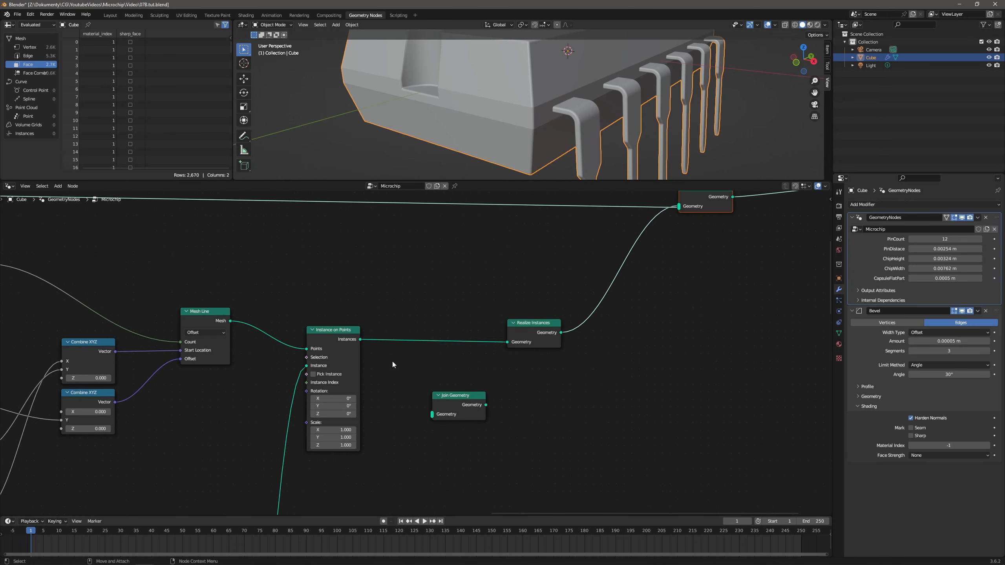
Shift the duplicated Join Geometry node over and add a Transform Geometry node between it and Instance on Points
scroll(407, 352, up, 2)
drag(483, 404, 546, 398)
click(58, 186)
click(75, 194)
text(tran)
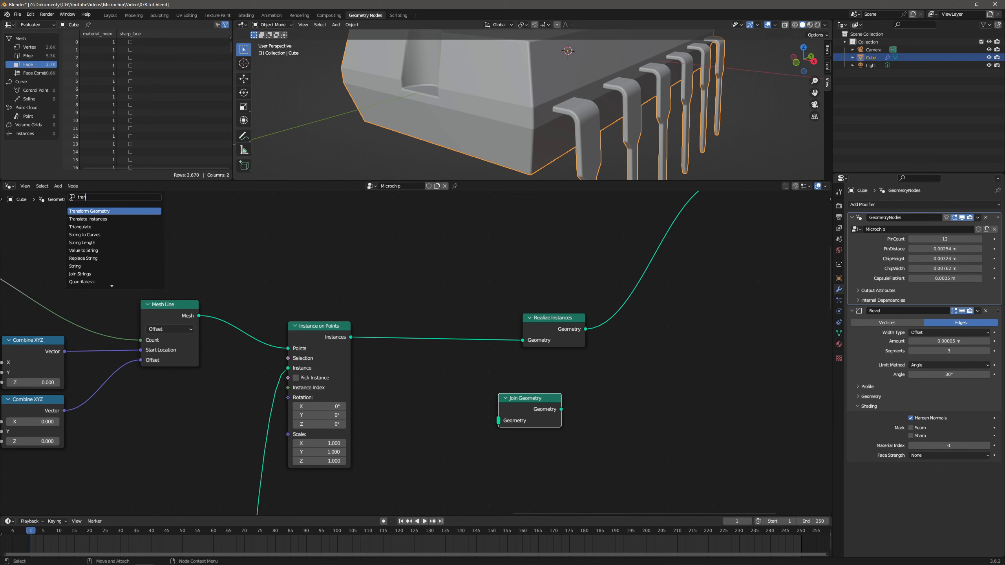
key(Return)
click(480, 404)
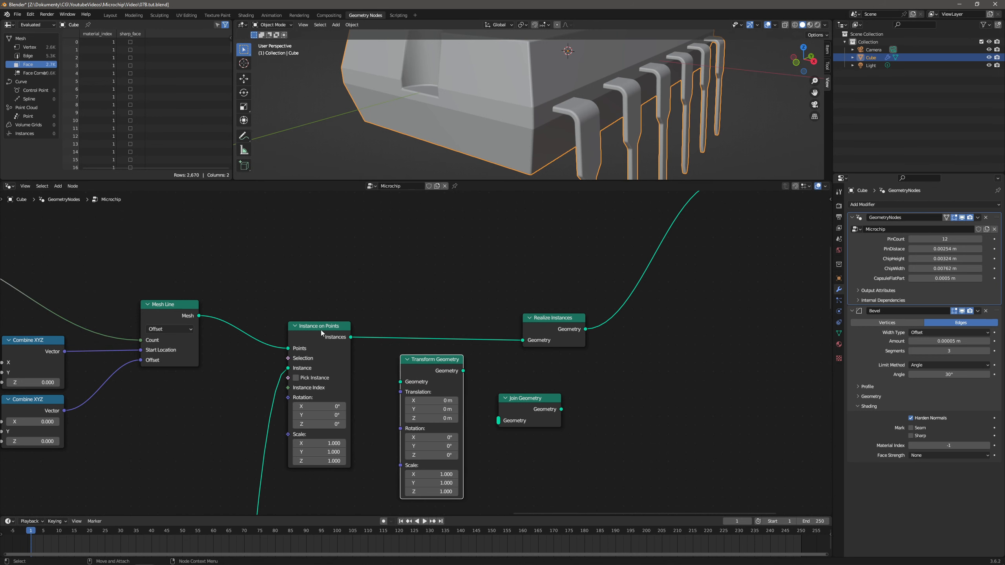
Feed Instance on Points into Transform Geometry and set its X scale to -1 to mirror the pins
drag(325, 324, 401, 382)
double_click(445, 474)
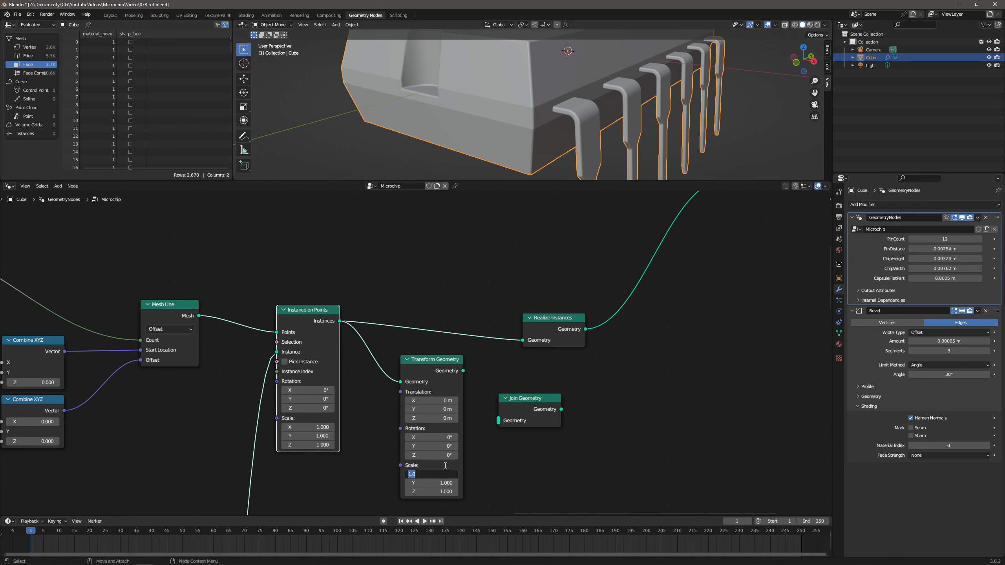
text(-1)
key(Return)
middle_drag(545, 95, 452, 342)
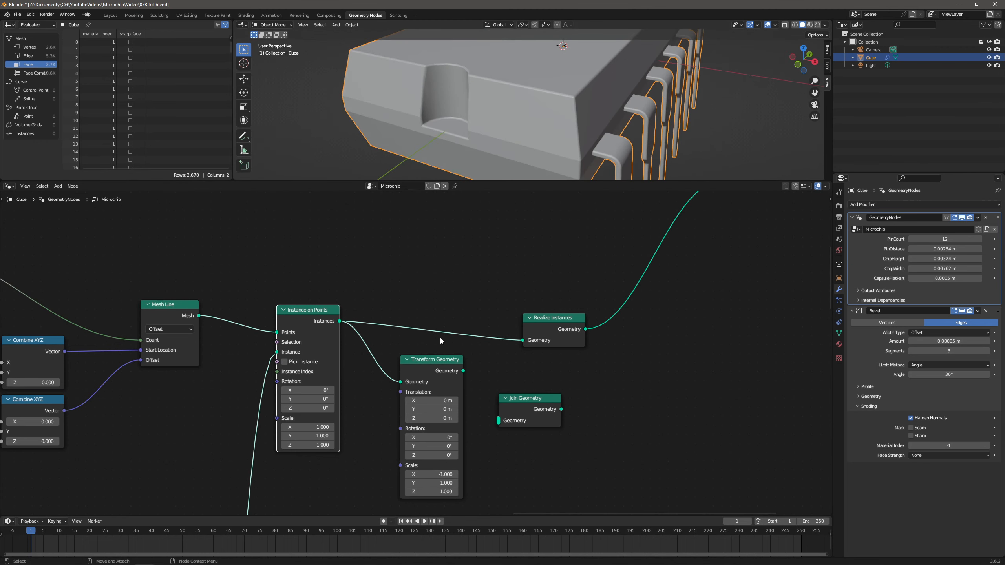
Join the original and mirrored pins in the spare Join Geometry, feed it into Realize Instances and rearrange both nodes
drag(341, 321, 499, 421)
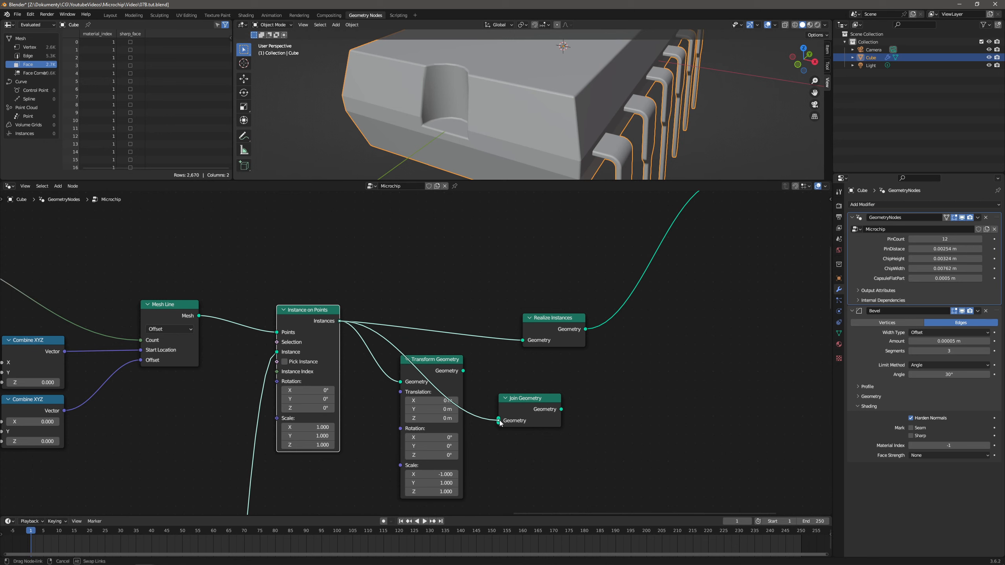
drag(463, 371, 499, 420)
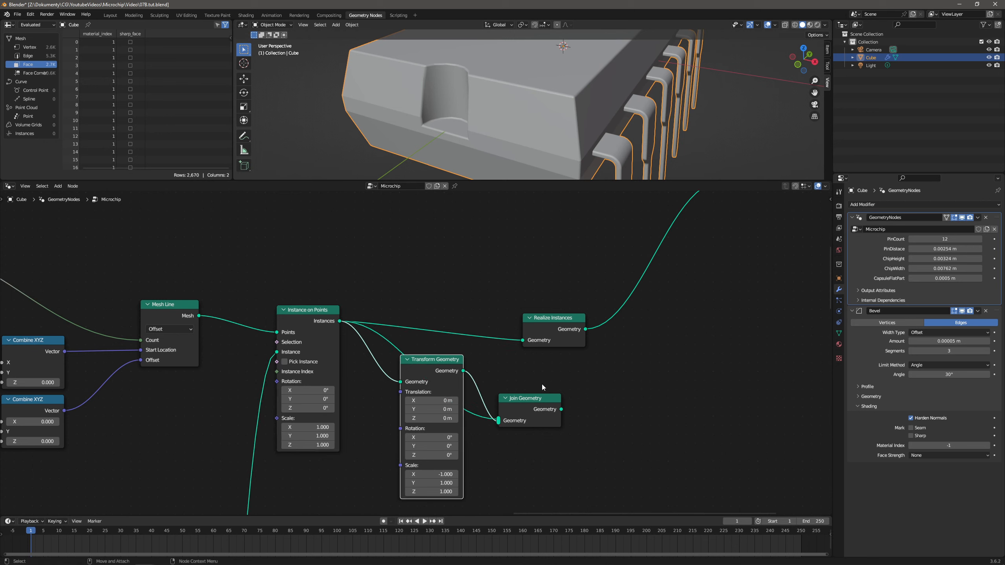
drag(561, 410, 522, 340)
drag(548, 327, 619, 258)
scroll(536, 124, down, 1)
middle_drag(537, 123, 499, 78)
drag(526, 395, 507, 304)
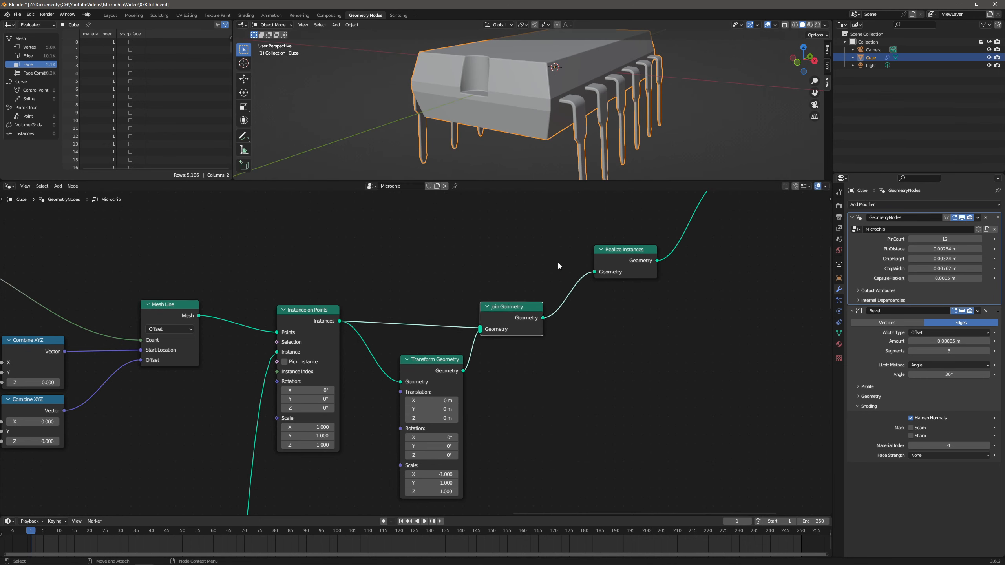
Insert a Scale Instances node between the pins' Join Geometry and Realize Instances
middle_drag(638, 119, 658, 166)
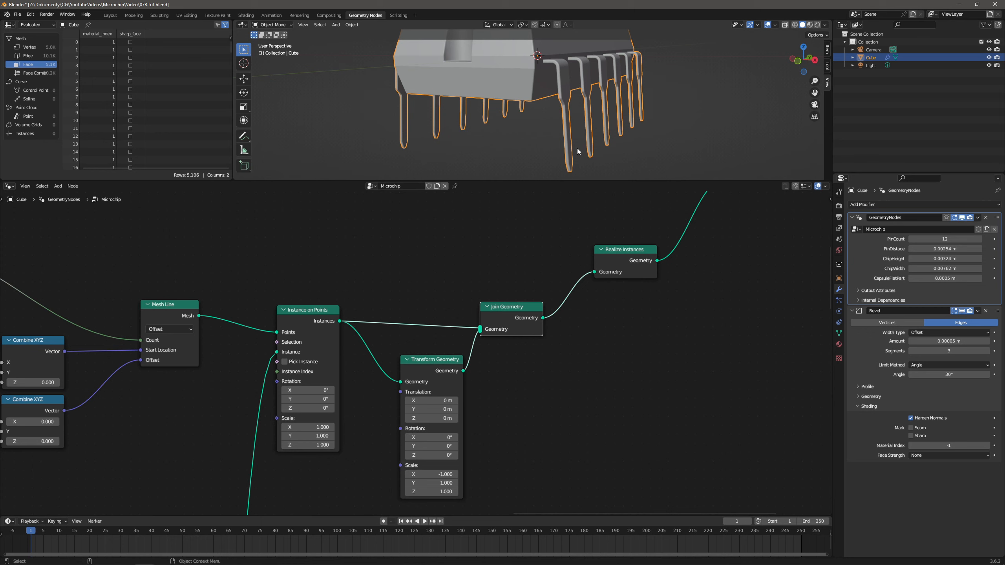
middle_drag(551, 157, 570, 150)
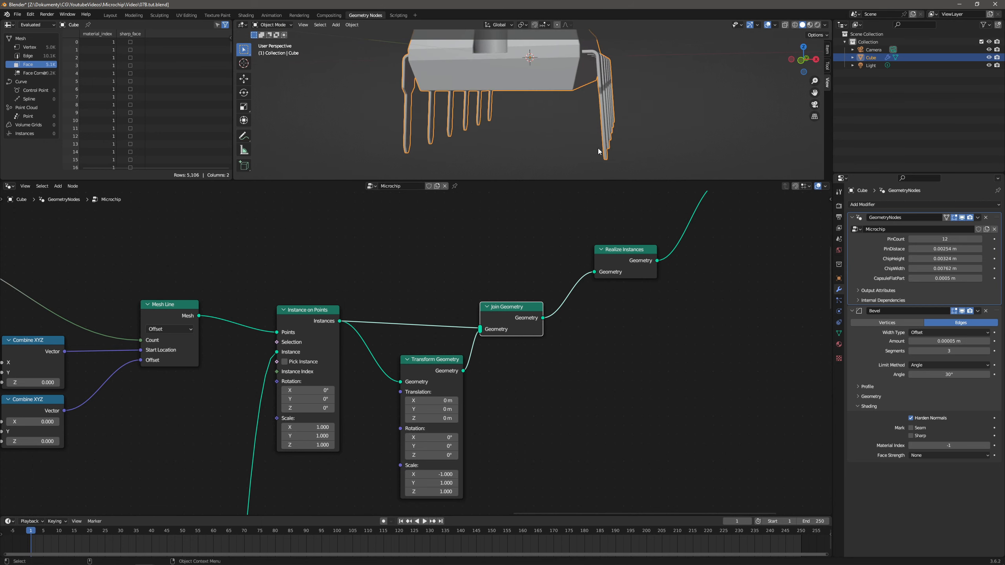
click(58, 186)
click(60, 193)
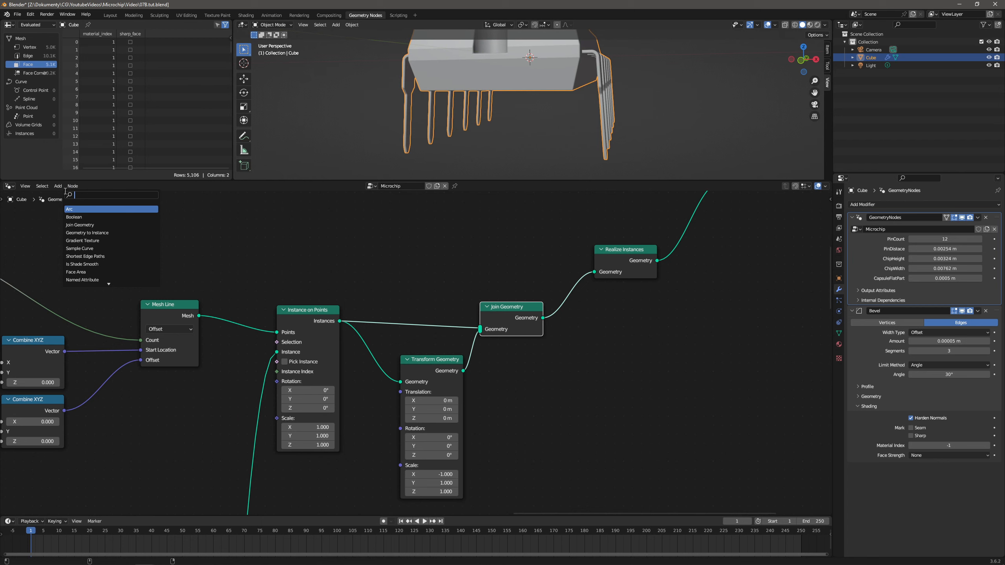
text(scale)
key(Down)
key(Down)
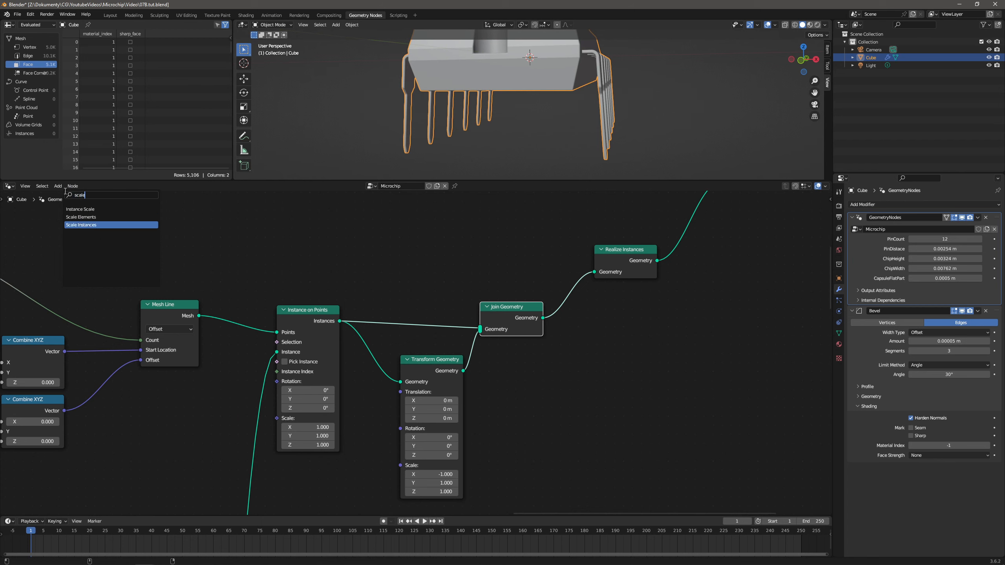
key(Return)
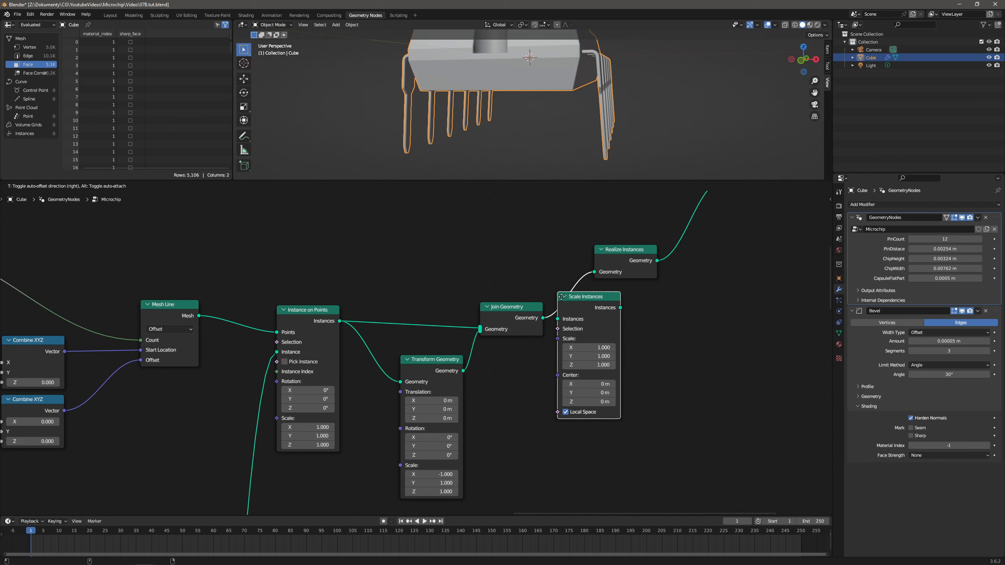
click(568, 300)
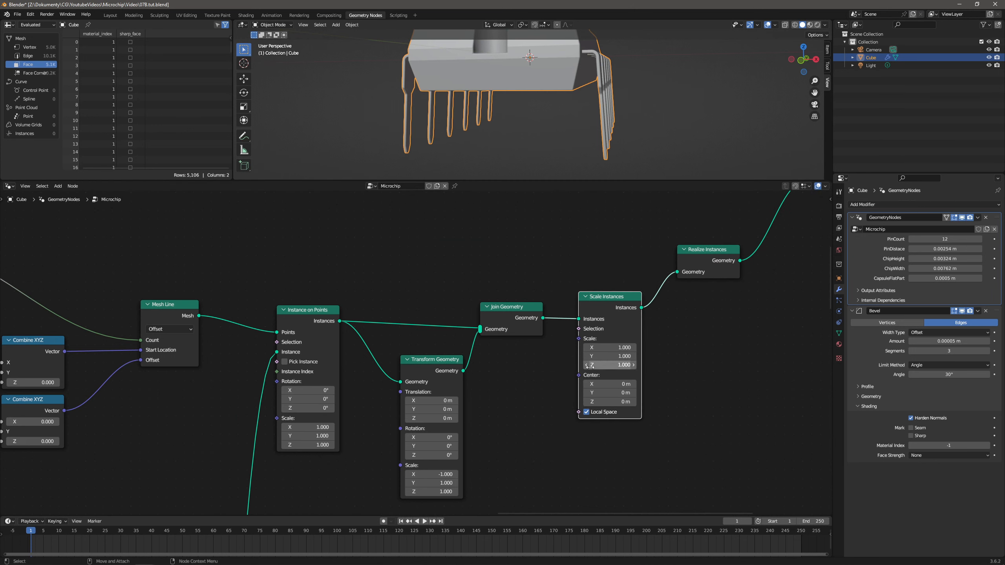
Drive the Scale of Scale Instances with a new vector Random Value node, moving Transform Geometry aside to make room
drag(439, 359, 413, 353)
drag(579, 339, 542, 372)
text(rand)
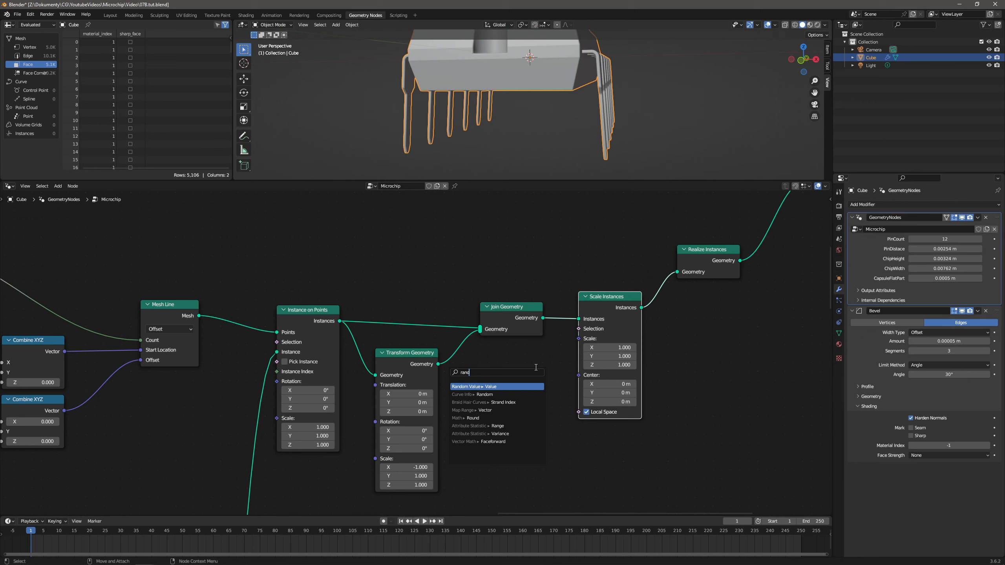
key(Return)
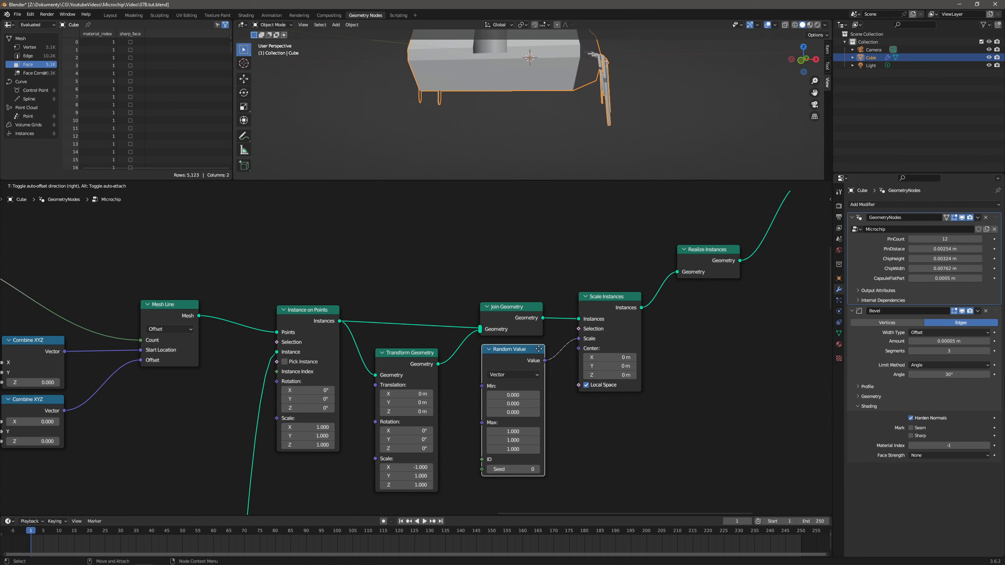
click(477, 397)
middle_drag(582, 84, 550, 99)
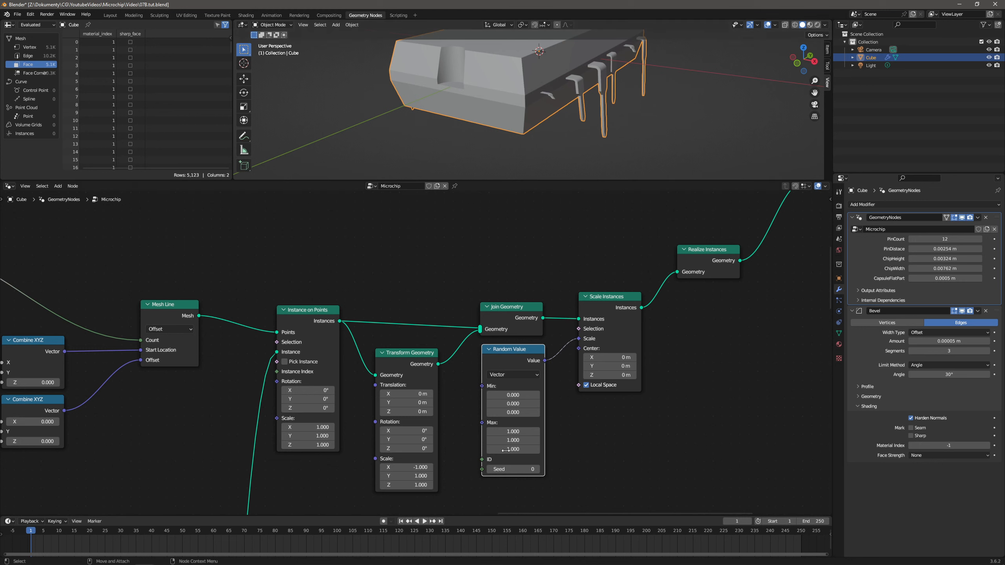
Set the Random Value node's minimum Y and Z to 1
click(521, 404)
text(1)
key(Return)
click(516, 413)
text(1)
key(Return)
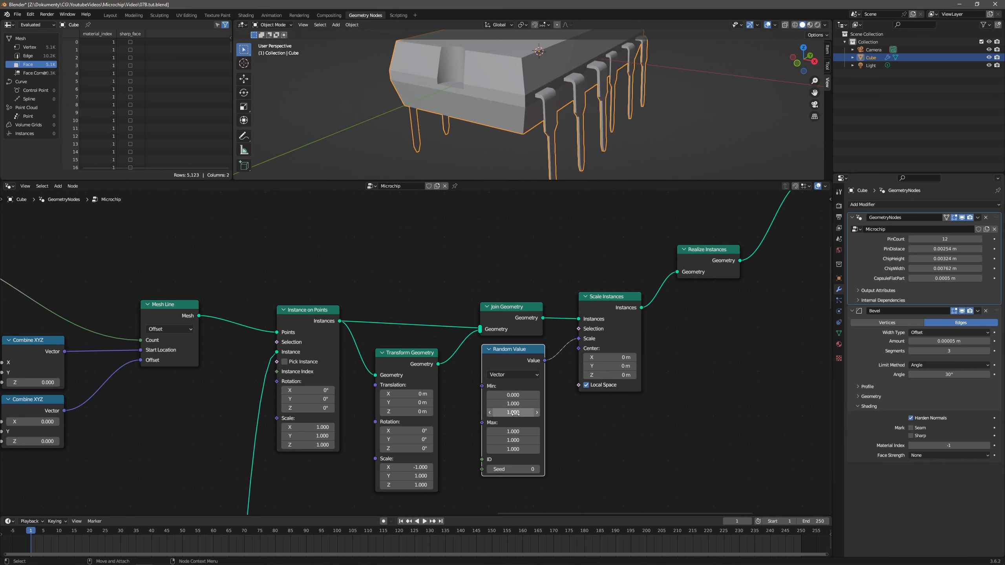
Activate the Scale tool in the 3D viewport to display its axis gizmo on the chip
key(shift+space)
key(s)
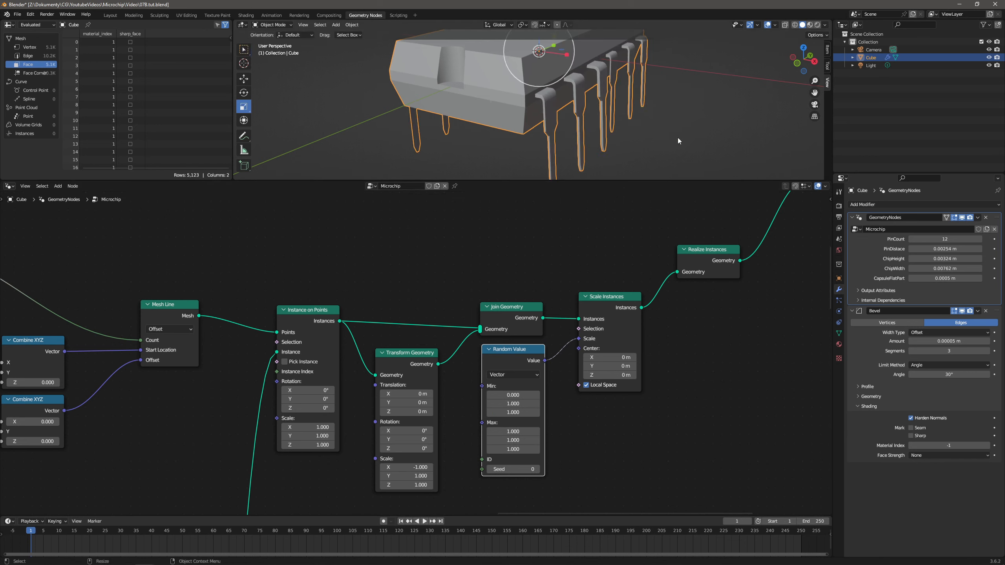
click(666, 135)
click(613, 95)
Set the Random Value node's minimum X to 0.8 and check the spread of the pins
click(513, 394)
text(0.8)
key(Return)
middle_drag(546, 99, 673, 166)
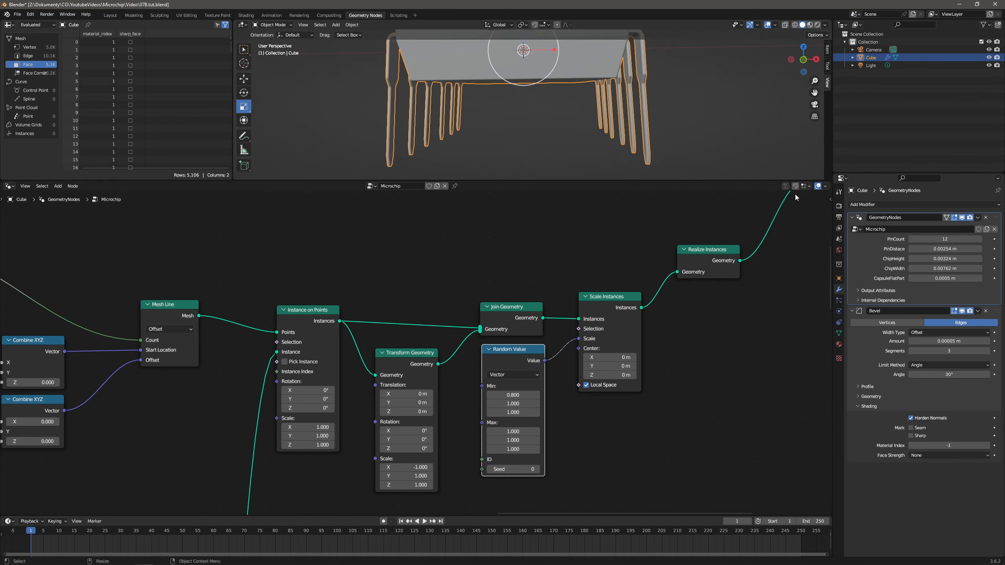
Set the chip's PinCount to 24 in the Geometry Nodes modifier
click(944, 239)
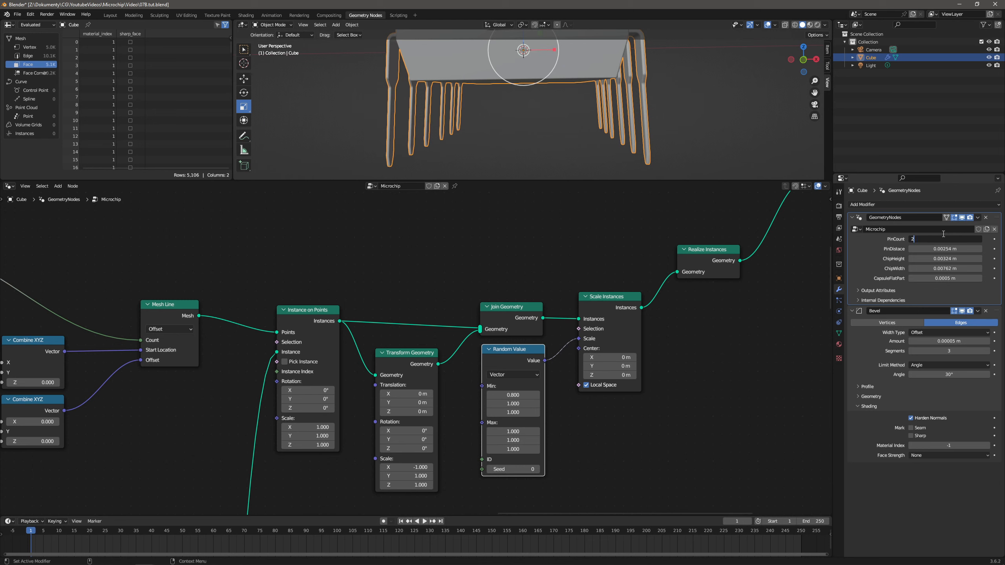
text(24)
key(Return)
middle_drag(633, 99, 632, 97)
middle_drag(577, 158, 609, 133)
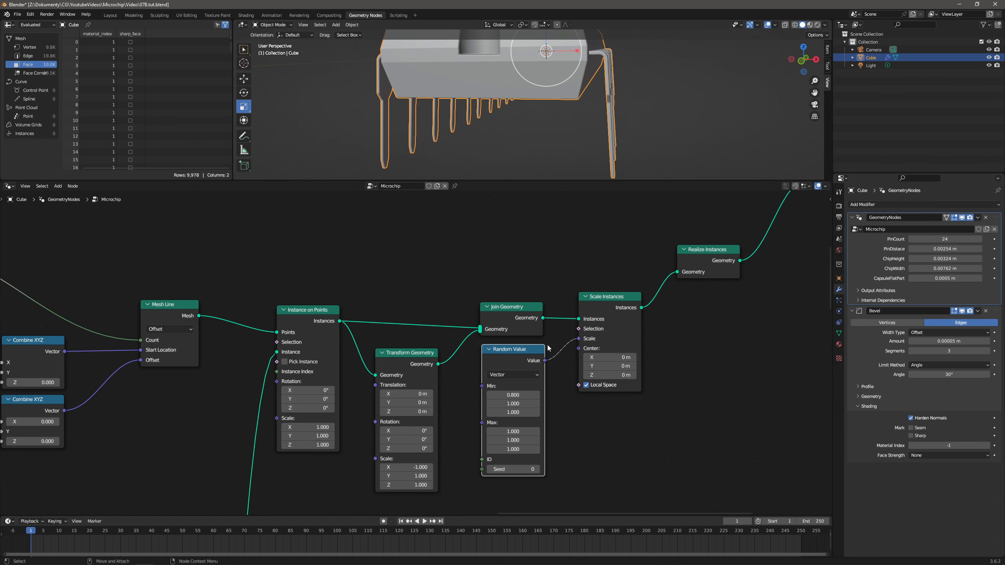
Set the Random Value node's minimum X to 0.85
click(518, 394)
text(0.8)
click(514, 394)
text(0.85)
key(Return)
middle_drag(593, 150, 596, 148)
mouse_move(560, 126)
middle_down()
mouse_move(526, 127)
mouse_move(559, 123)
middle_up()
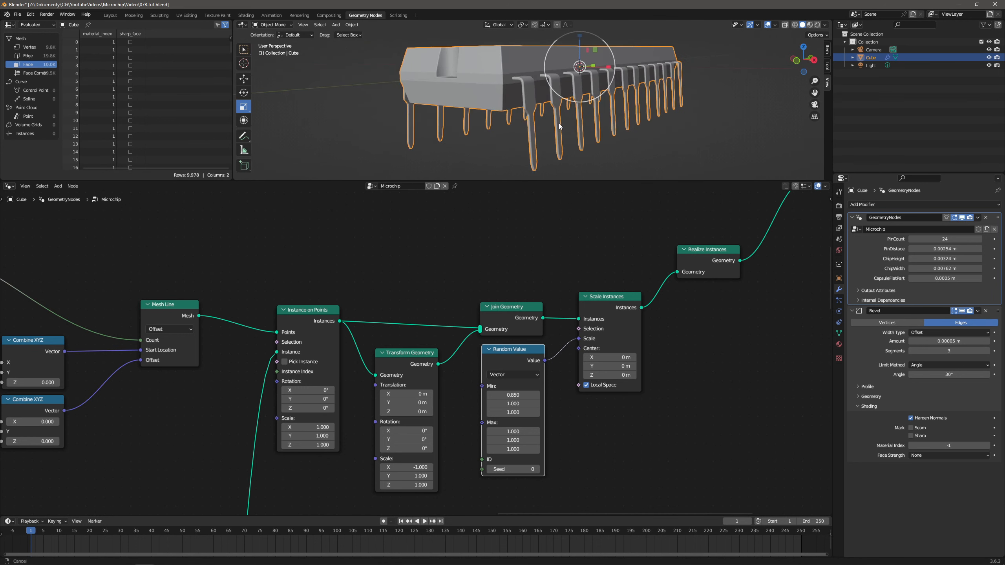
Switch the 3D viewport back to the Select Box tool
middle_drag(534, 356, 607, 306)
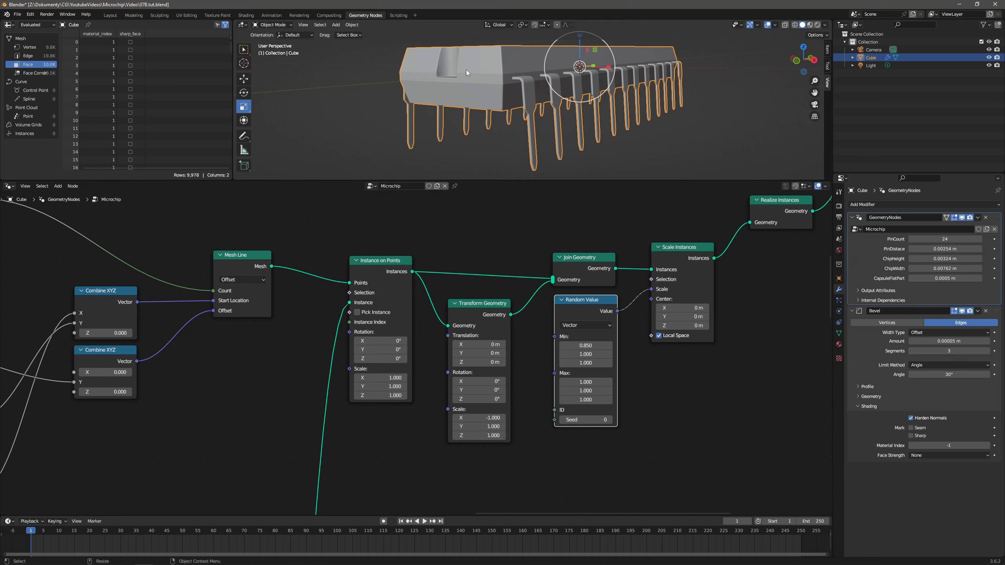
click(673, 145)
click(574, 120)
click(244, 49)
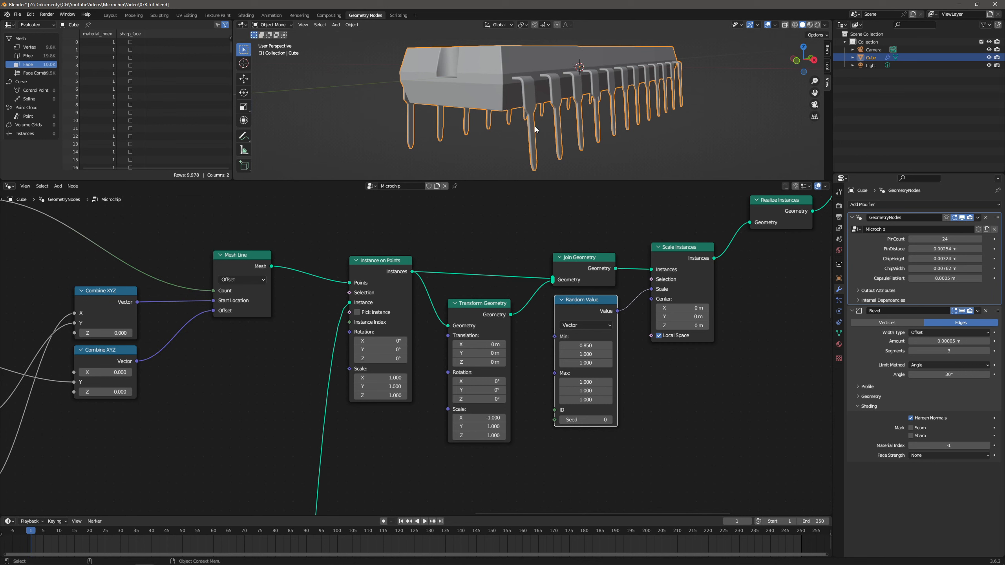
Tidy the node layout by shifting the pins' Join Geometry and the Random Value node slightly away from Scale Instances
middle_drag(550, 120, 584, 84)
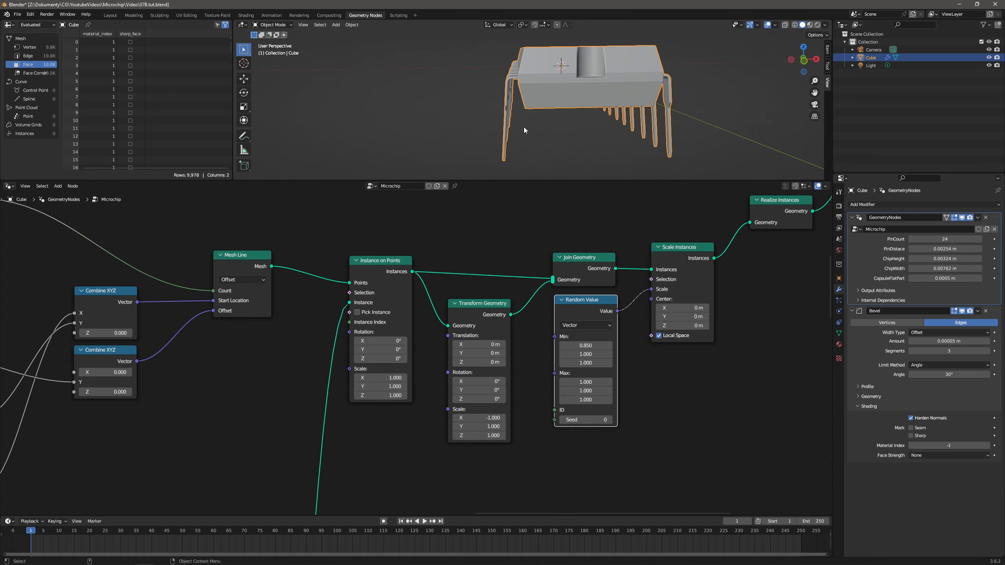
middle_drag(514, 117, 586, 119)
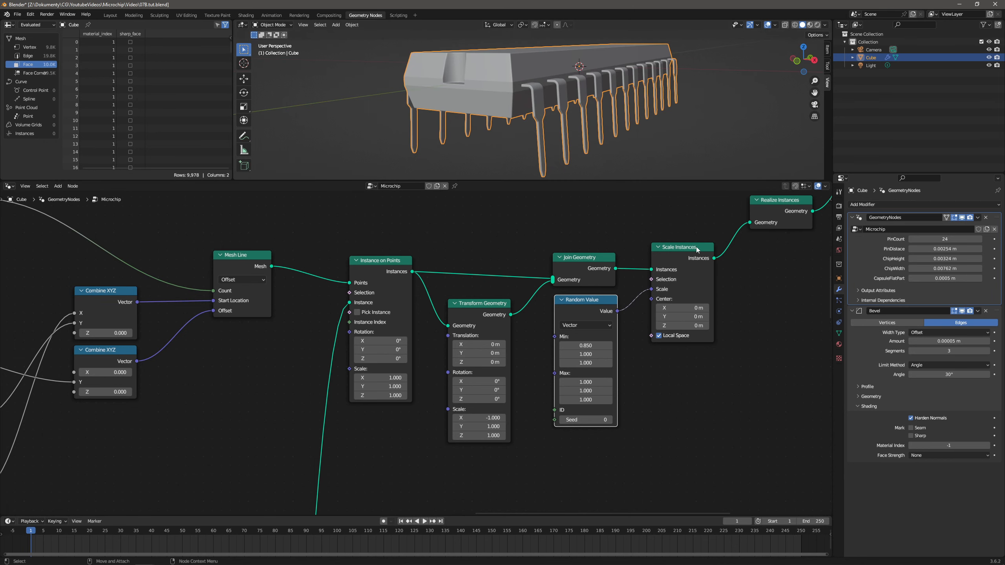
drag(595, 261, 586, 254)
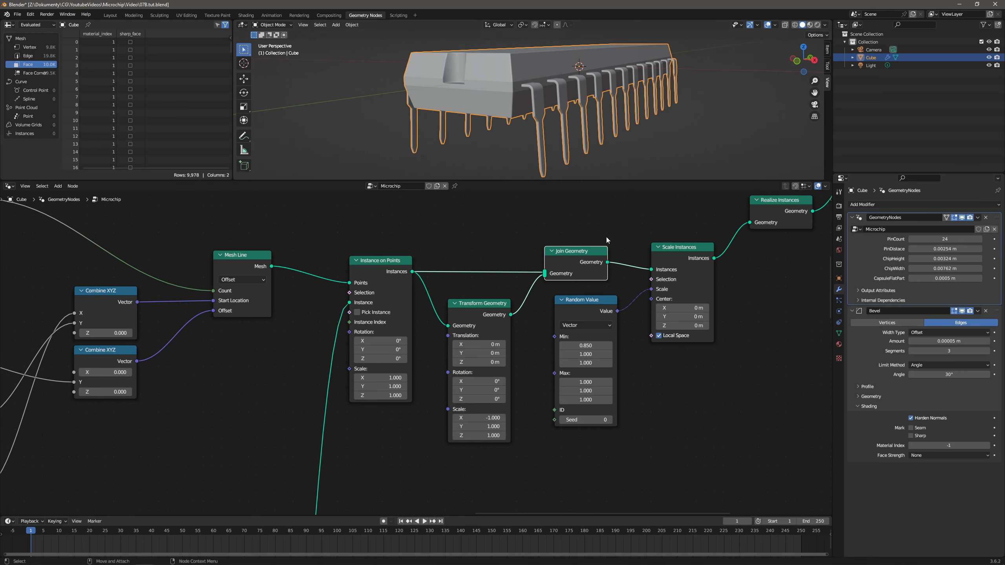
drag(593, 300, 574, 292)
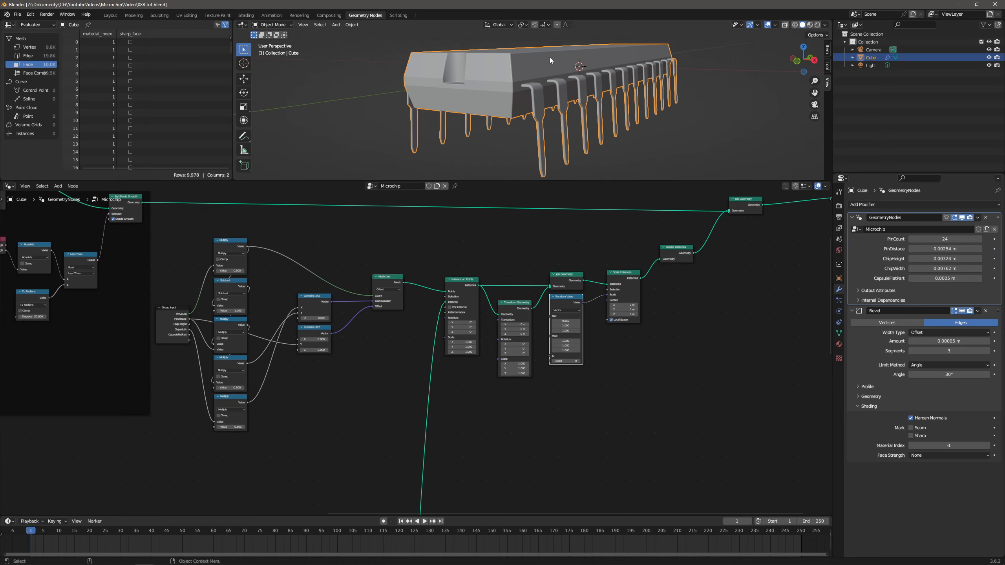
Examine the bent pins and their rounded edges along the chip body up close
scroll(536, 73, up, 4)
shift+middle_drag(556, 80, 542, 96)
shift+middle_drag(442, 71, 452, 91)
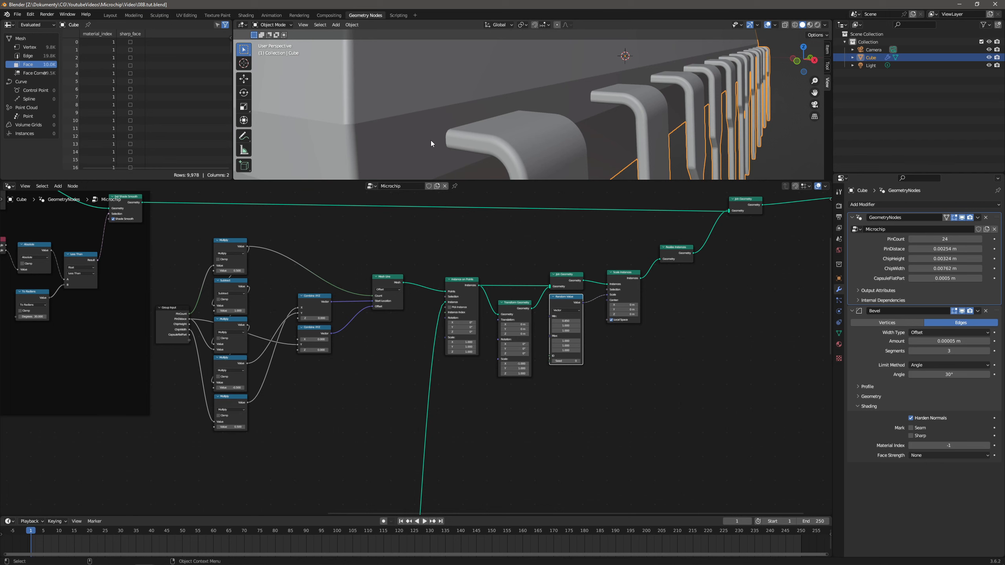
scroll(495, 131, down, 2)
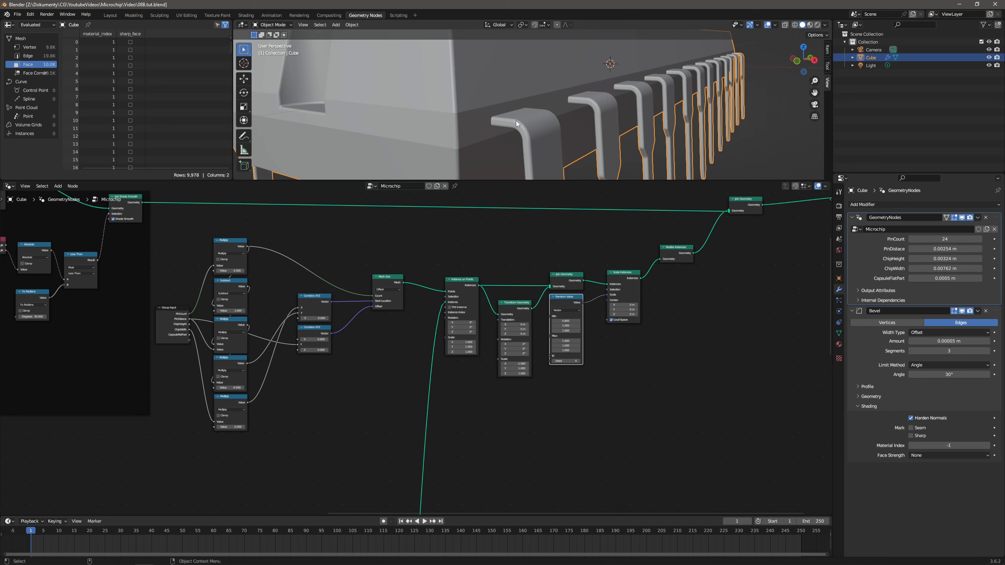
scroll(506, 116, down, 4)
scroll(506, 115, up, 4)
scroll(410, 119, down, 2)
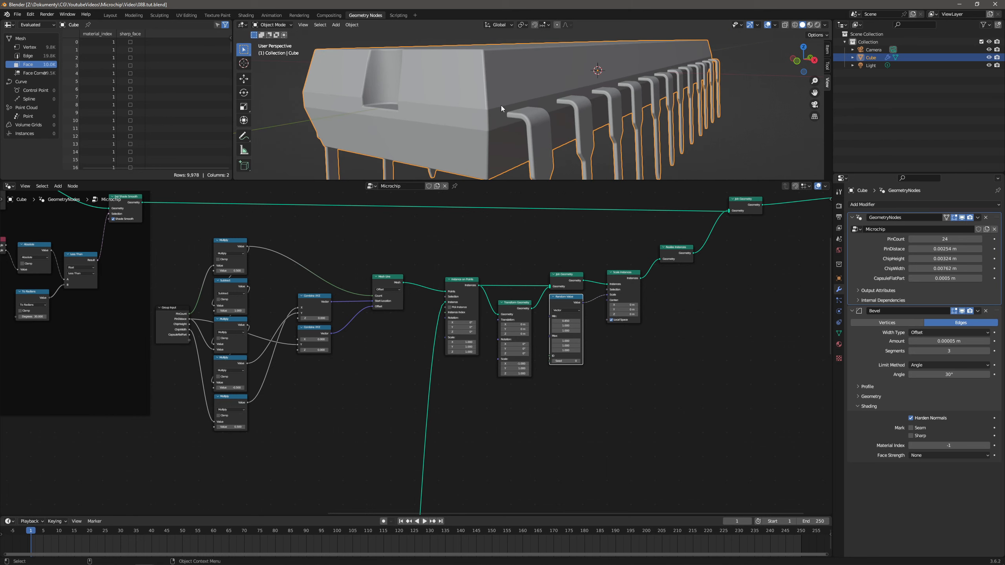
Combine the Group Input, math, Combine XYZ and Mesh Line nodes that place the pins into a new node group
middle_drag(400, 272, 451, 292)
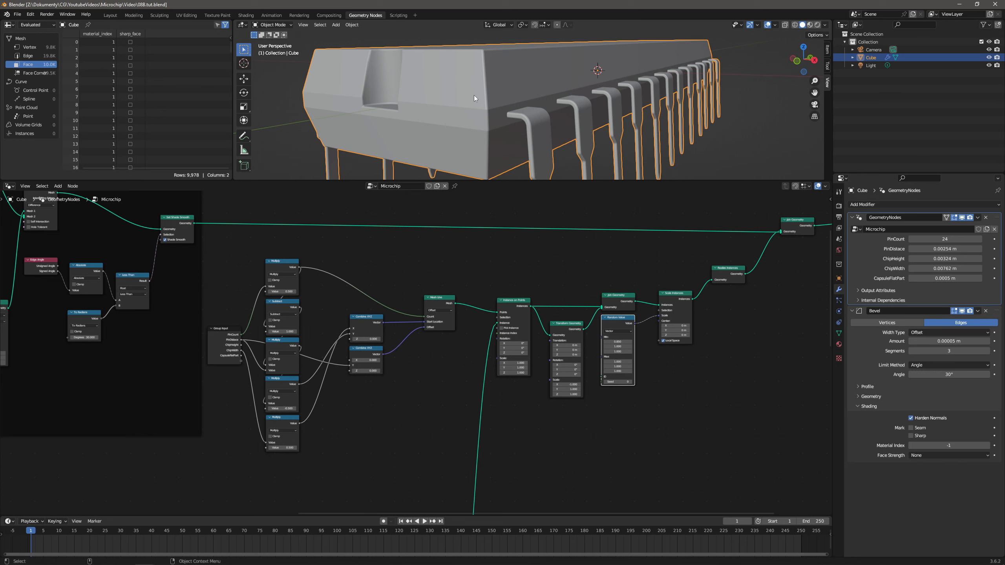
drag(459, 244, 207, 480)
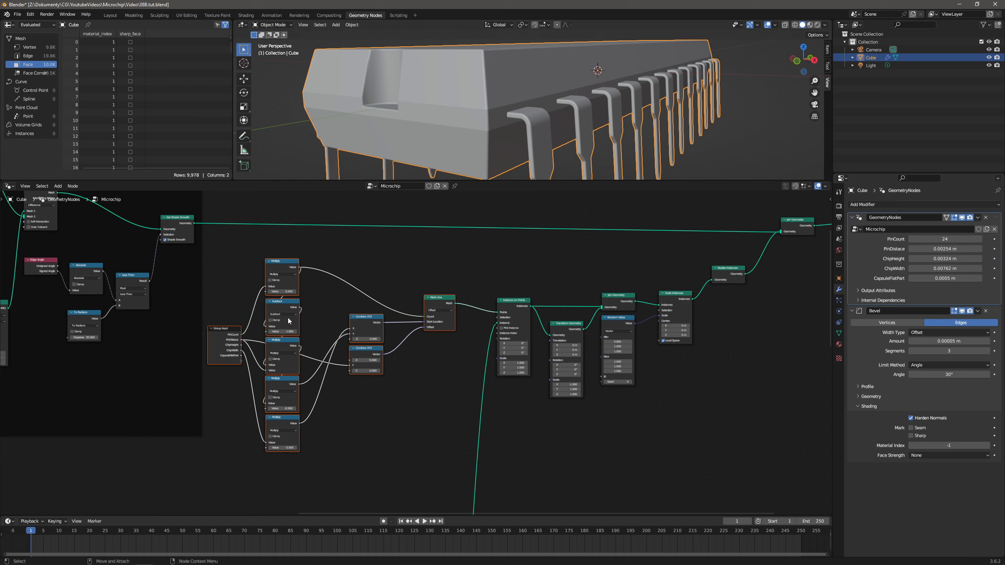
drag(283, 304, 289, 303)
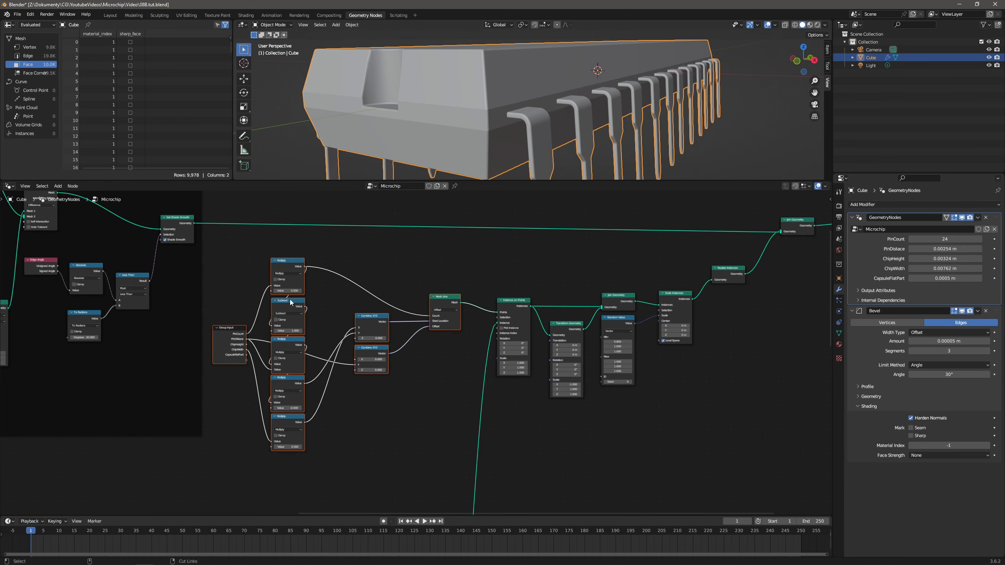
key(ctrl+g)
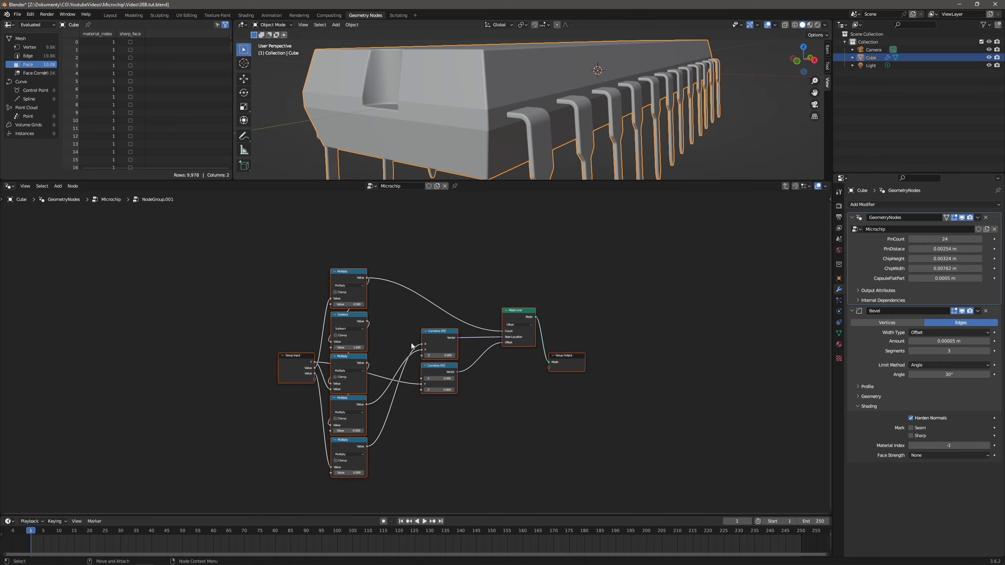
Show the new pin-placement group's interface settings and rename its Y input to PinsDistance
scroll(408, 347, up, 1)
middle_drag(380, 343, 410, 299)
click(315, 307)
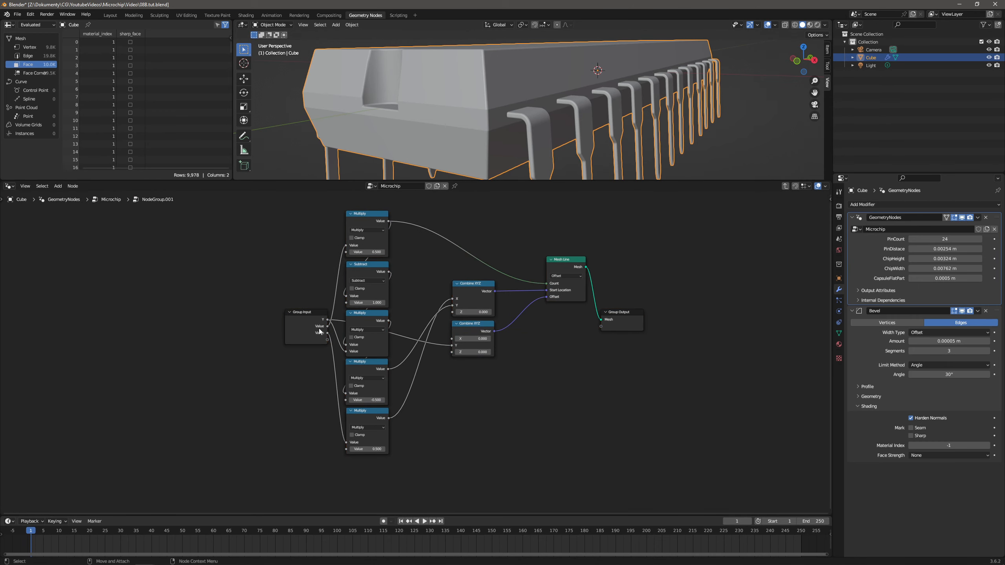
click(301, 311)
drag(832, 199, 839, 200)
key(n)
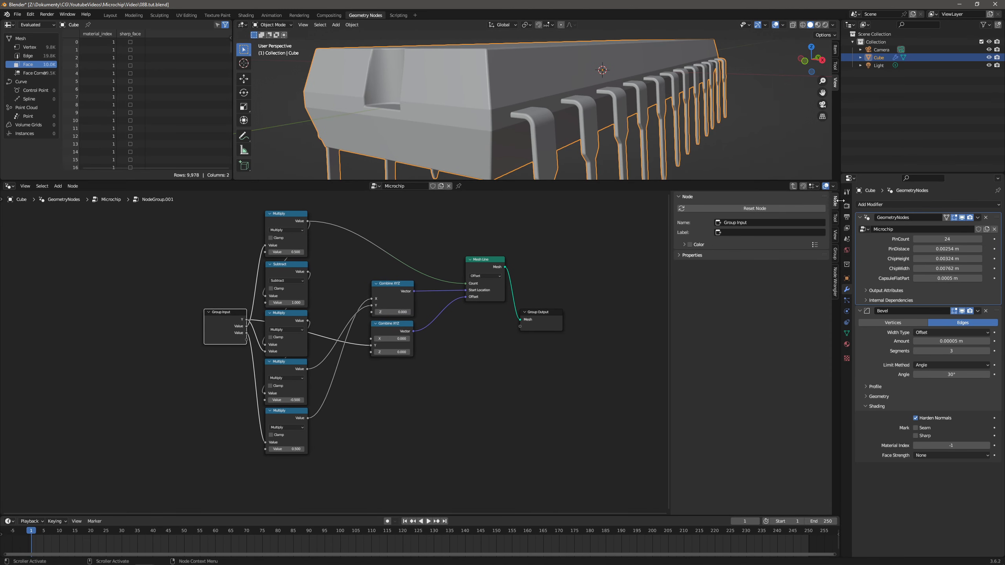
click(836, 255)
click(705, 211)
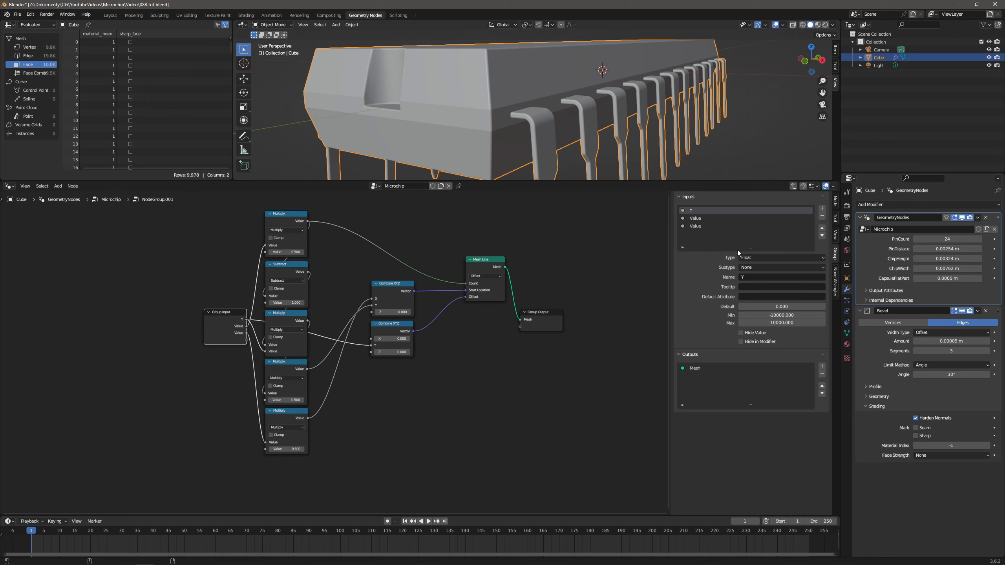
click(771, 278)
text(PinsDistance)
key(Return)
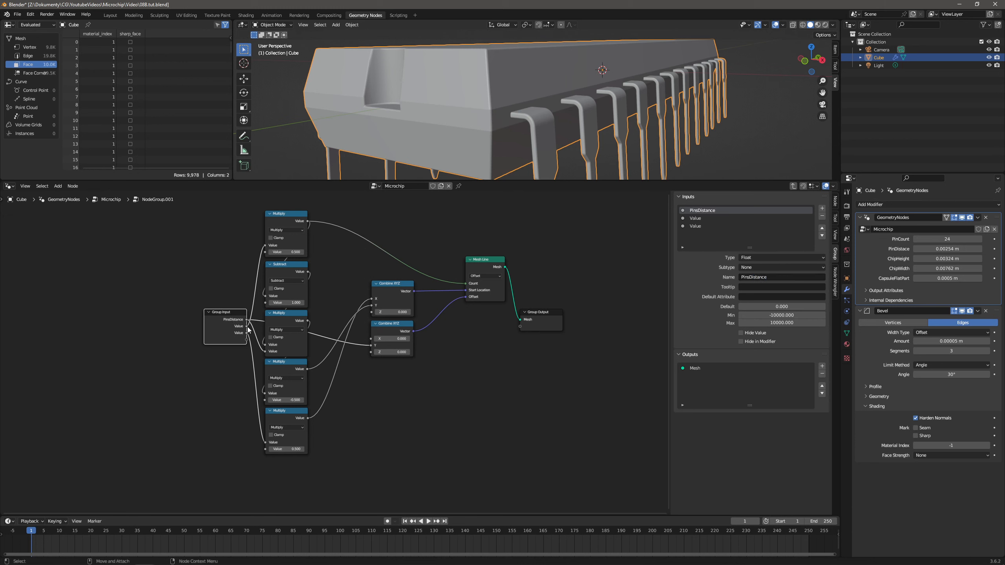
Rename the group's second input to PinCaount and change its type to Integer
click(708, 218)
double_click(765, 277)
text(PinCaount)
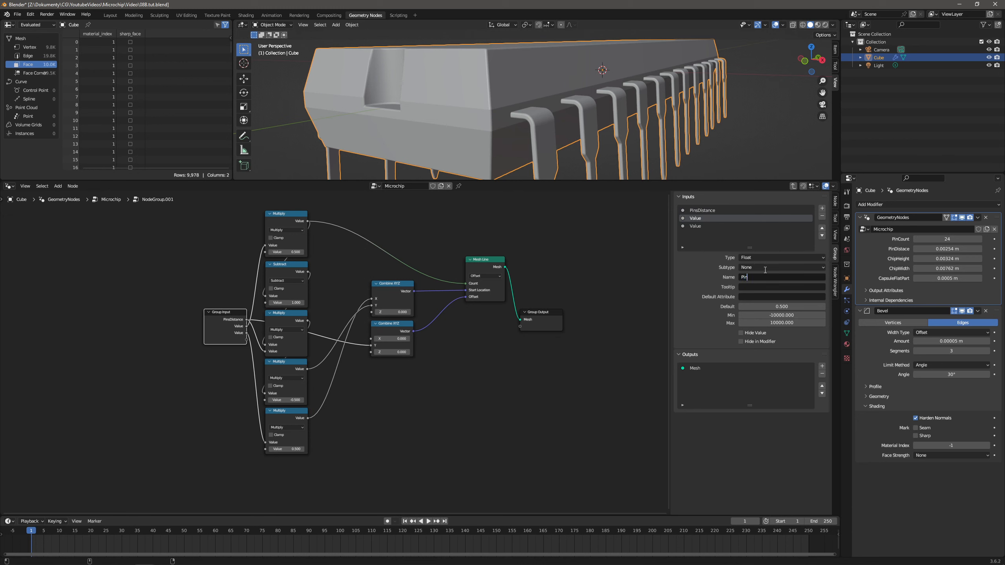
key(Return)
click(769, 258)
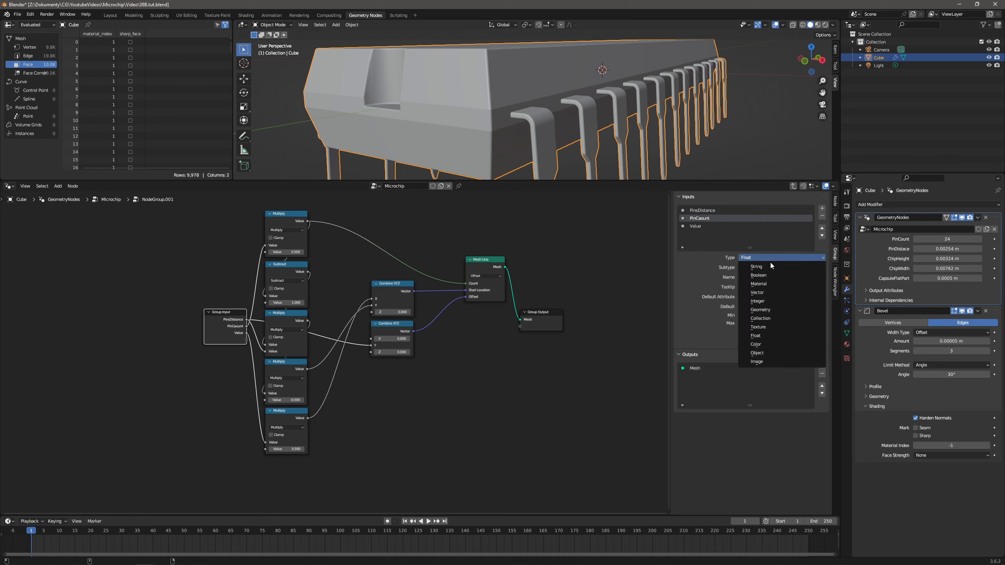
click(773, 300)
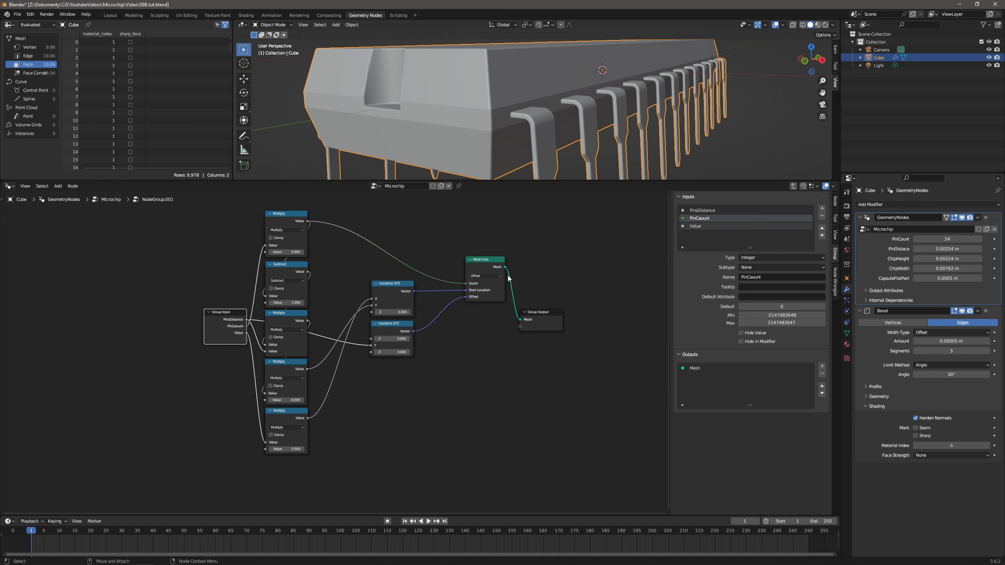
Rename the group's third input to ChipWidth and return to the parent Microchip node tree
click(711, 226)
click(775, 276)
text(ChipWidth)
key(Return)
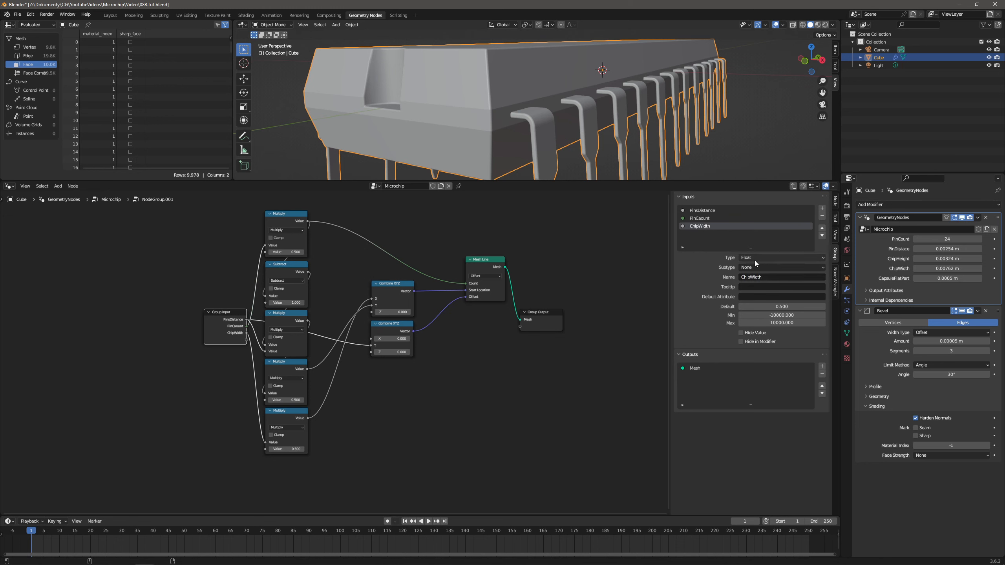
click(793, 186)
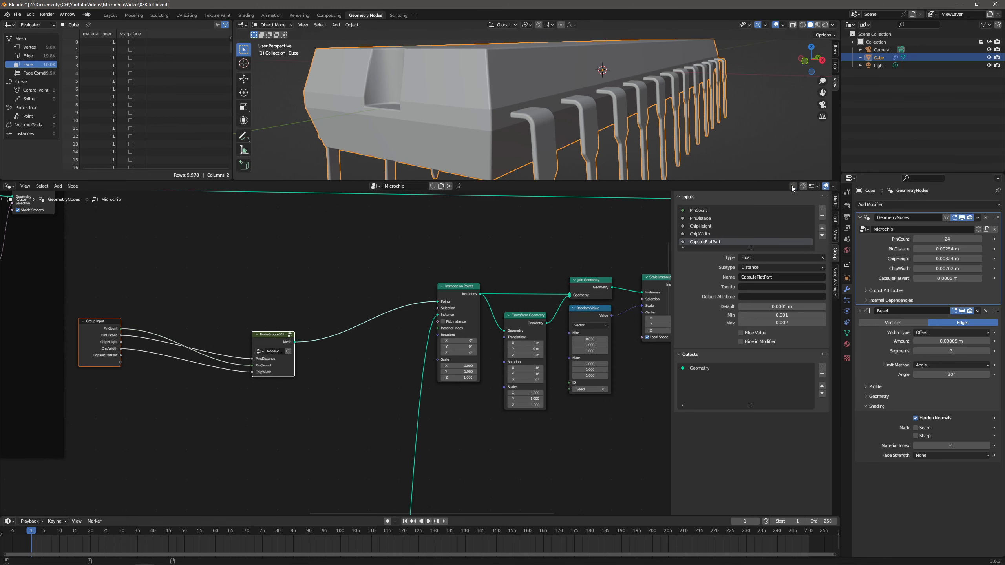
Rename the pin-placement node group to PinsDistributionLine in the node's properties
click(836, 203)
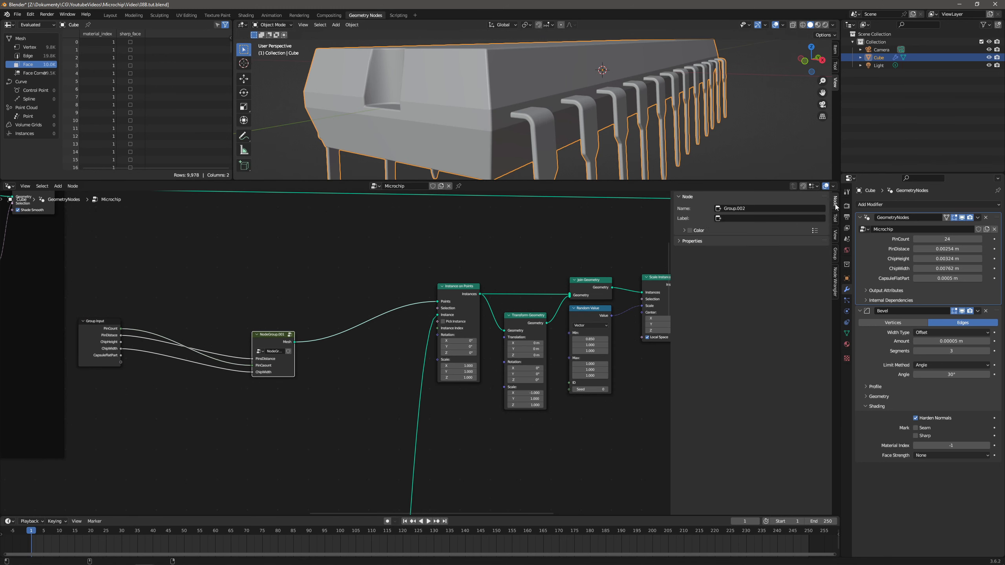
click(686, 242)
click(734, 253)
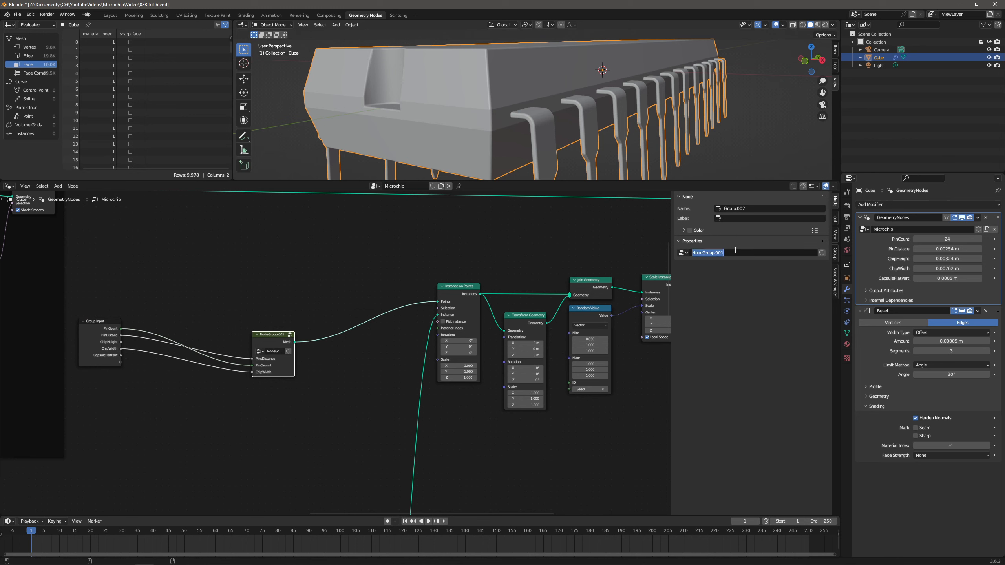
text(PinsDistributionL)
key(Return)
Move the Group Input beside the PinsDistribution group node and paste a copy of both nodes above the Capsule frame
drag(112, 323, 218, 345)
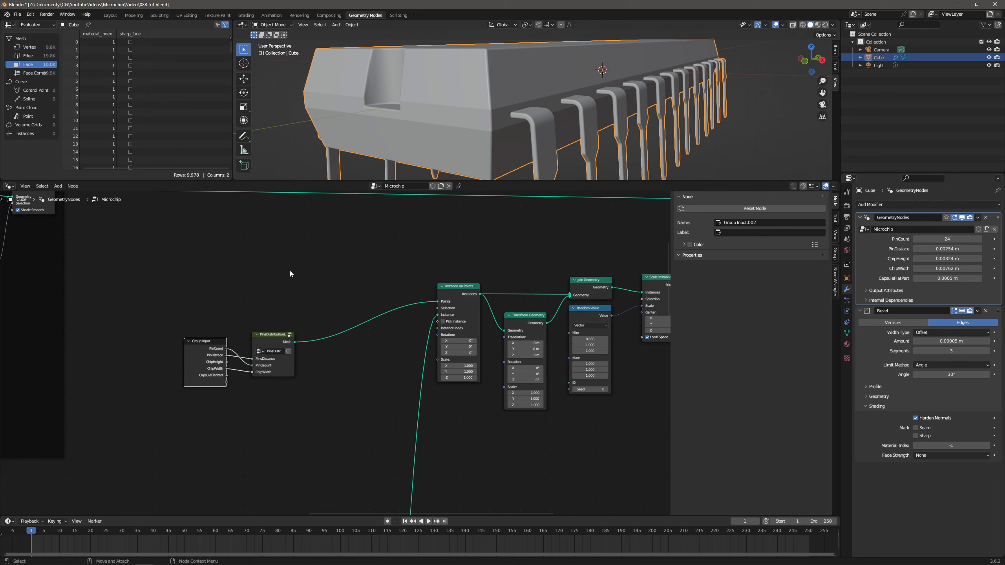
drag(324, 283, 153, 440)
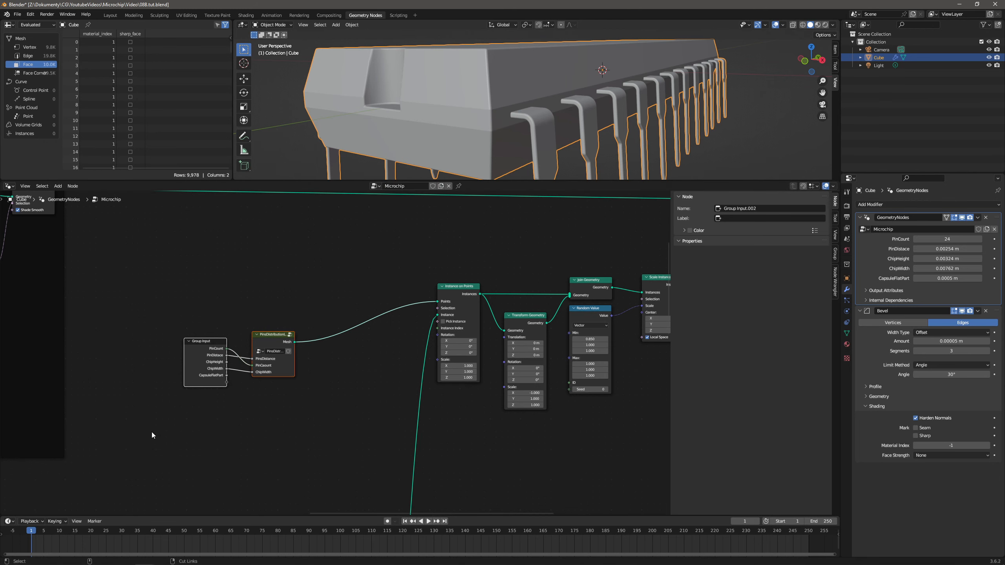
scroll(233, 325, down, 8)
middle_drag(170, 294, 501, 383)
scroll(240, 244, up, 1)
scroll(240, 244, up, 1)
middle_drag(229, 261, 372, 379)
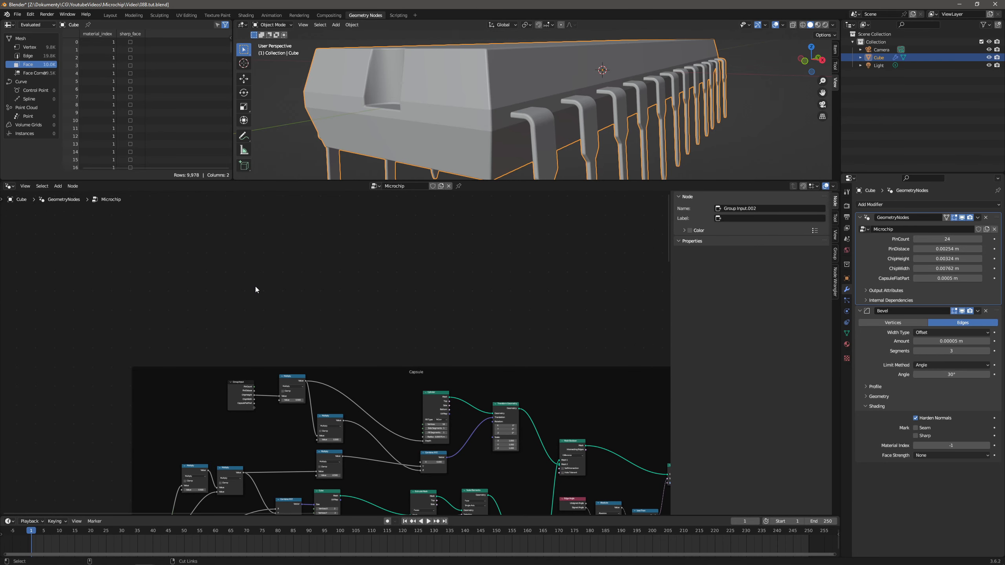
key(ctrl+v)
drag(277, 272, 362, 258)
scroll(385, 291, up, 3)
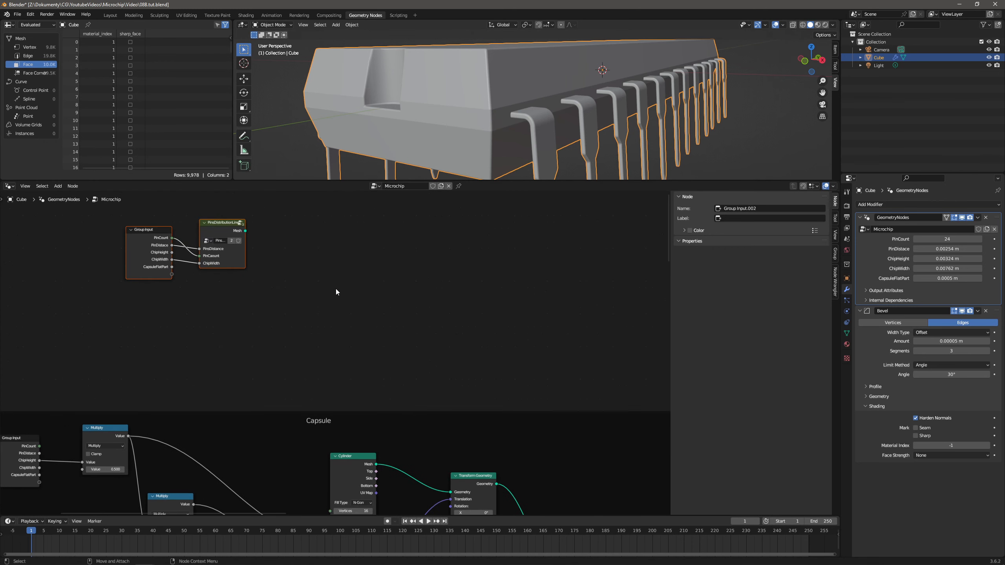
Add a Cube mesh node in the empty area beside the copied PinsDistribution group node
click(57, 185)
click(63, 191)
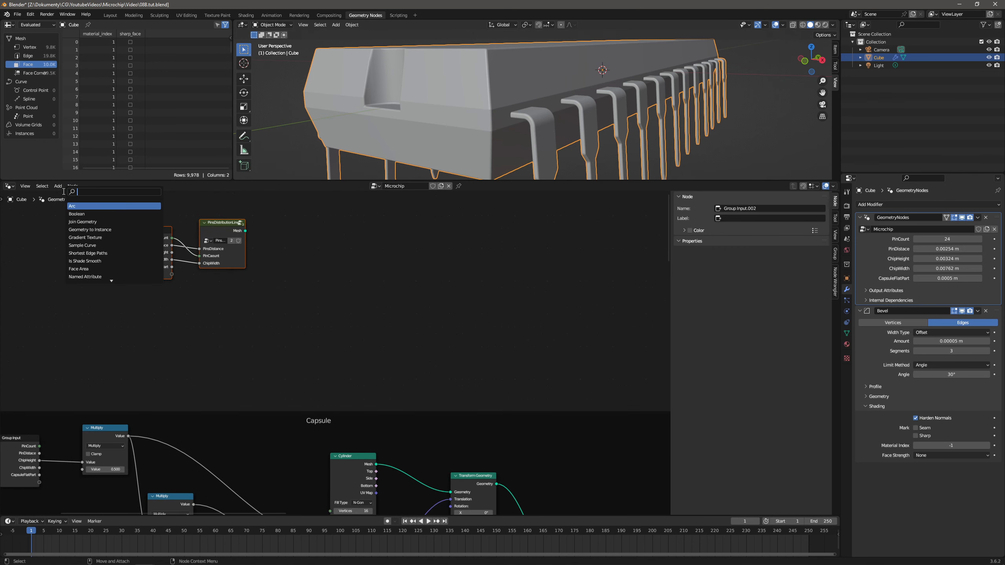
text(cube)
key(Return)
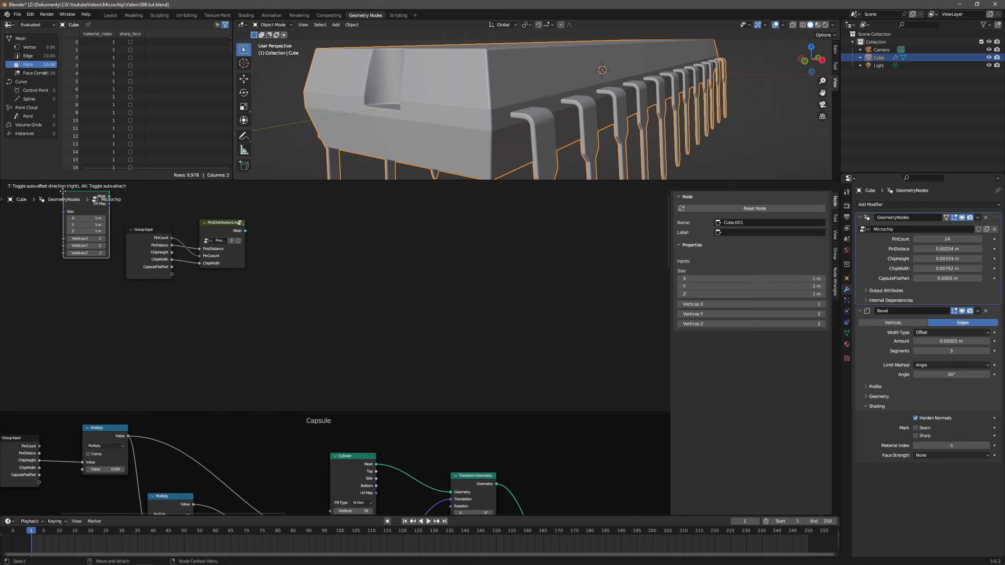
click(448, 255)
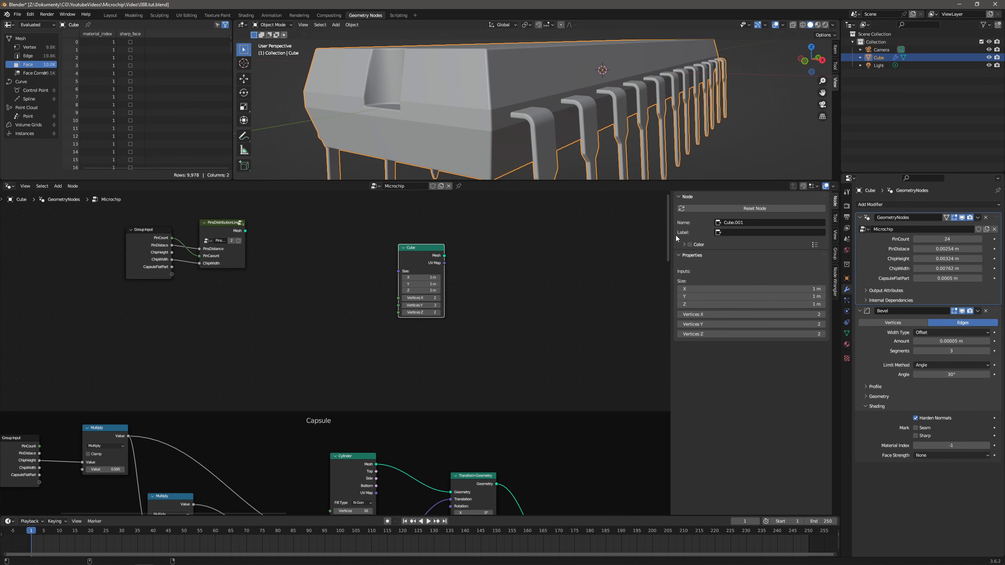
Collapse the node editor's sidebar to free space around the new Cube node
drag(669, 238, 769, 248)
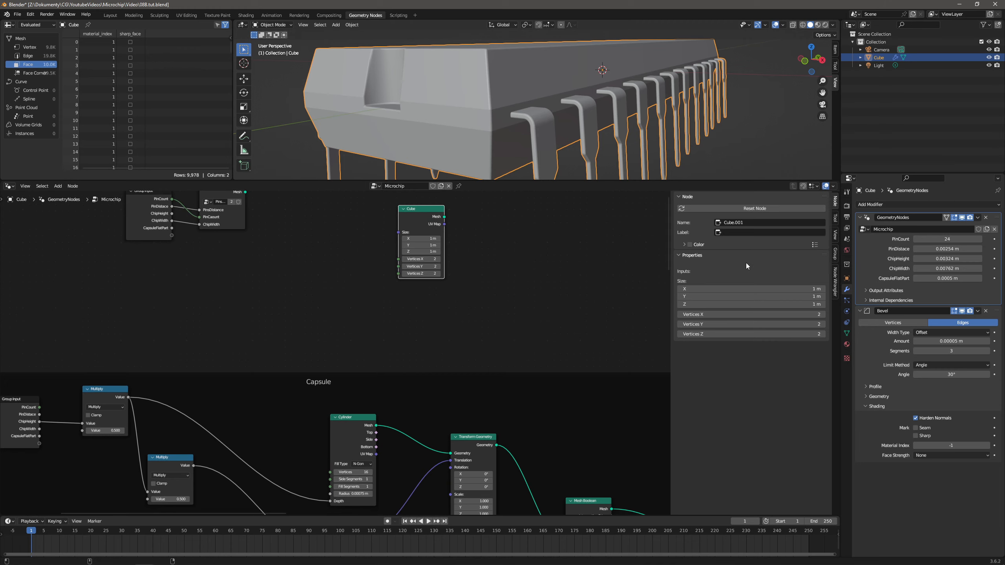
click(669, 285)
drag(671, 284, 919, 284)
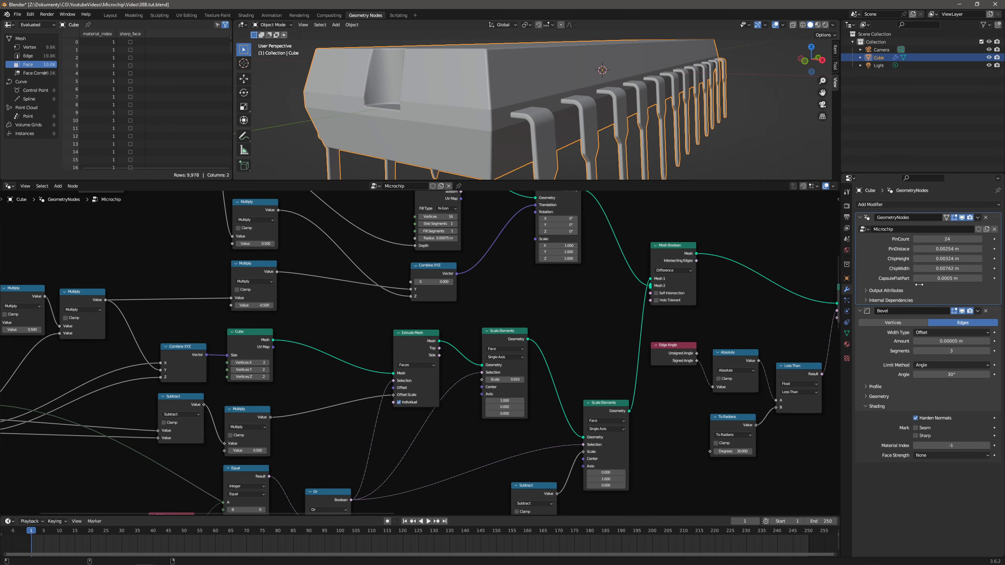
scroll(604, 277, down, 3)
middle_drag(605, 277, 614, 467)
scroll(479, 311, up, 3)
middle_drag(560, 293, 473, 305)
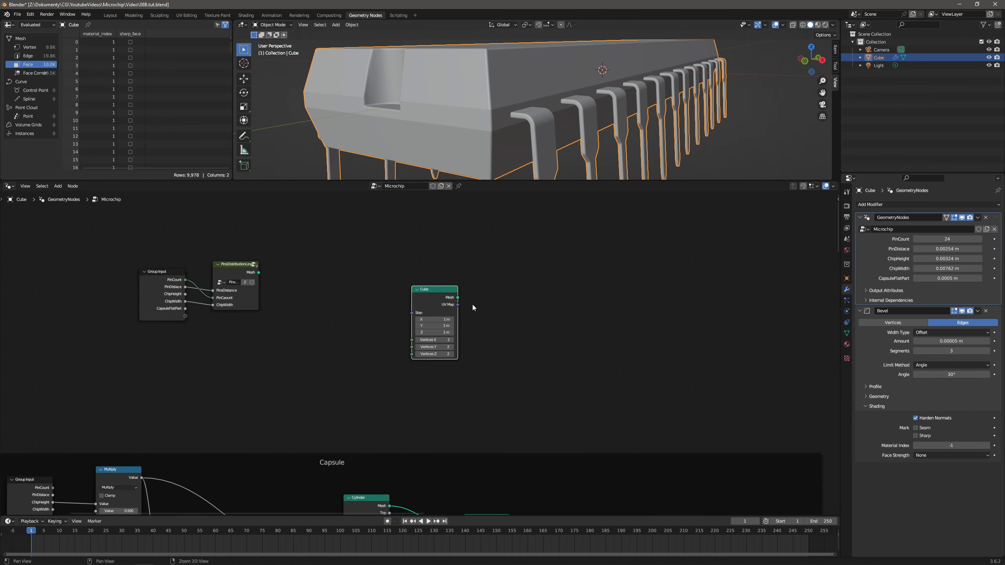
Add a Viewer node connected to the new Cube node's Mesh output
scroll(473, 308, up, 3)
drag(480, 265, 606, 249)
text(view)
key(Return)
click(588, 242)
scroll(489, 104, down, 10)
scroll(491, 104, up, 8)
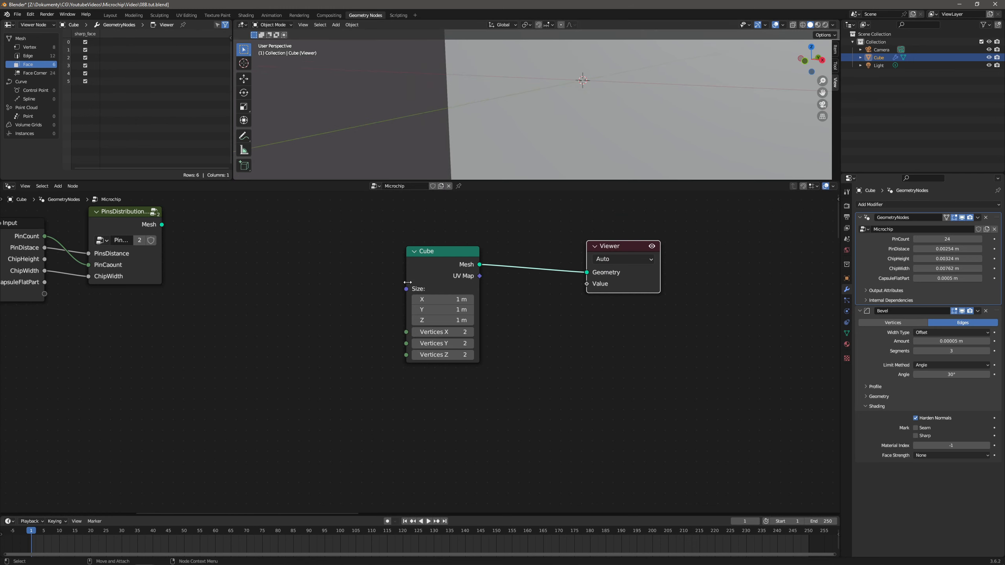
Add a Combine XYZ node feeding the Cube's Size input and place it just before the Cube
drag(406, 289, 336, 305)
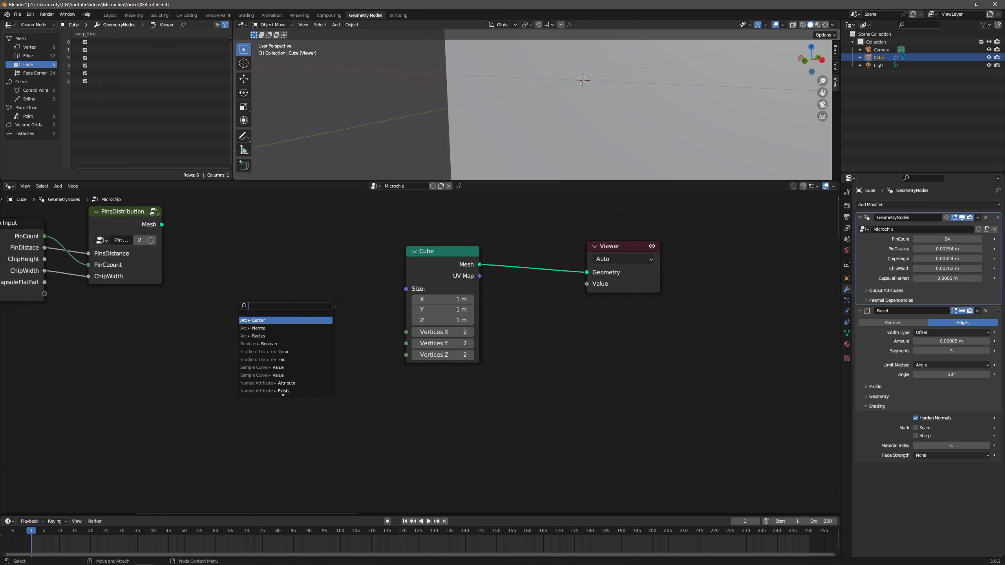
text(com)
key(Down)
key(Down)
key(Down)
key(Down)
key(Down)
key(Down)
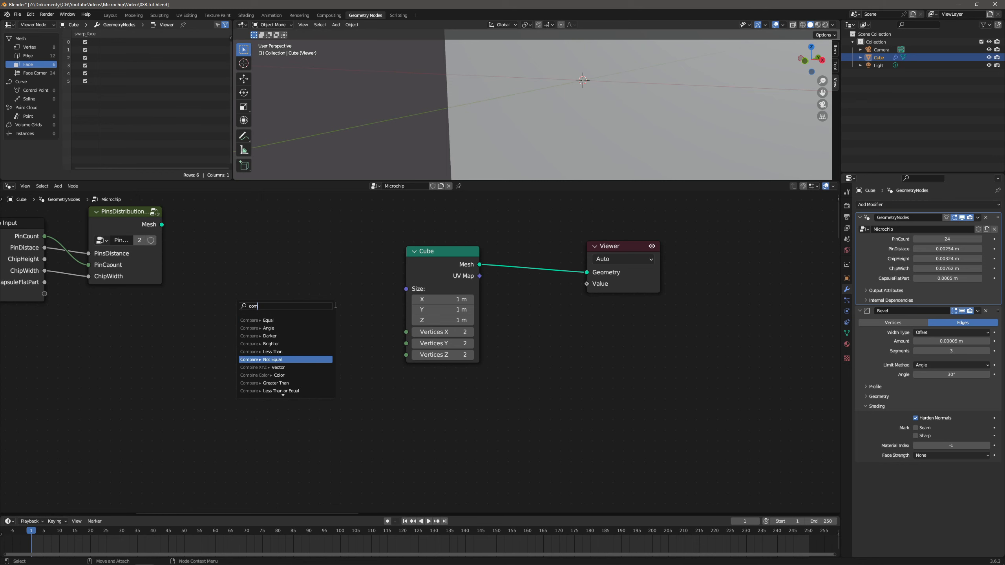
key(Return)
click(368, 279)
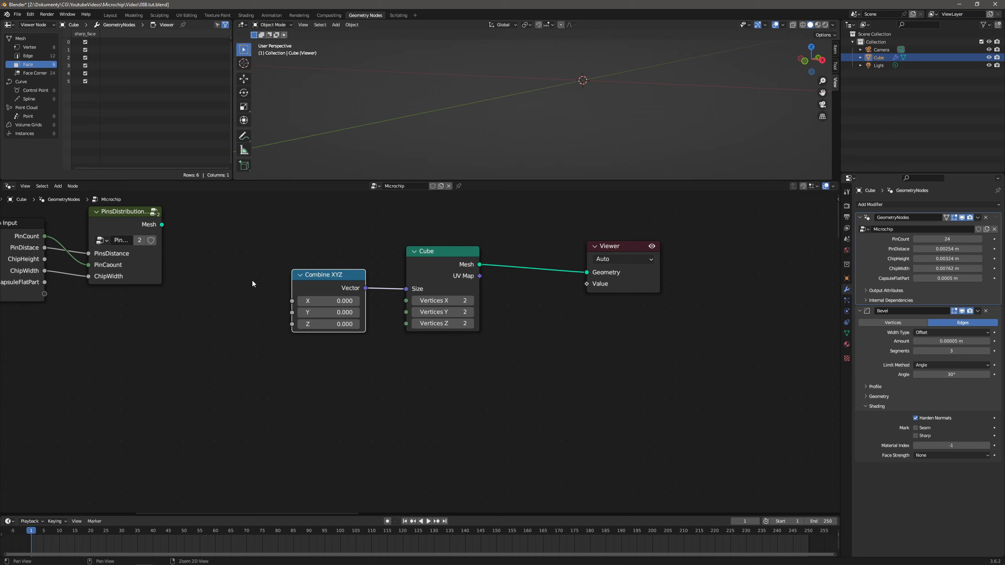
Connect the Group Input's ChipWidth to the X of Combine XYZ and shift the Group Input away from the PinsDistribution node
middle_drag(252, 281, 385, 318)
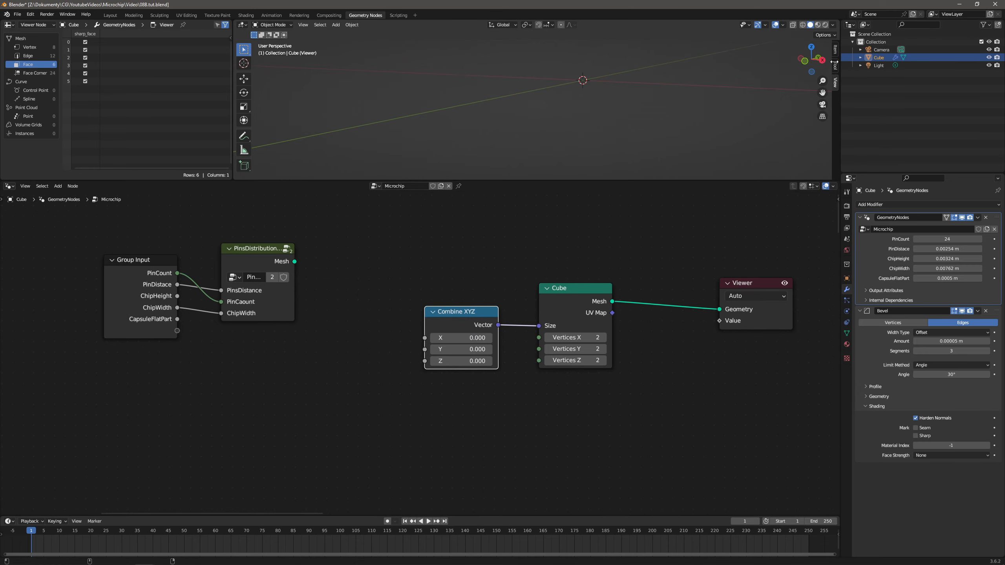
drag(178, 307, 404, 337)
drag(157, 264, 99, 300)
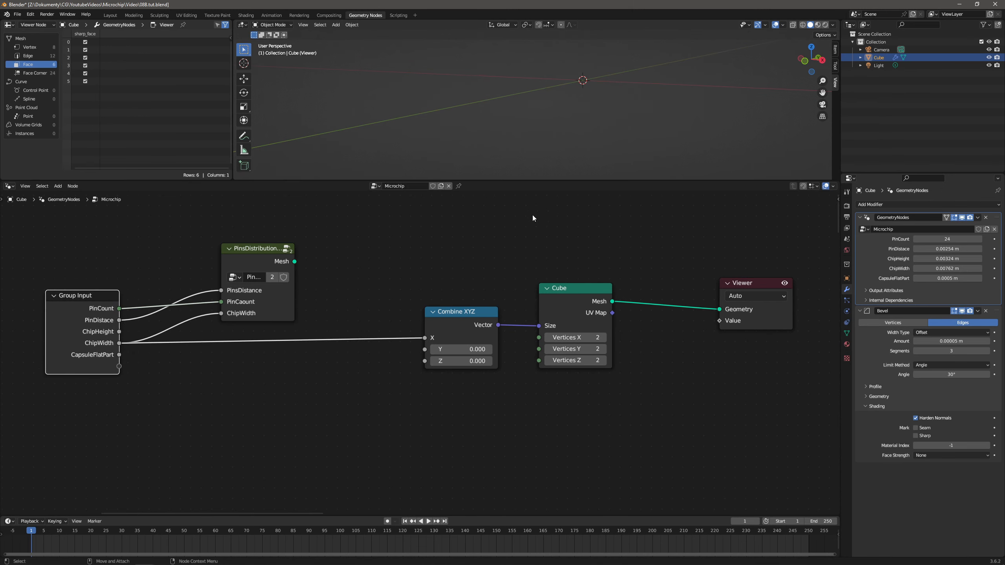
Turn off the Viewer node's preview and examine where the pins meet the chip body up close
click(785, 284)
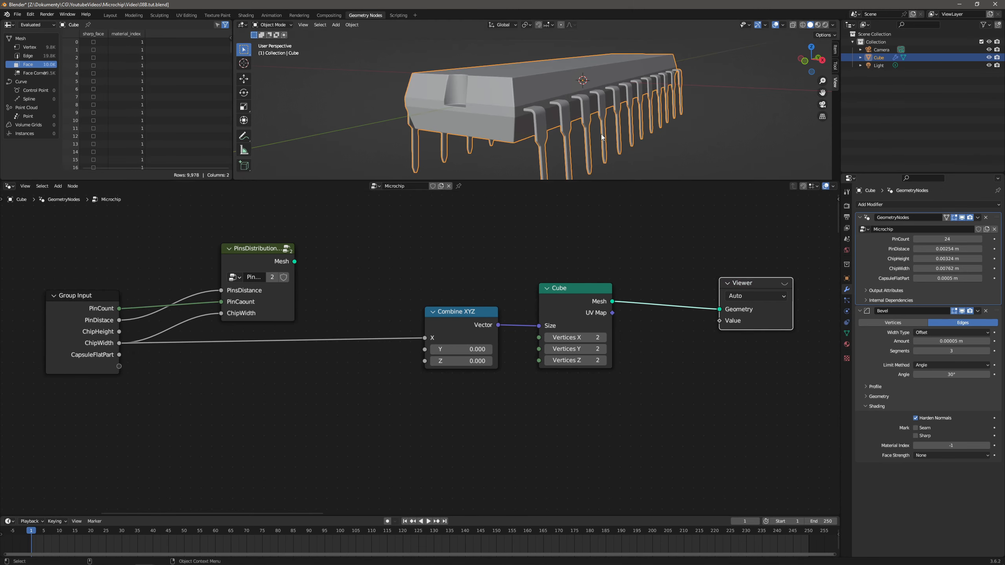
scroll(541, 104, up, 1)
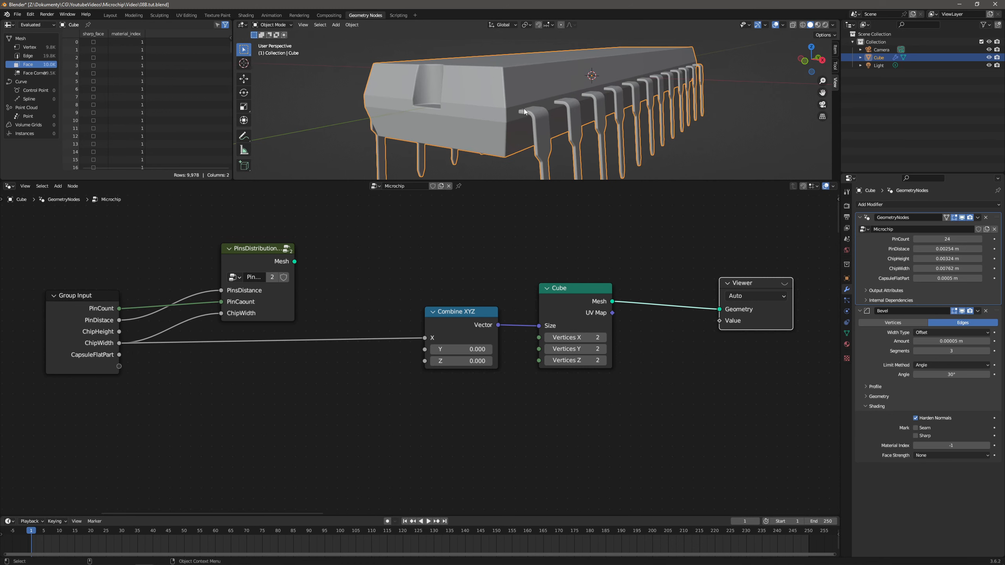
scroll(524, 108, up, 2)
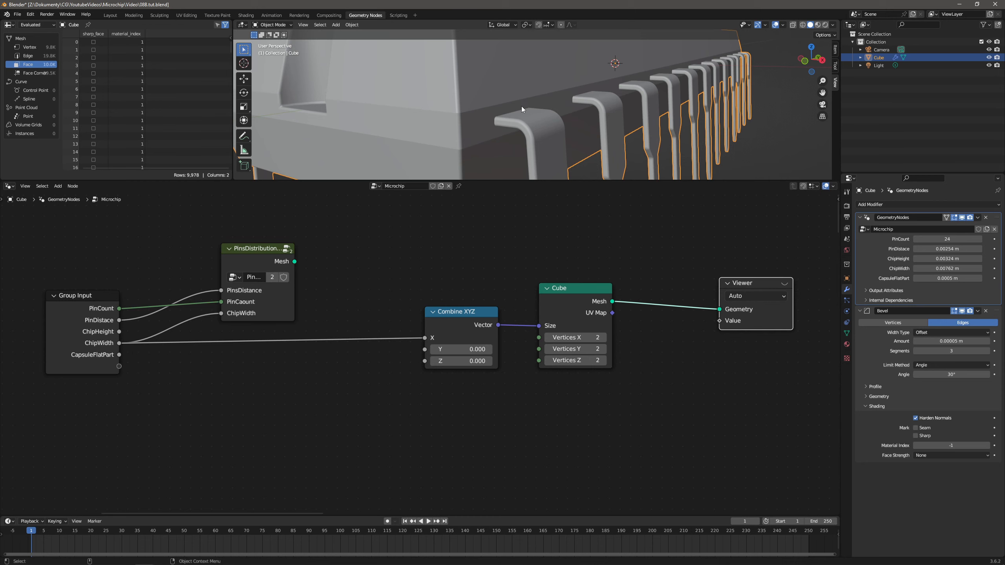
Add a Group Input node inside the Pin frame, below the Subtract node
scroll(438, 342, down, 5)
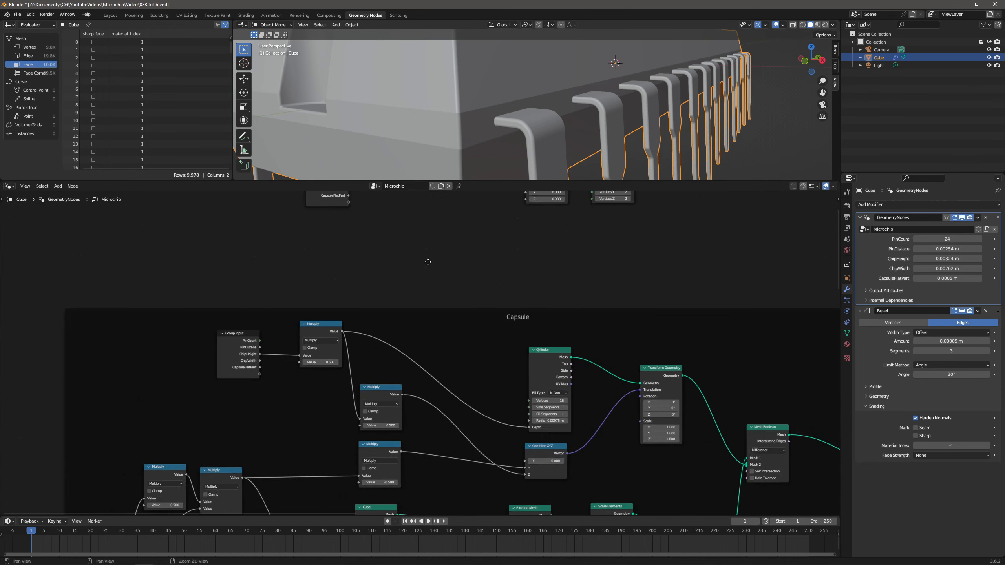
middle_drag(372, 419, 413, 303)
scroll(420, 349, up, 5)
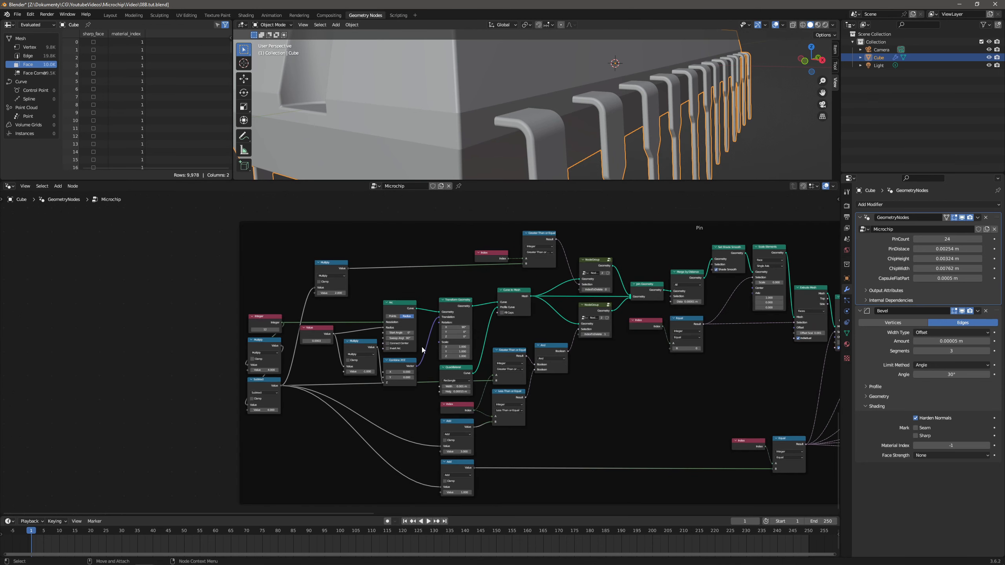
middle_drag(413, 385, 444, 340)
scroll(444, 340, up, 2)
key(ctrl+f)
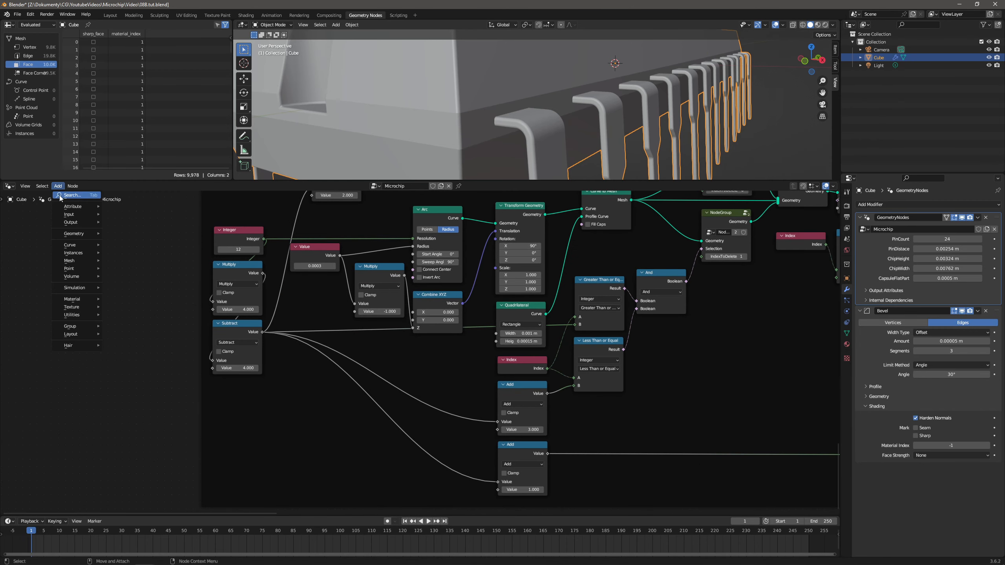
text(group input)
key(Return)
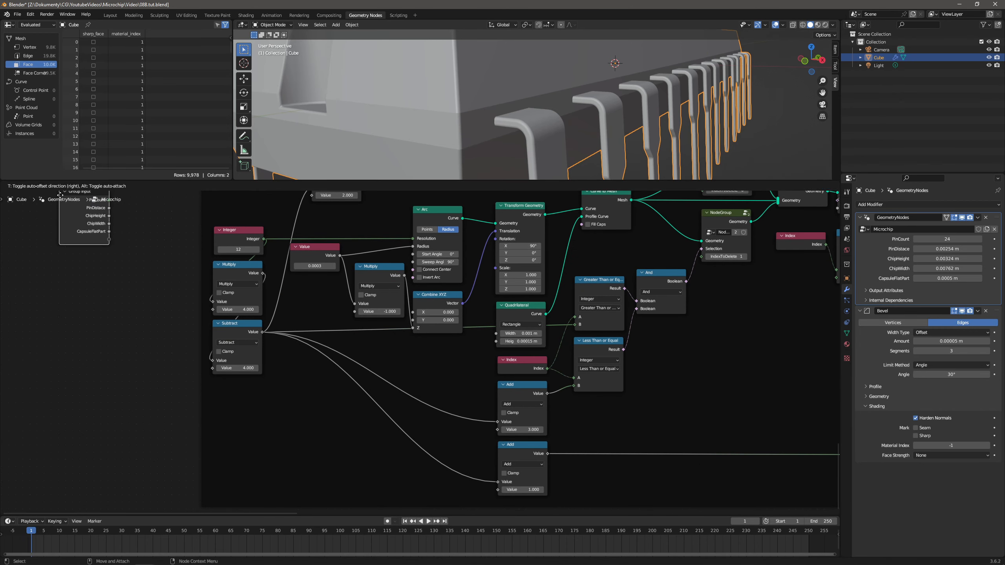
click(212, 417)
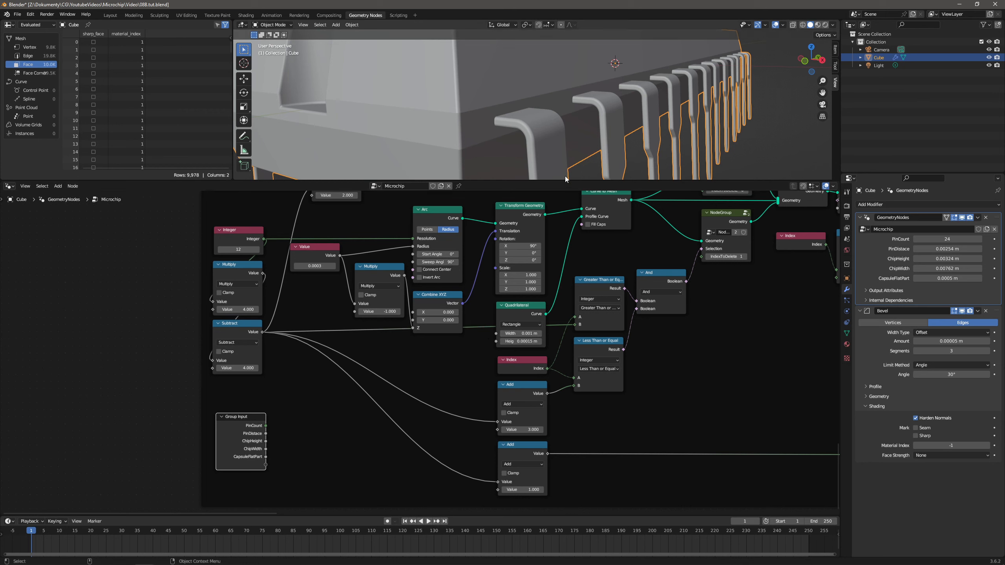
Expose the Quadrilateral's Width and Height through the Pin frame's Group Input and rename the new Width input to PinWidth
drag(496, 333, 266, 466)
drag(497, 342, 266, 472)
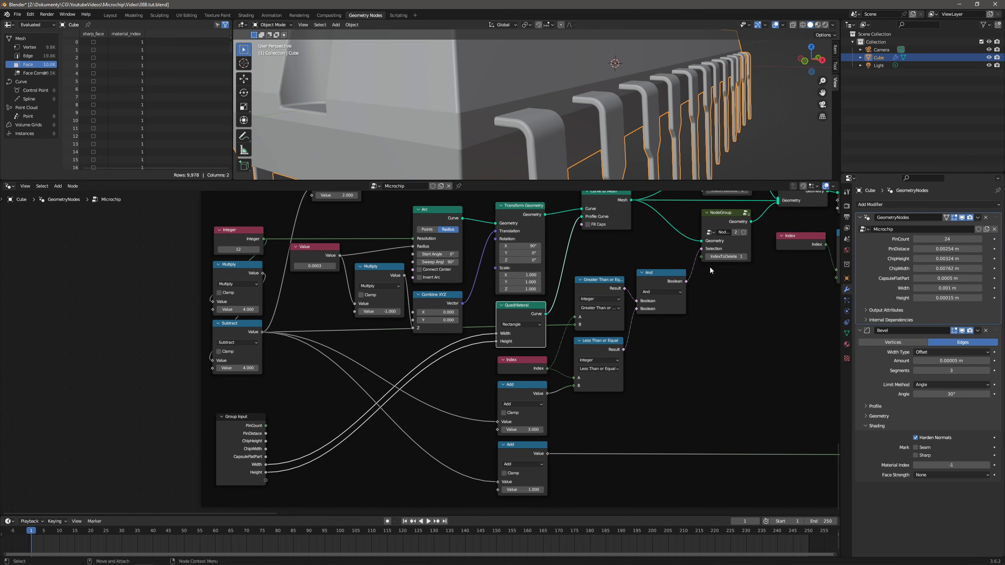
click(838, 200)
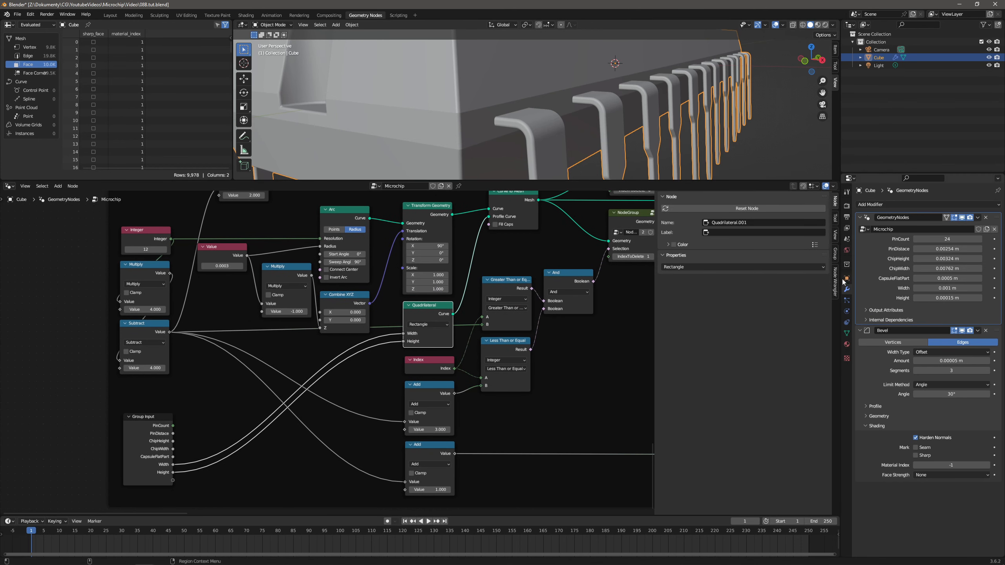
click(838, 249)
click(719, 234)
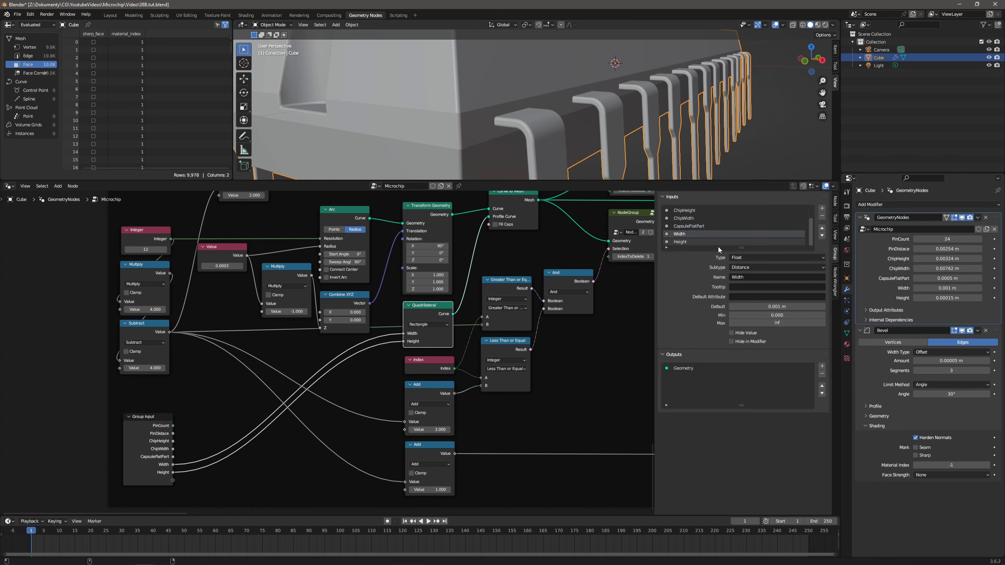
click(762, 276)
text(Pin)
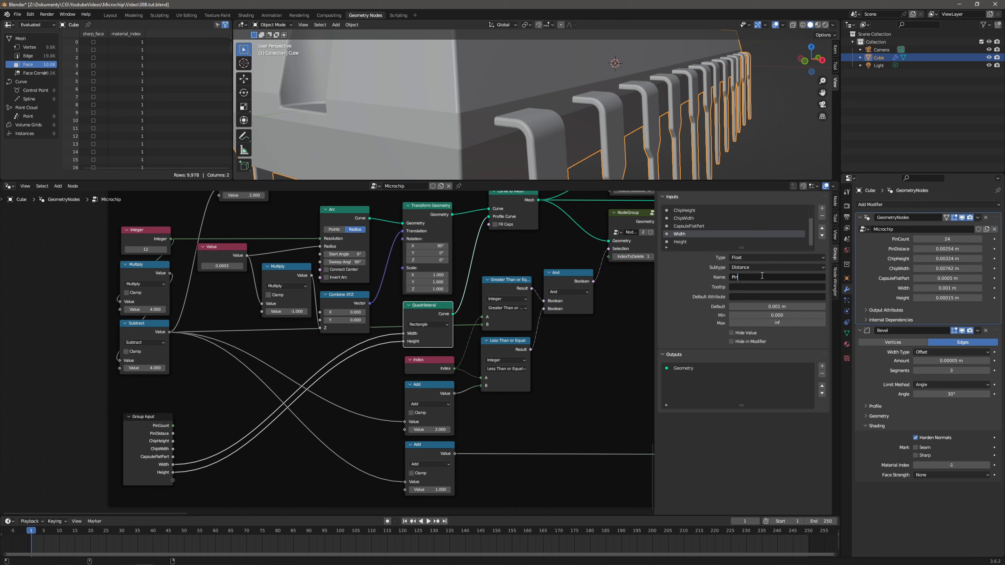
text(Width)
key(Return)
Rename the Height group input to PinThickness and hide both PinThickness and PinWidth in the modifier
click(697, 242)
click(744, 276)
text(P)
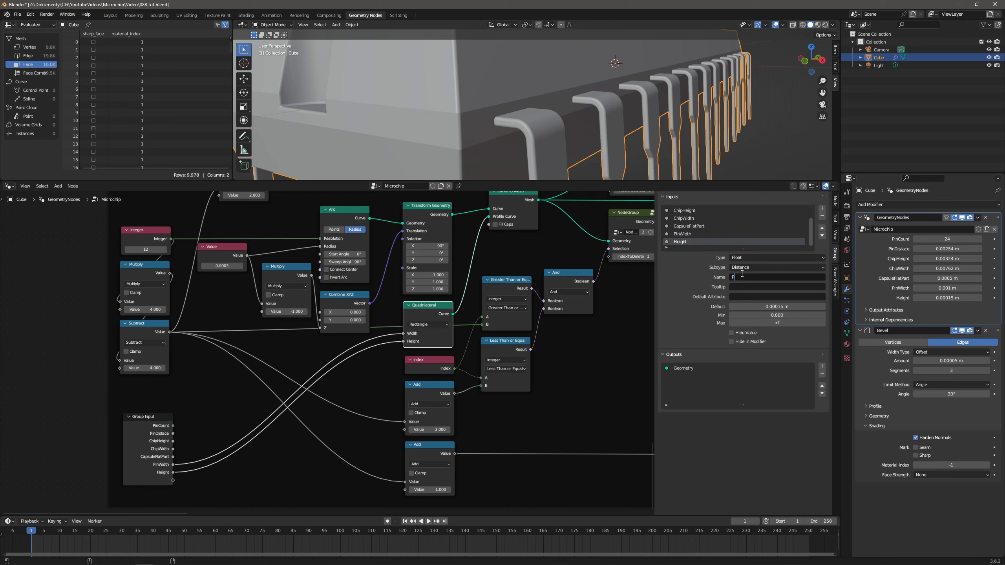
key(Return)
click(732, 341)
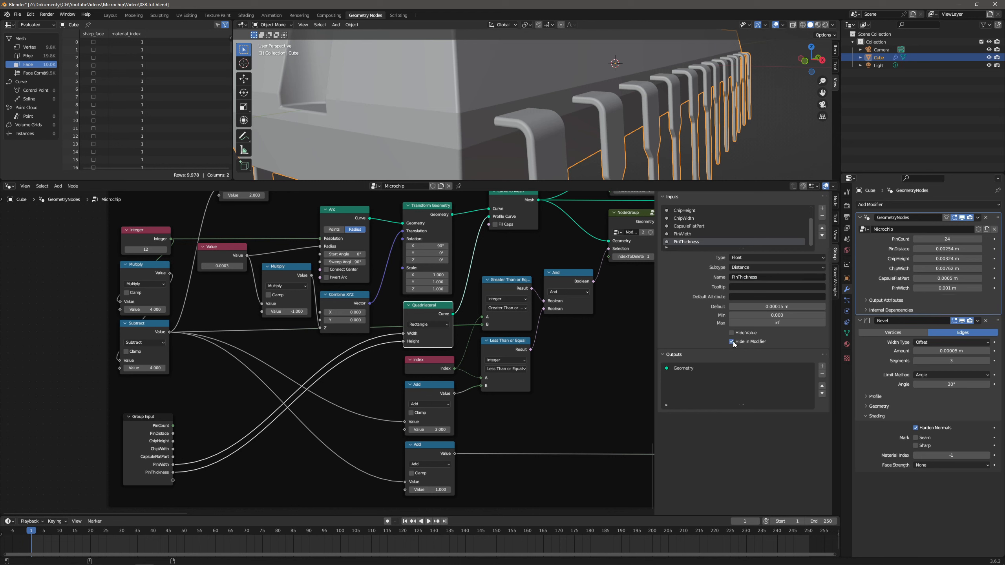
click(696, 234)
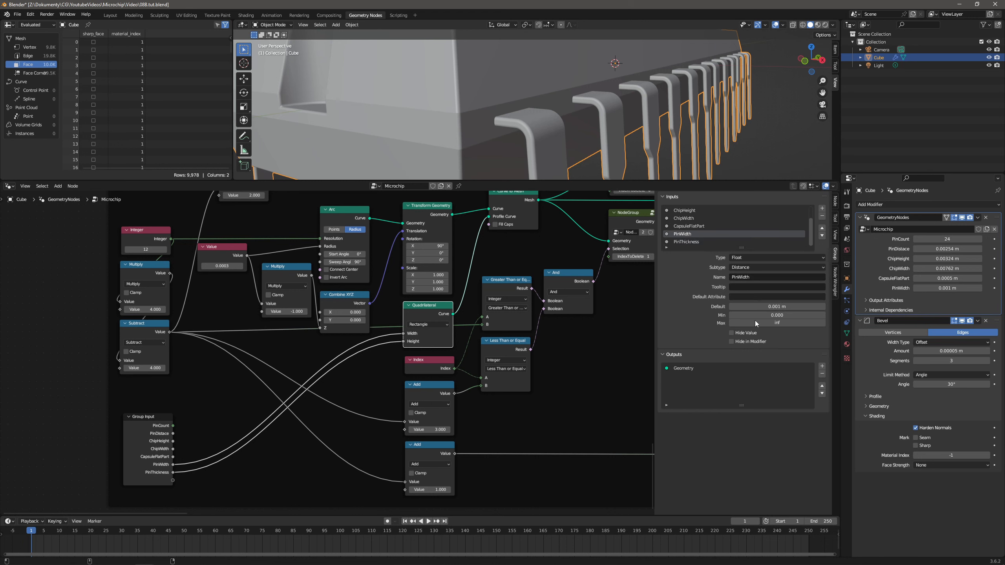
click(732, 341)
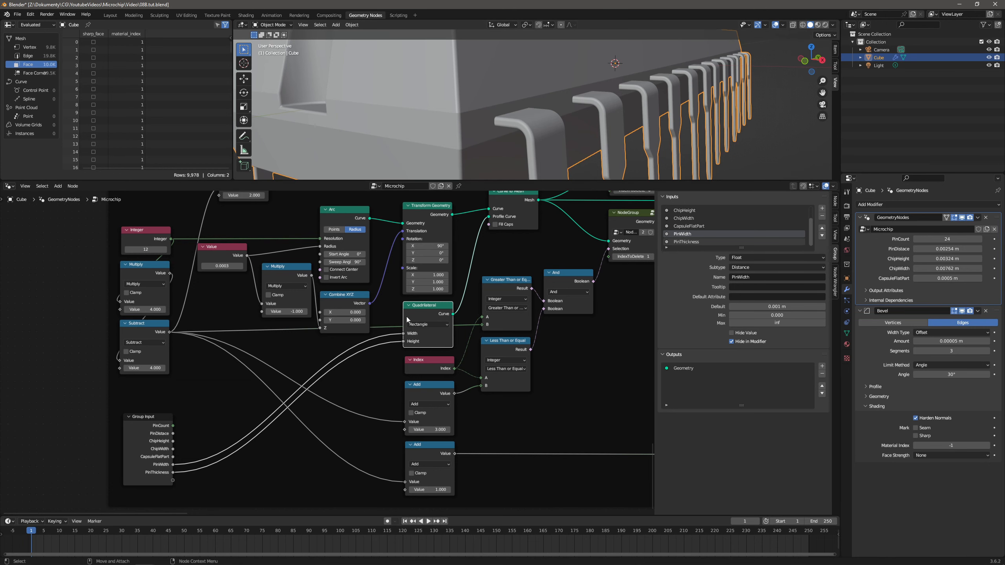
Connect PinWidth to Y and PinThickness to Z of the Combine XYZ node that sizes the Cube
scroll(400, 357, down, 2)
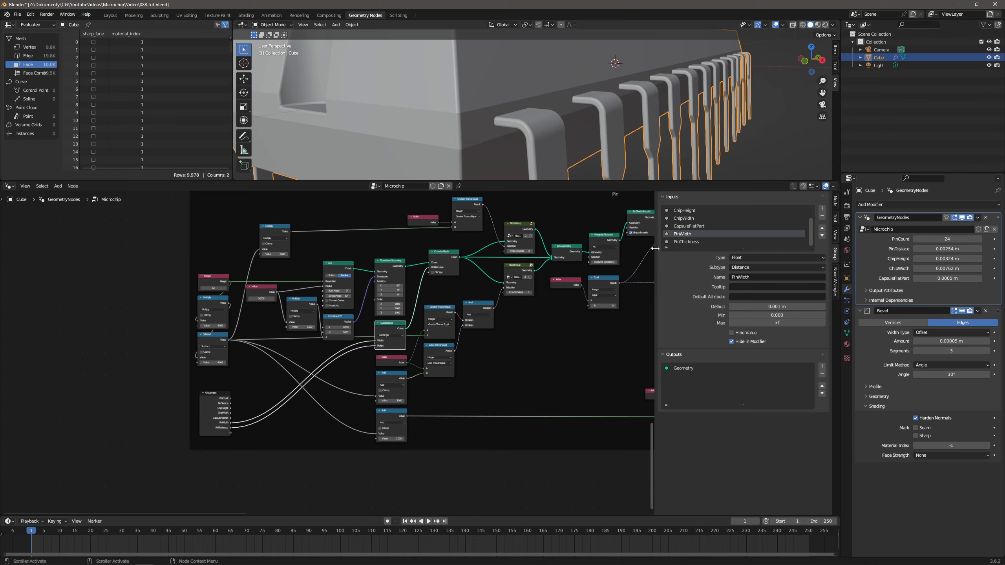
drag(655, 248, 829, 253)
scroll(510, 307, down, 5)
middle_drag(546, 289, 474, 362)
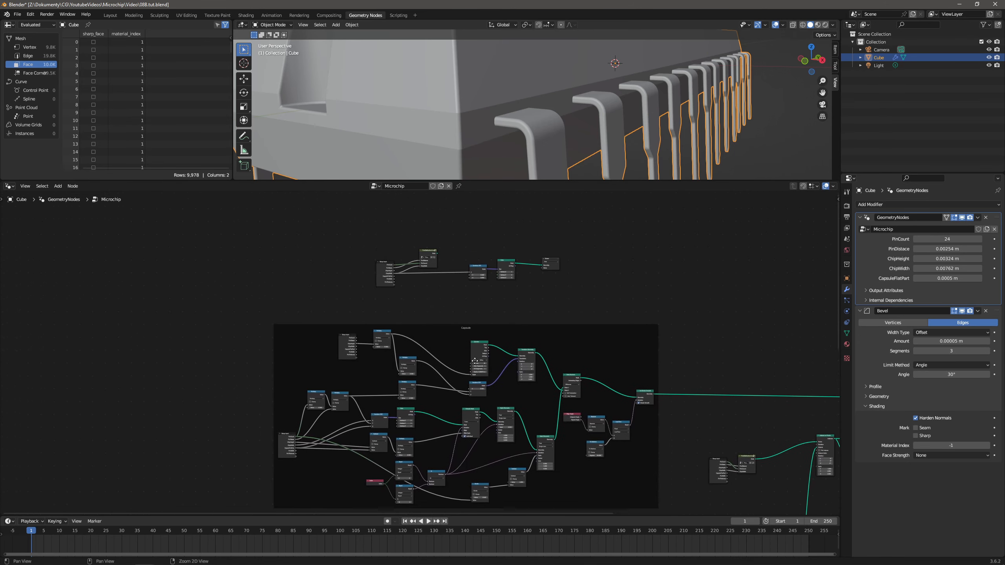
scroll(479, 232, up, 8)
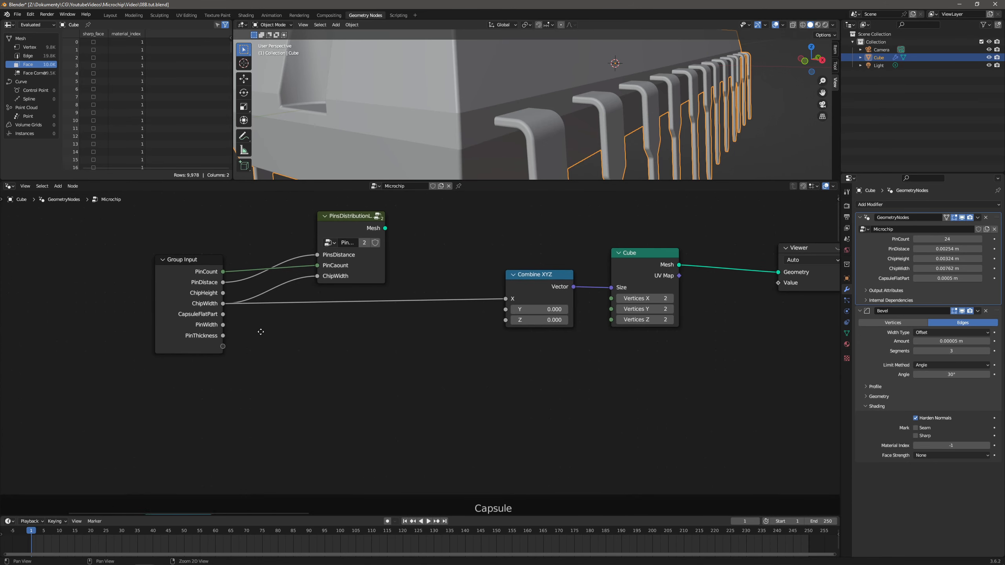
middle_drag(261, 332, 253, 360)
drag(216, 353, 498, 337)
drag(215, 364, 498, 347)
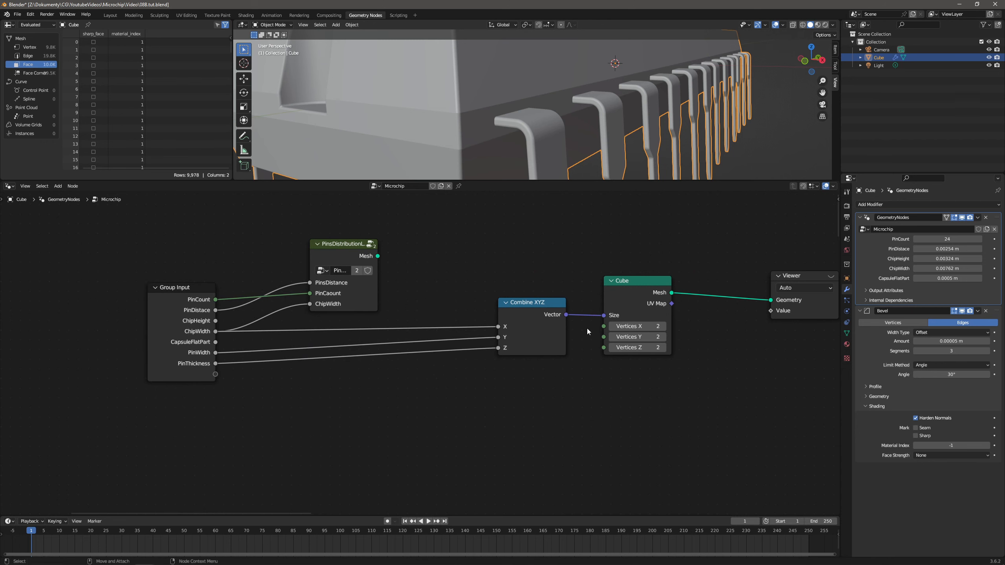
Preview the sized Cube in the viewport, and move the Cube and its Combine XYZ node closer to the Group Input
click(830, 275)
middle_drag(676, 90, 586, 95)
drag(635, 280, 624, 289)
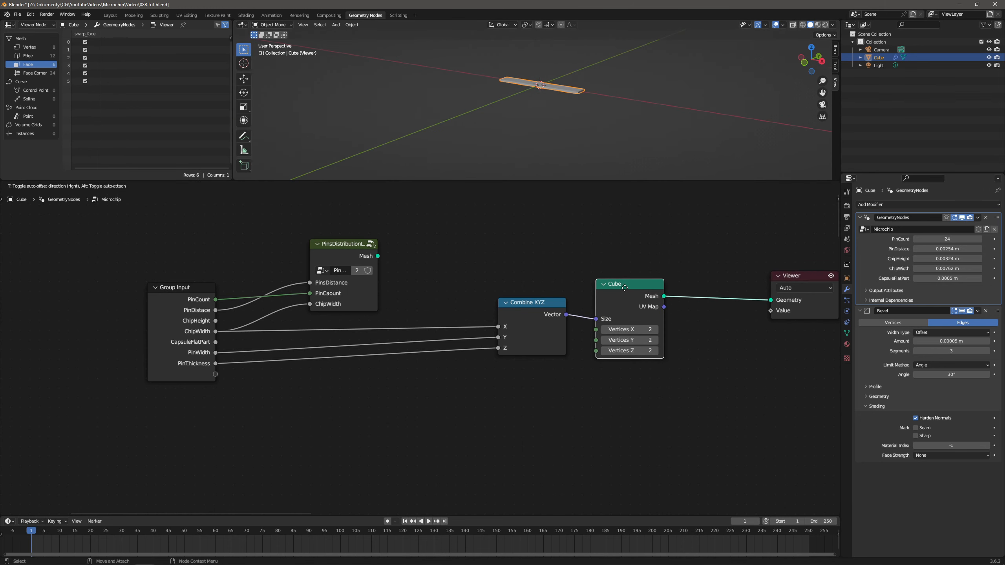
click(831, 276)
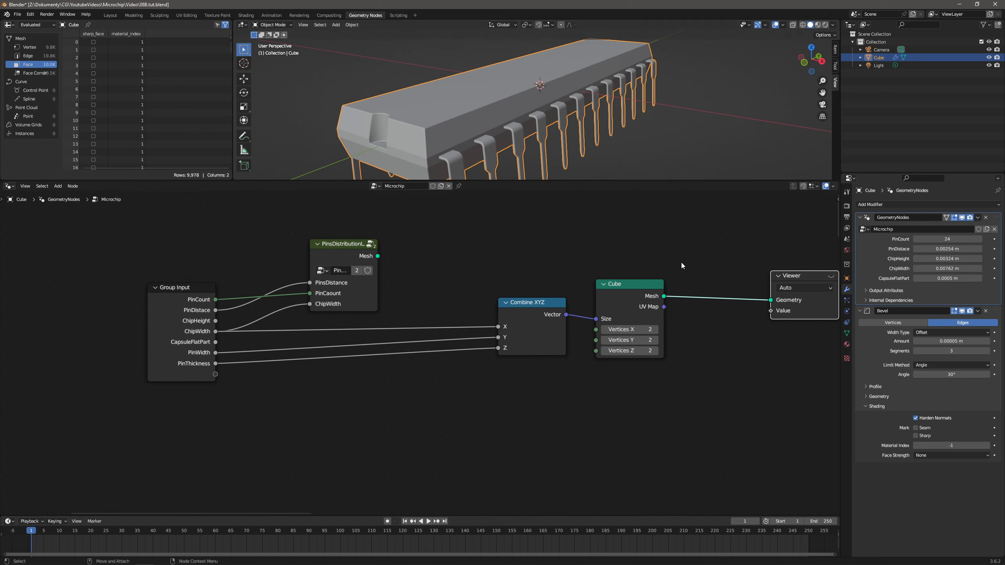
drag(636, 268, 554, 309)
drag(613, 286, 497, 308)
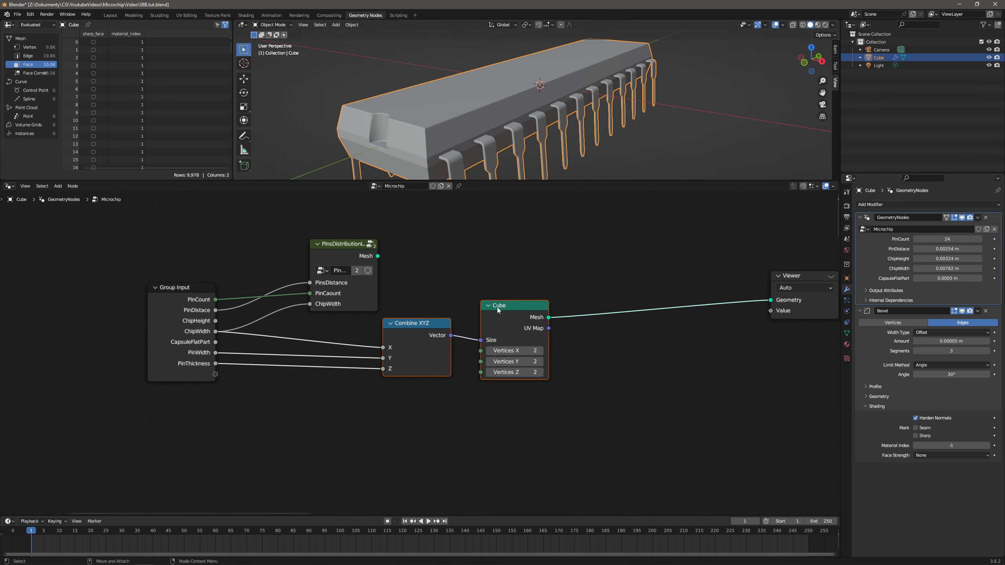
Insert a Transform Geometry node between the Cube and the Viewer
key(shift+a)
text(tr)
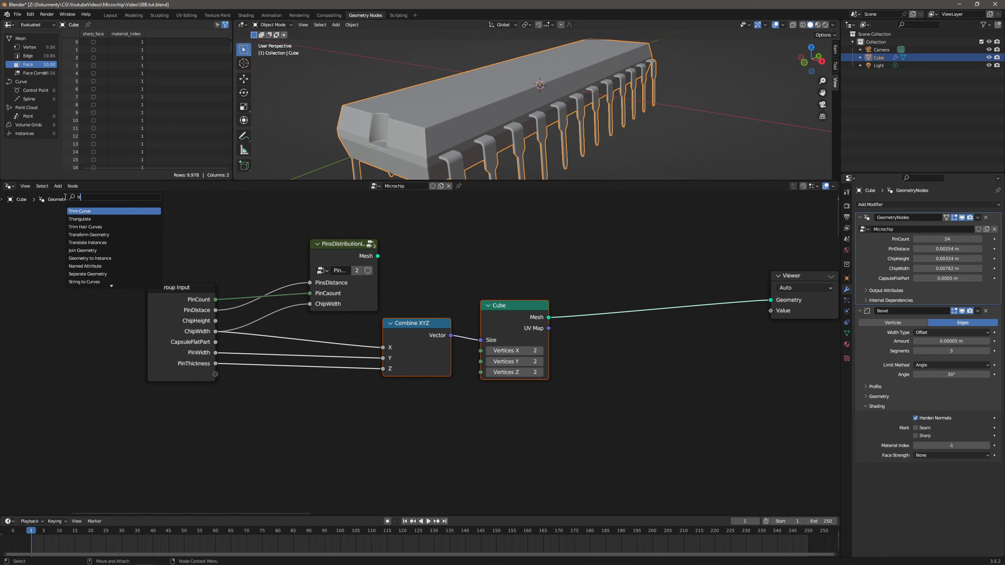
text(a)
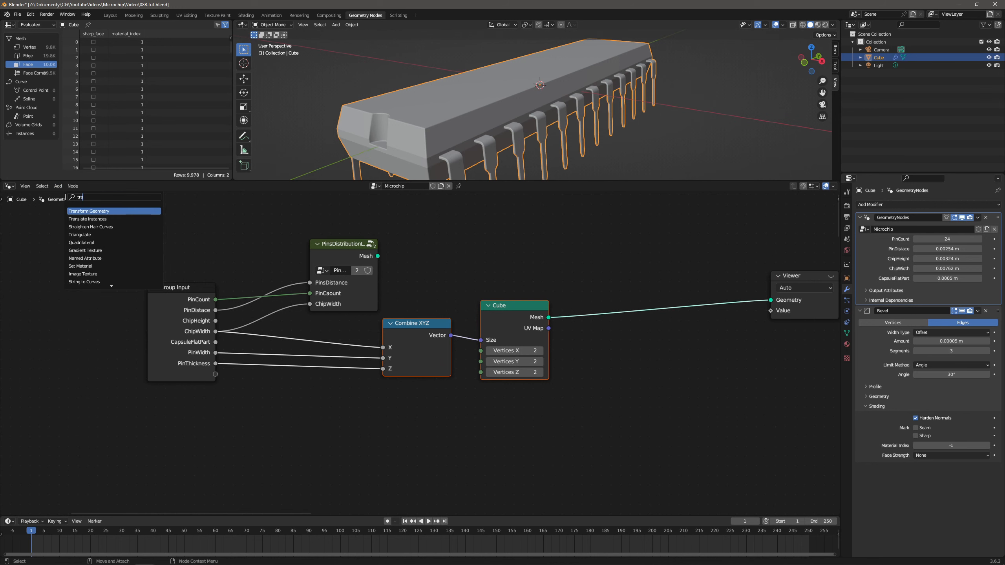
key(Return)
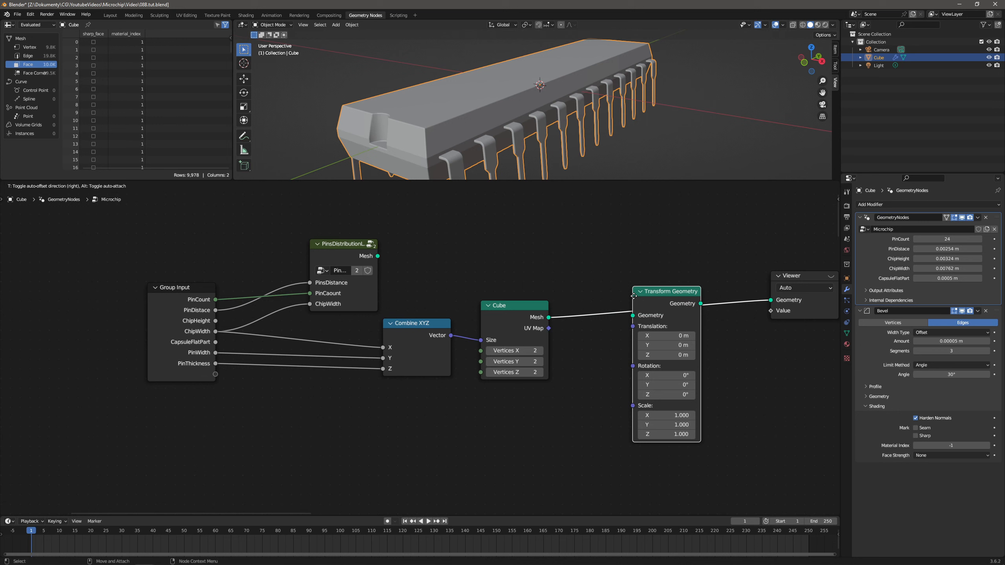
click(632, 332)
Add a Combine XYZ node feeding Transform Geometry's Translation and place it below the Cube
drag(635, 330, 539, 417)
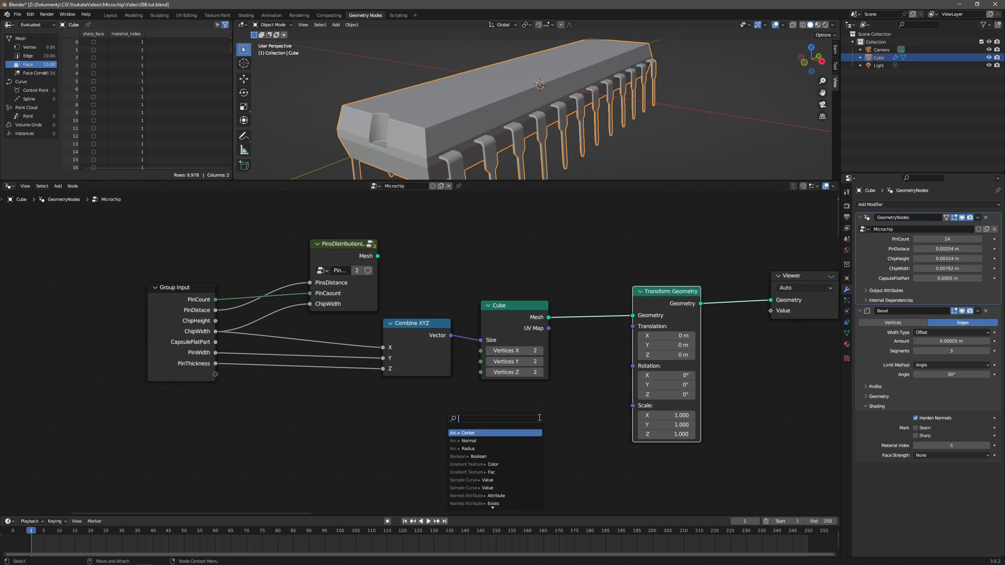
text(combin)
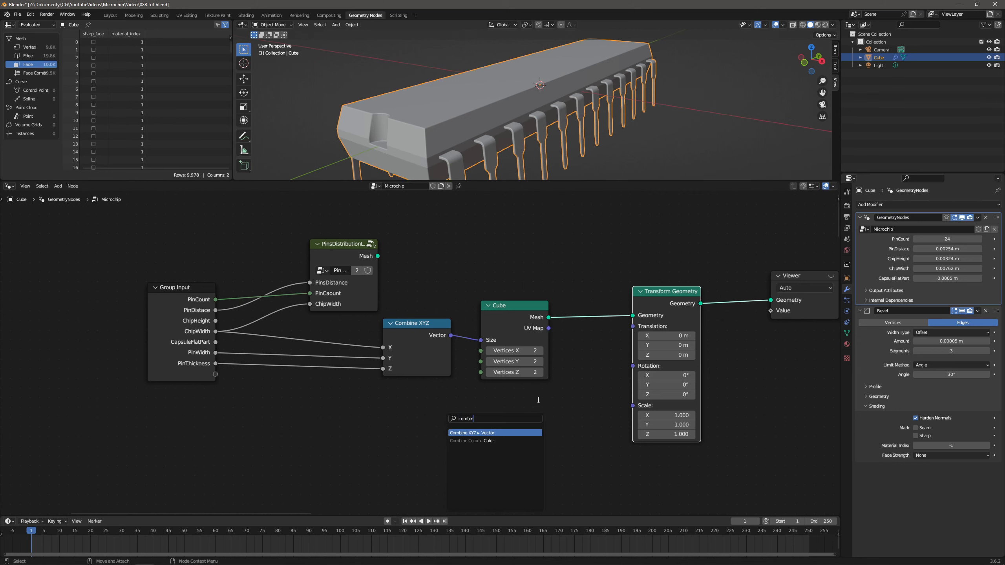
key(Return)
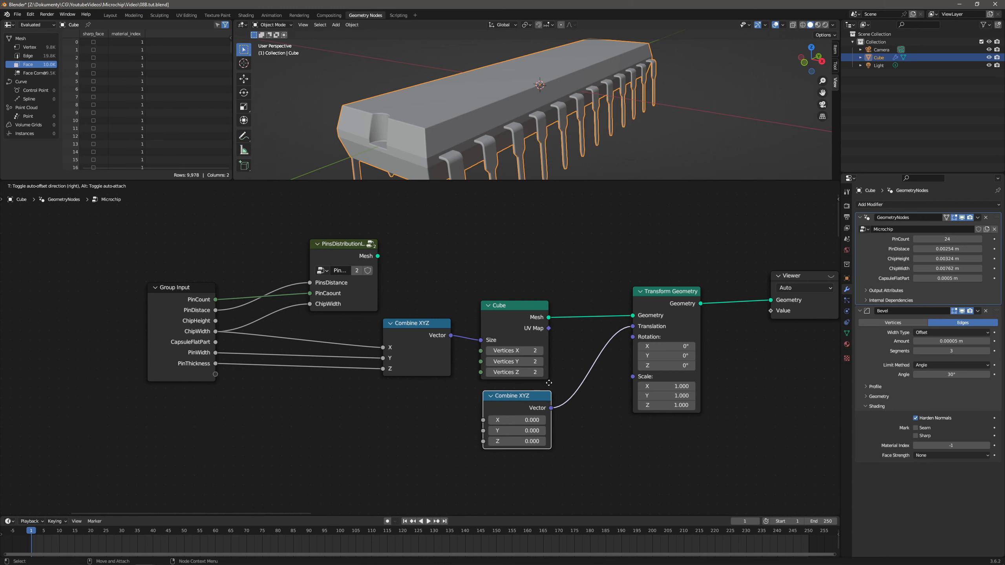
click(549, 383)
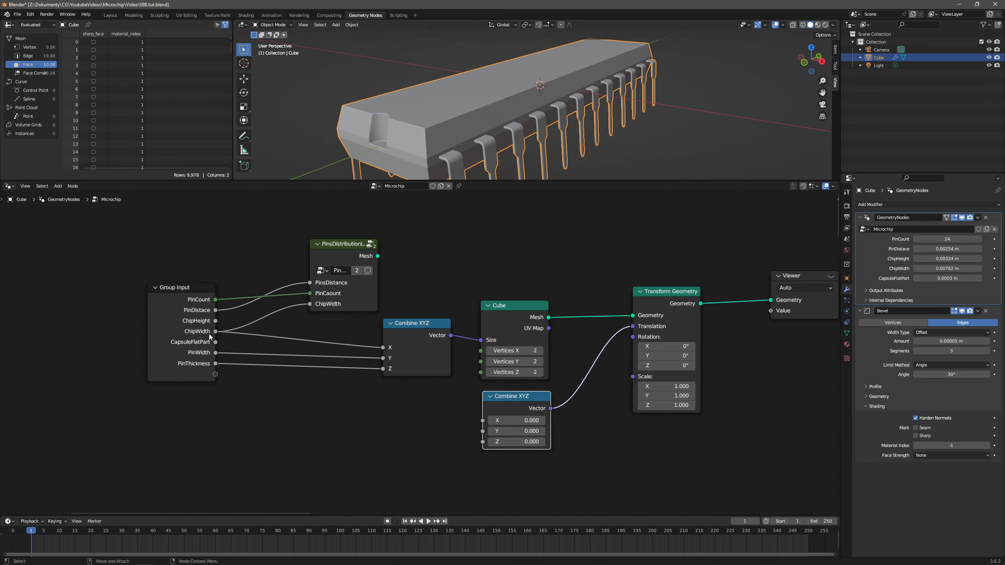
Add a Multiply node fed by ChipWidth and connect its output to the X of the translation's Combine XYZ
drag(216, 332, 302, 415)
text(multiu)
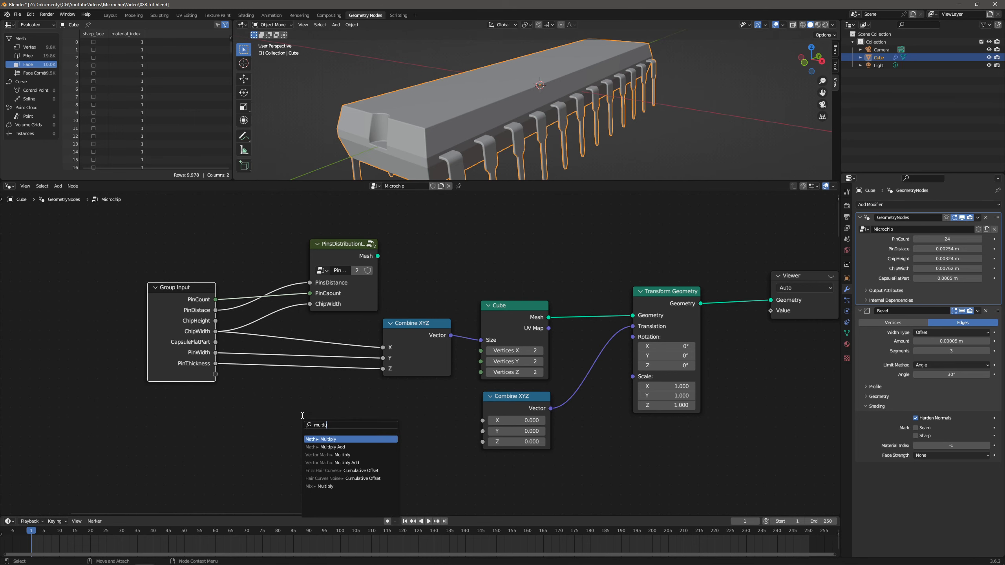
key(Return)
click(336, 399)
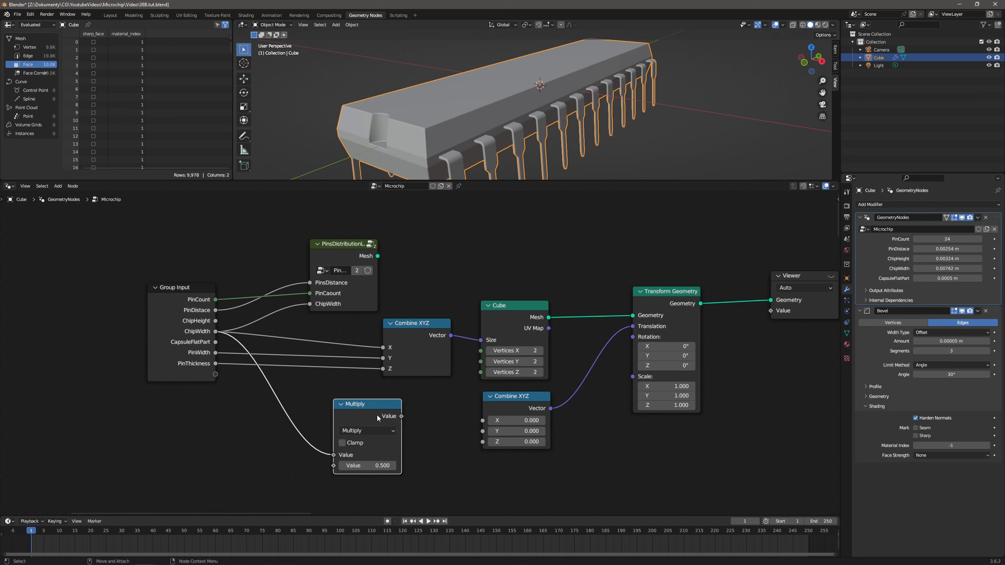
drag(402, 417, 489, 417)
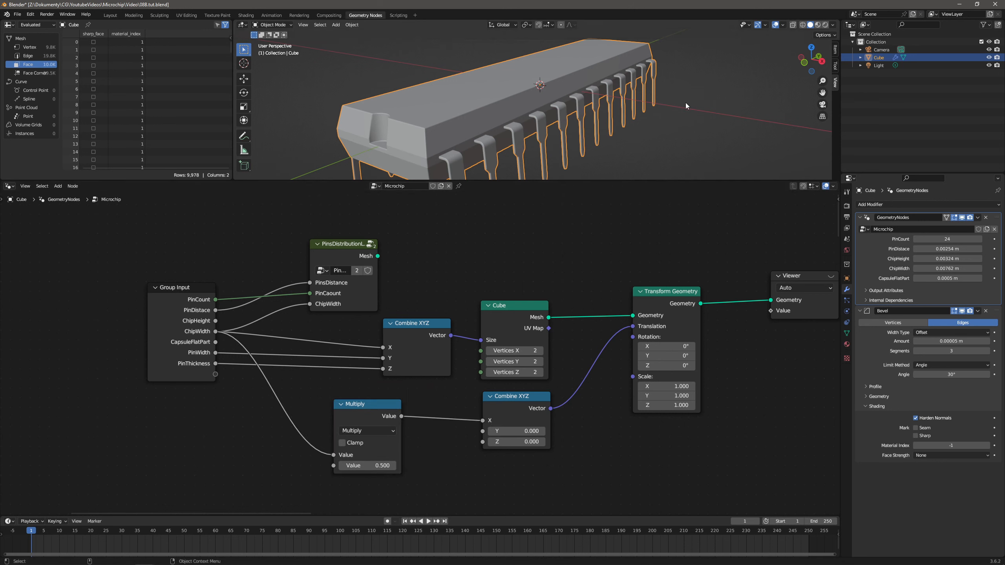
Preview the translated cube and set the Multiply node's factor to -0.5
click(833, 276)
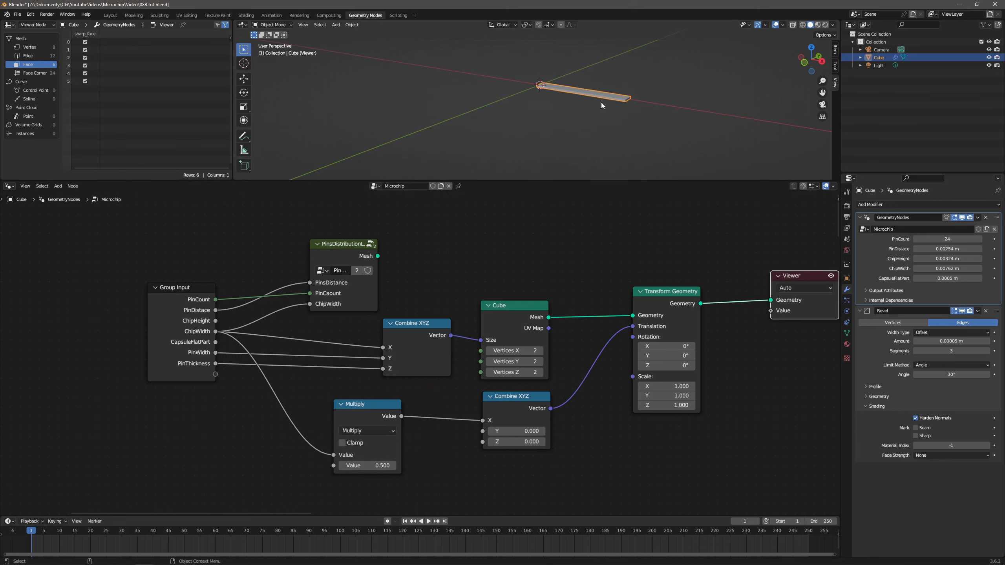
click(375, 464)
key(Home)
text(-)
key(Return)
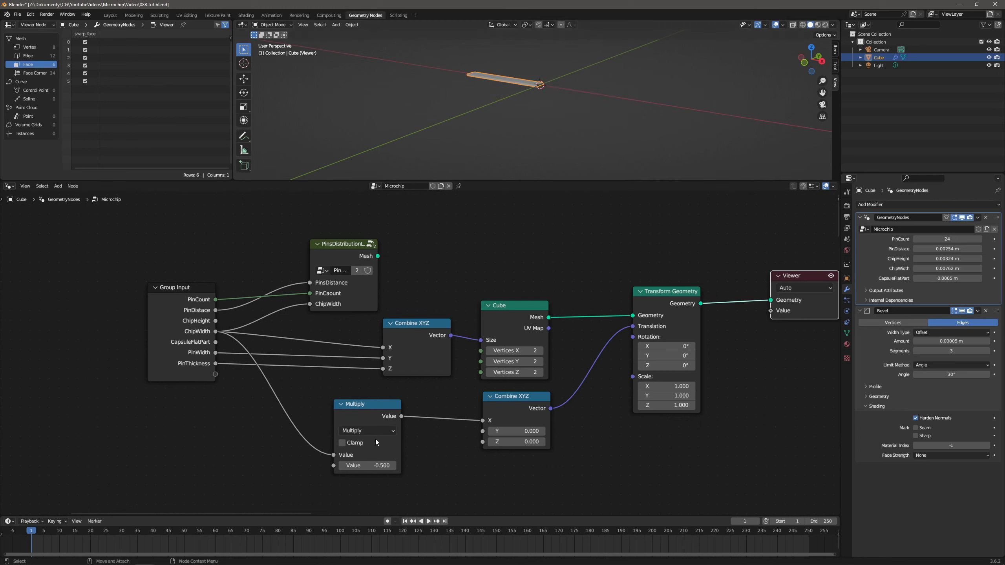
Nudge the PinsDistribution node upward and shift the Viewer farther from Transform Geometry to make room between them
click(831, 277)
middle_drag(474, 268, 234, 309)
drag(100, 288, 119, 269)
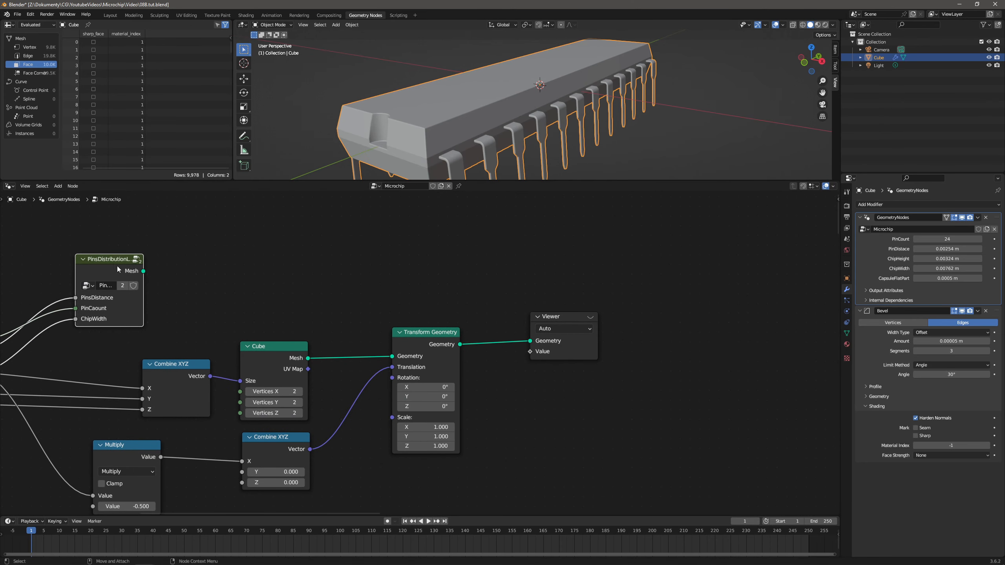
click(537, 316)
drag(537, 317, 662, 319)
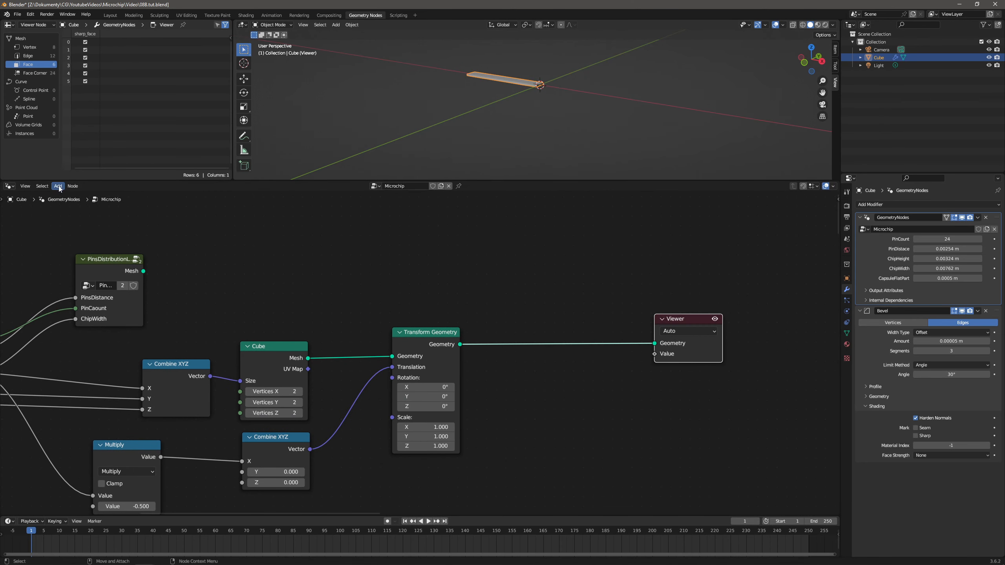
Insert an Instance on Points node between Transform Geometry and the Viewer
key(shift+a)
text(ins)
key(Down)
key(Down)
key(Down)
key(Down)
key(Down)
key(Return)
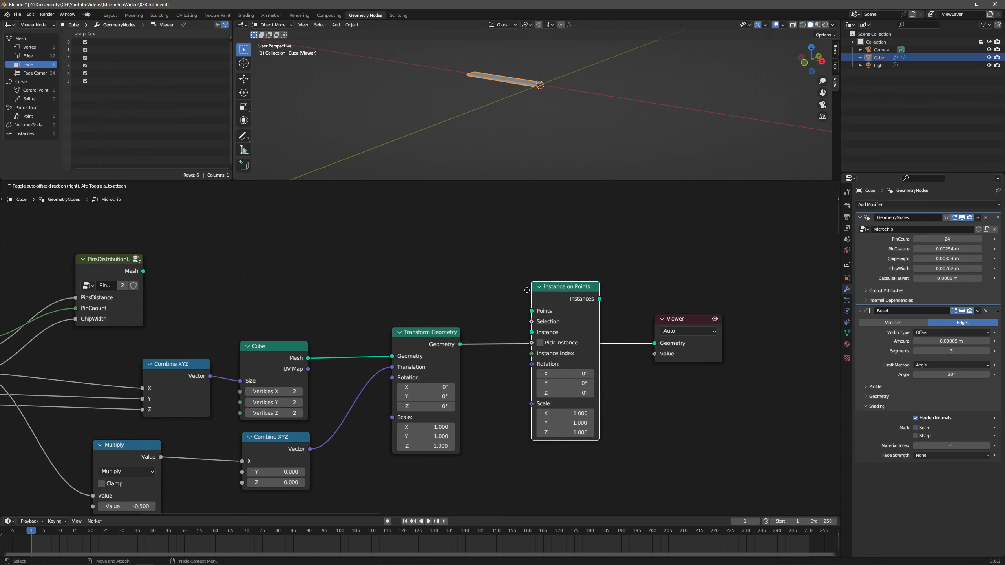
click(519, 305)
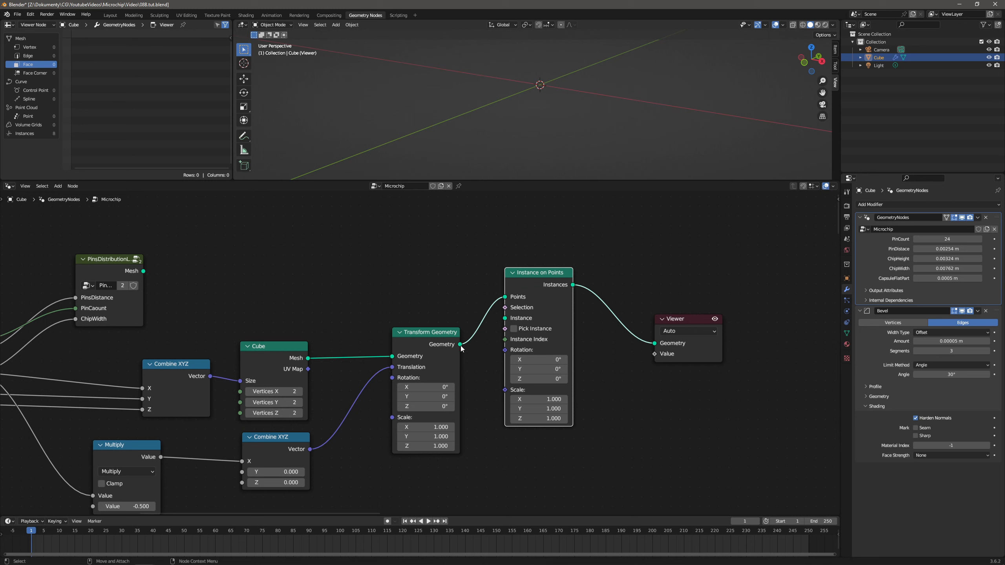
Rewire Transform Geometry to the Instance input of Instance on Points and feed its Points from the PinsDistribution mesh
ctrl+right_drag(479, 302, 489, 325)
drag(461, 343, 505, 318)
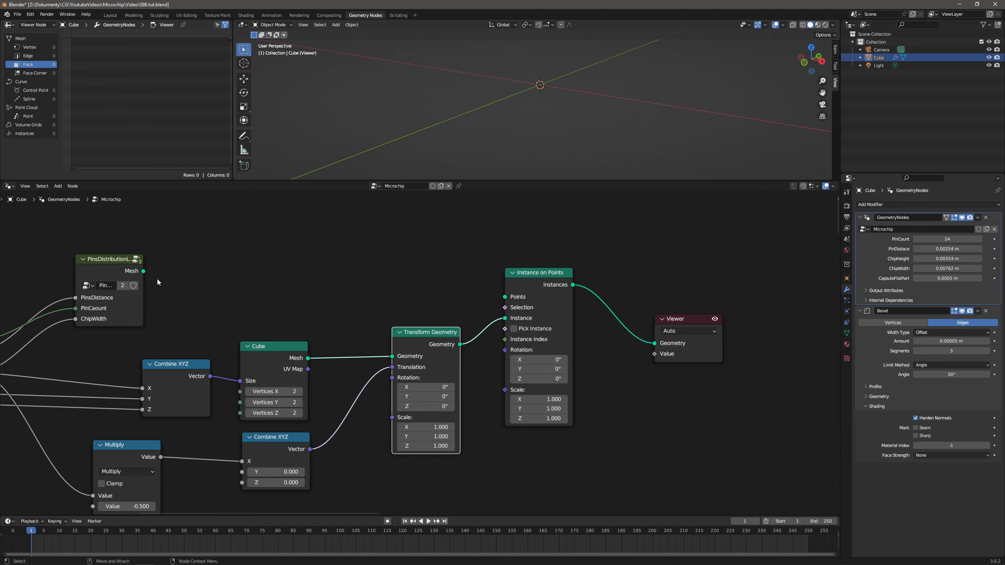
drag(143, 271, 502, 300)
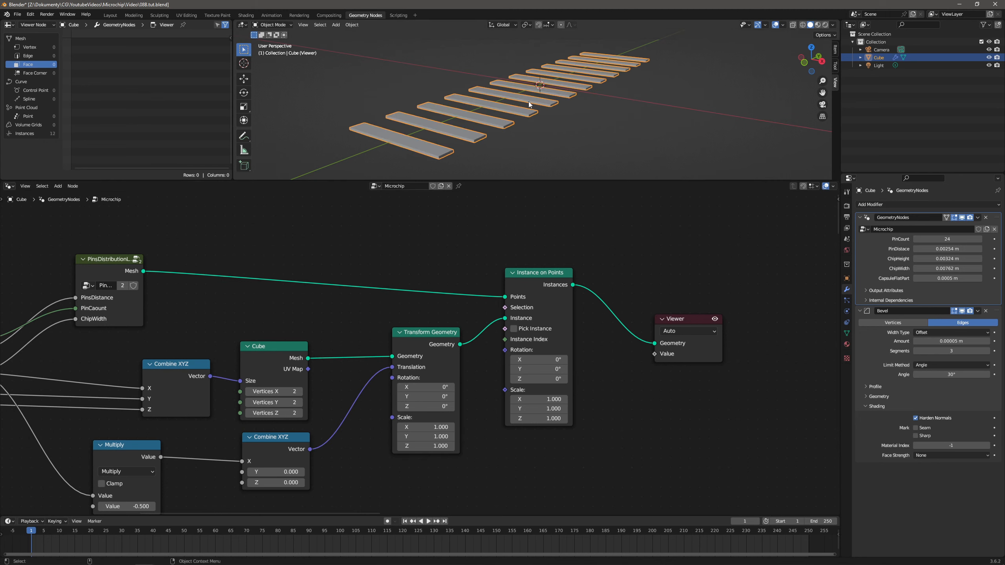
Move the Mesh Boolean node upward inside the Capsule frame
scroll(509, 264, down, 3)
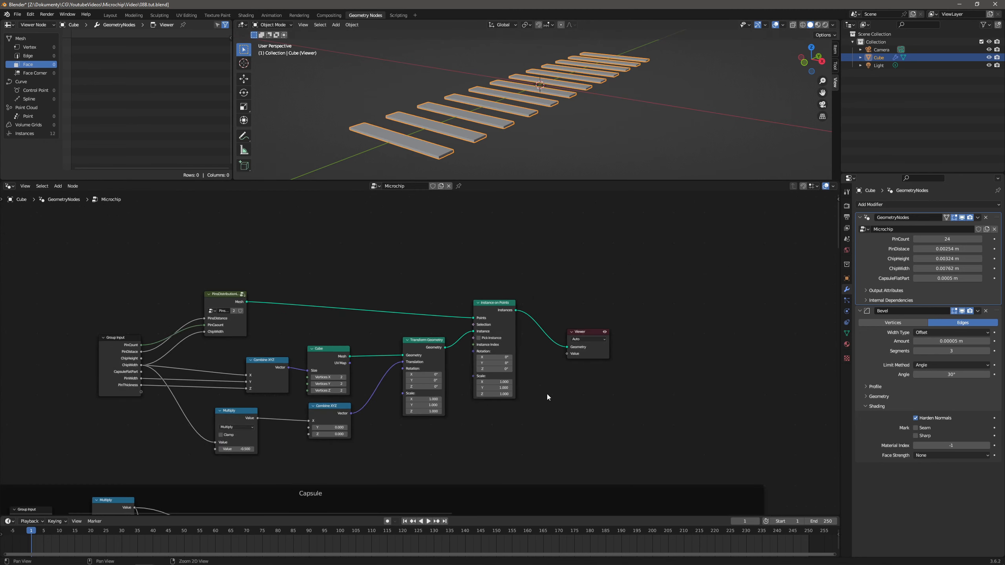
middle_drag(548, 397, 512, 301)
drag(517, 508, 554, 415)
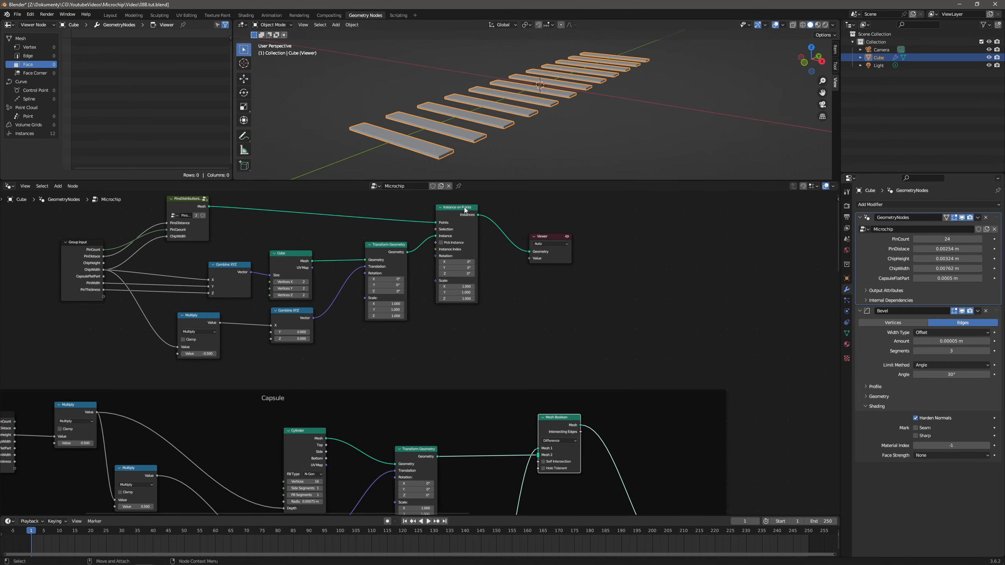
Connect the Instances output of Instance on Points to Mesh 2 of the capsule's Mesh Boolean and turn off the Viewer preview
drag(480, 215, 538, 462)
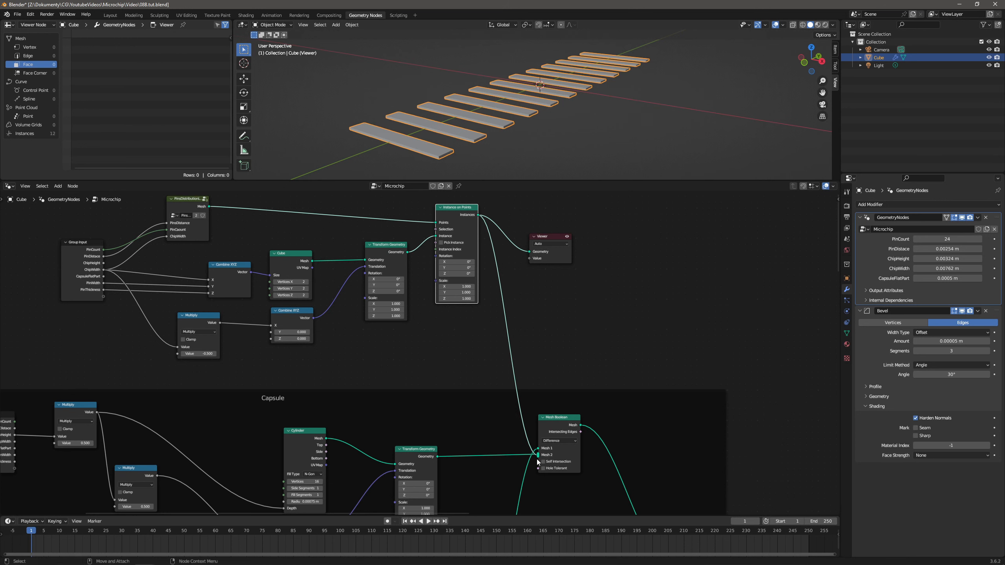
click(546, 236)
click(567, 236)
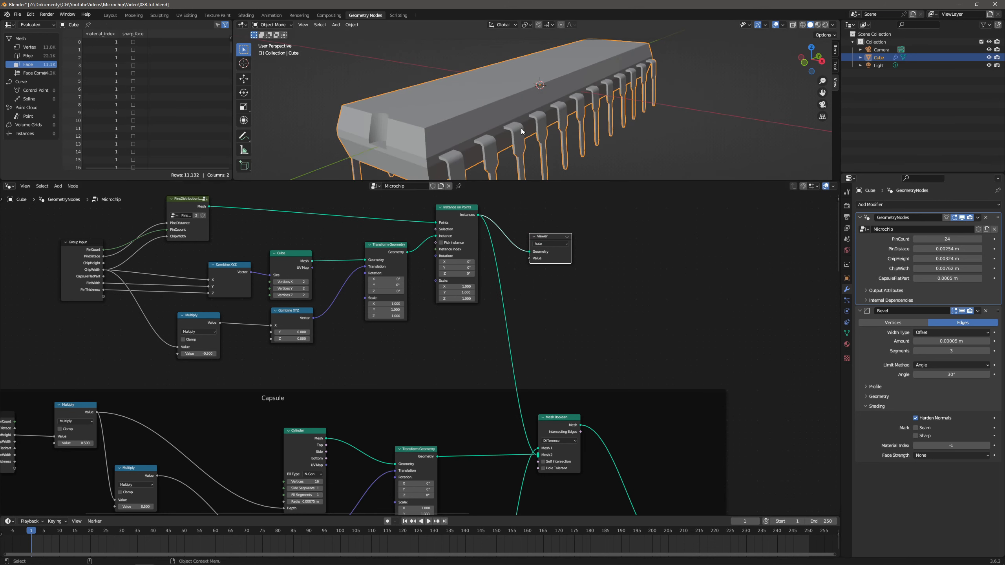
Disable Clamp Overlap in the Bevel modifier's geometry settings and collapse those settings again
scroll(446, 154, up, 1)
scroll(458, 125, up, 2)
shift+middle_drag(438, 151, 477, 116)
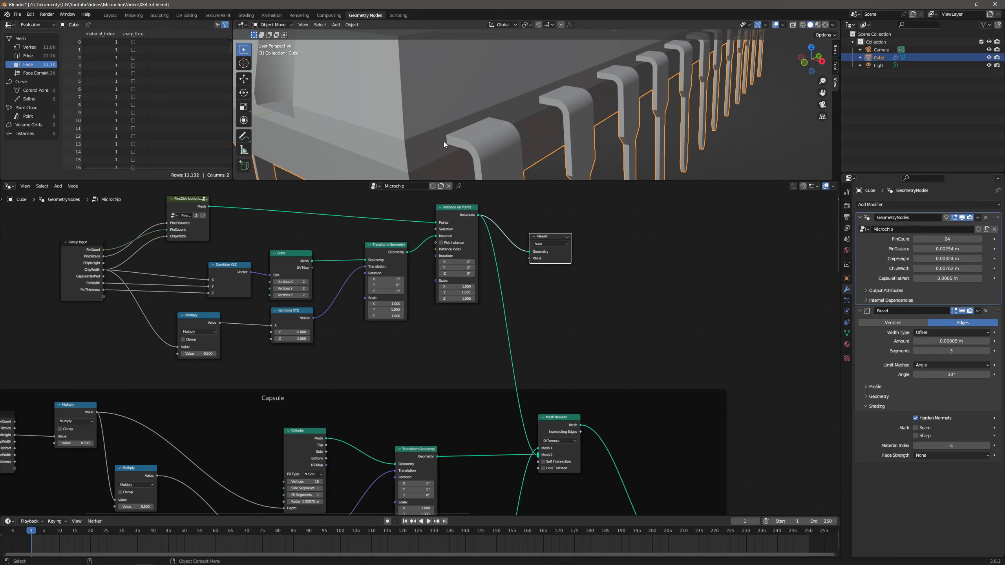
click(869, 399)
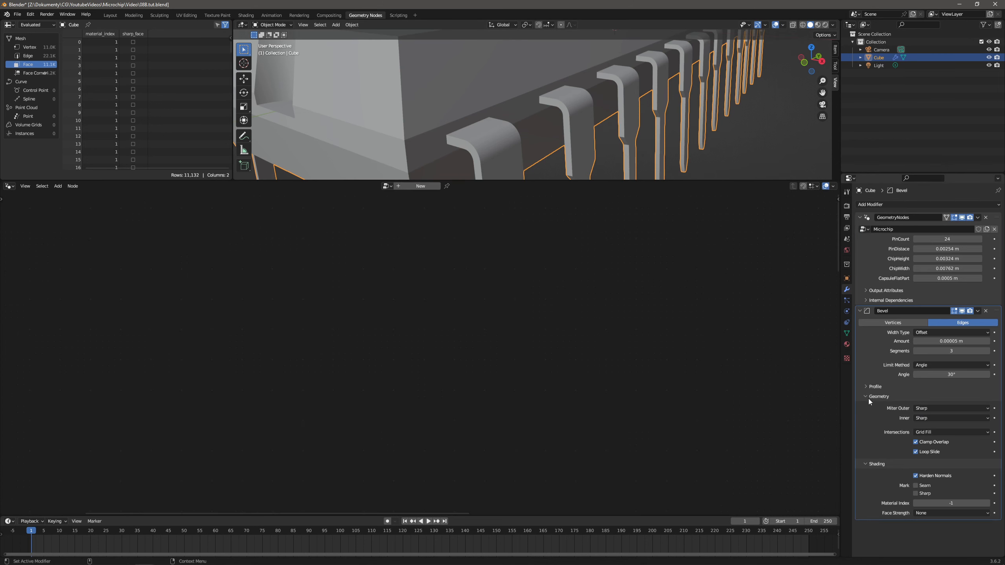
click(915, 441)
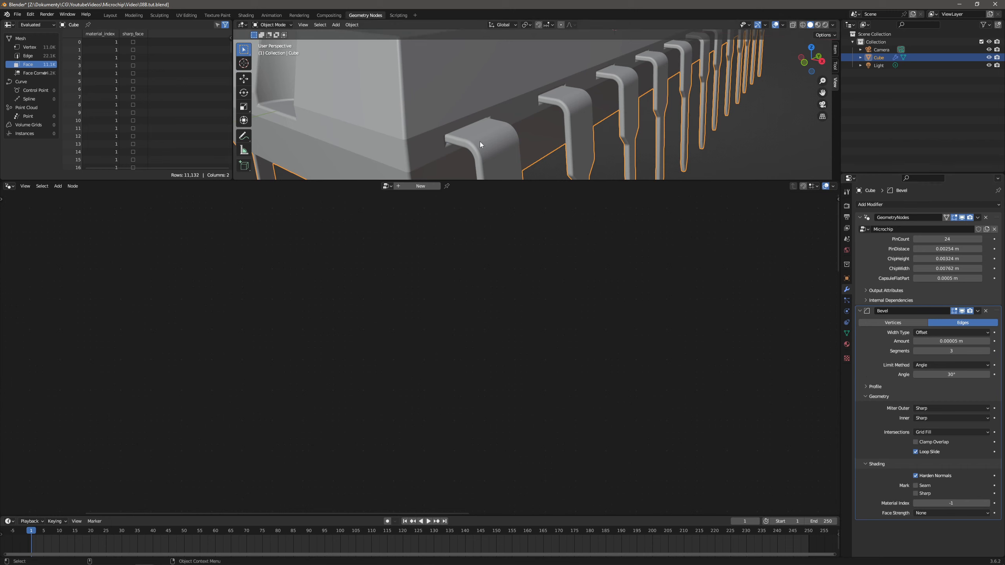
click(865, 396)
Insert a Vector Math node in Add mode between the upper Combine XYZ and Cube, and shift Combine XYZ slightly to fit
middle_drag(495, 102, 494, 128)
scroll(496, 127, up, 1)
alt+drag(496, 127, 525, 139)
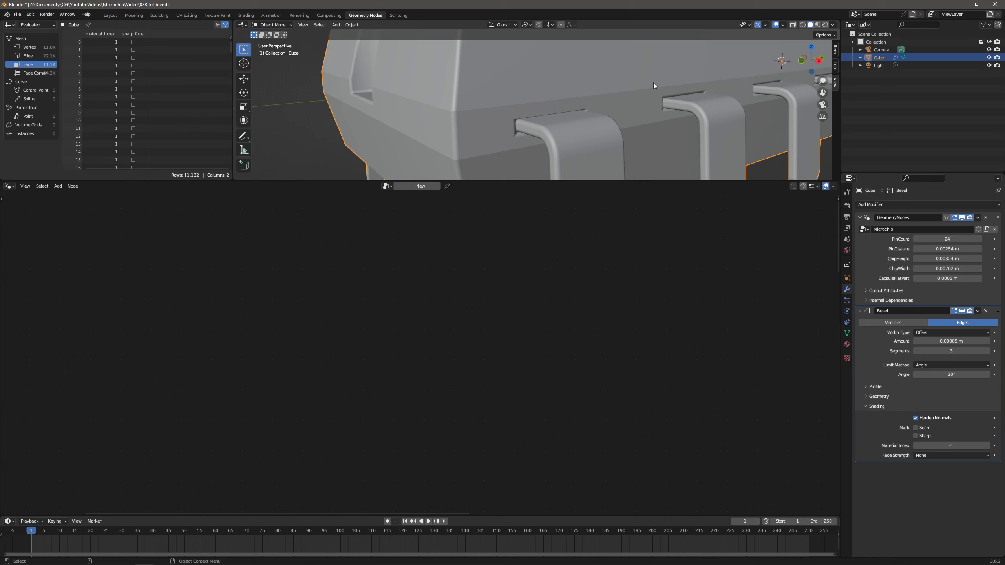
click(867, 251)
drag(412, 293, 363, 290)
click(58, 186)
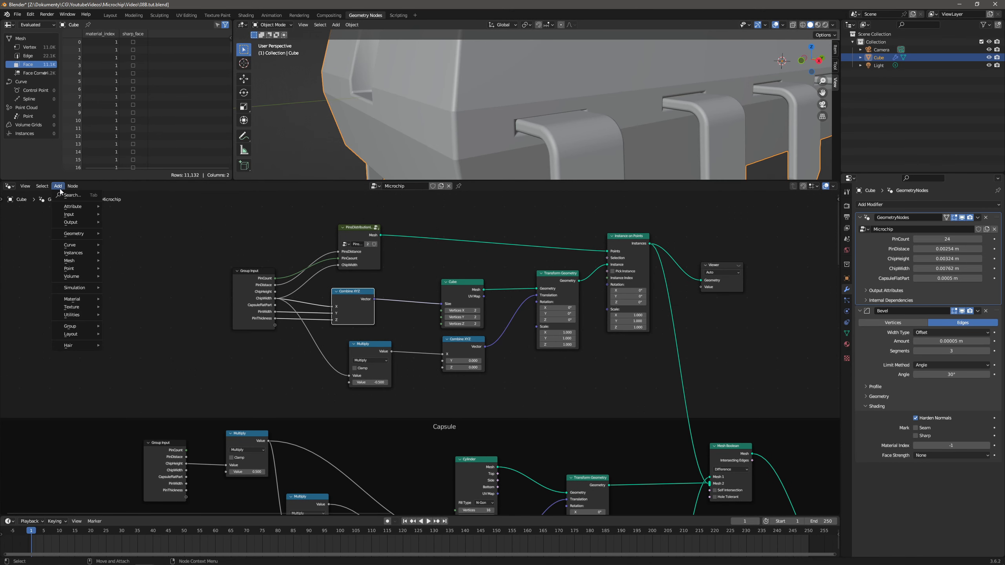
click(63, 195)
text(vector)
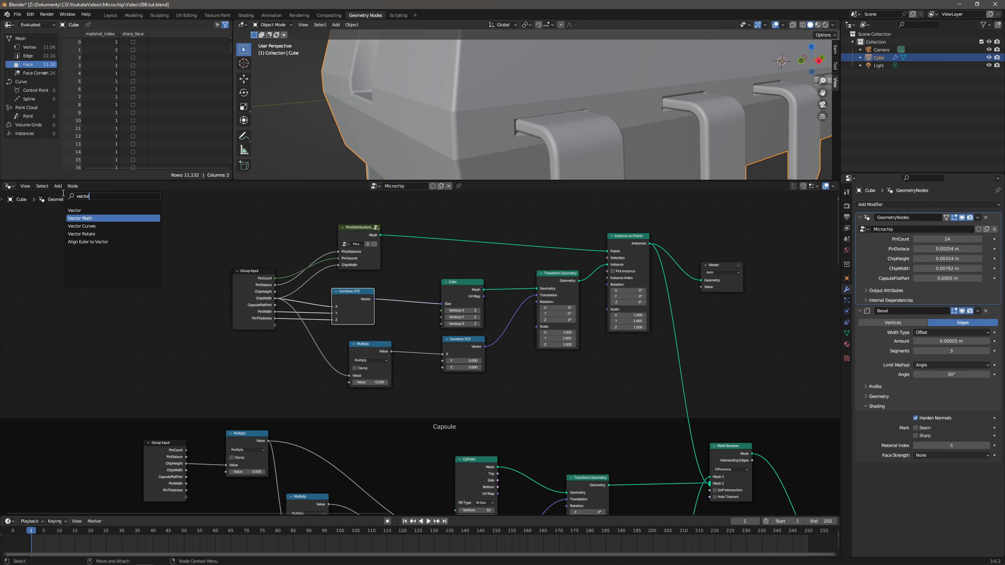
click(83, 219)
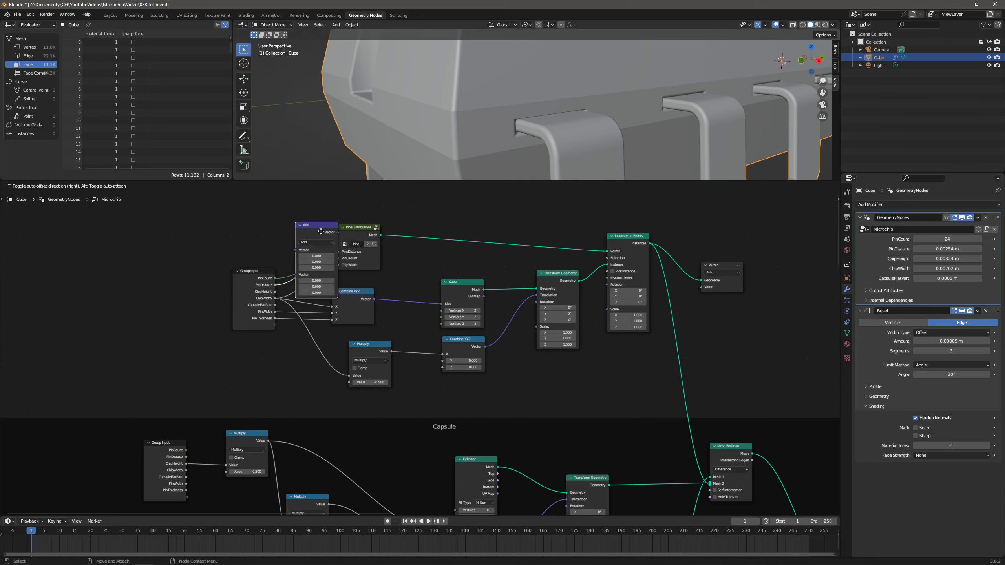
click(422, 276)
drag(348, 293, 353, 287)
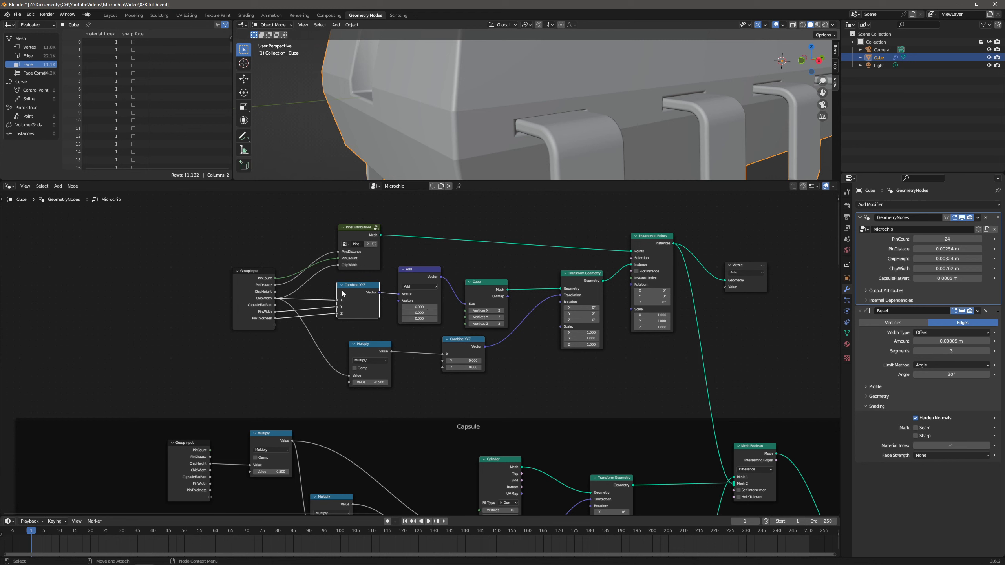
drag(367, 289, 367, 290)
Set all three components of the Add node's second vector to 0.000025
click(426, 306)
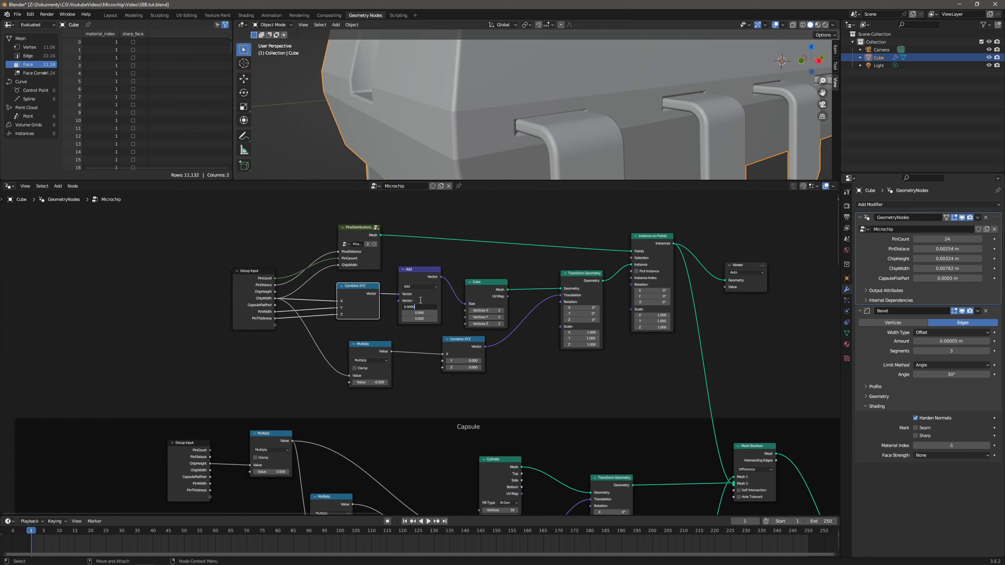
text(0.000025)
key(Return)
click(422, 307)
key(ctrl+c)
click(421, 312)
key(ctrl+v)
key(Return)
click(421, 318)
key(ctrl+v)
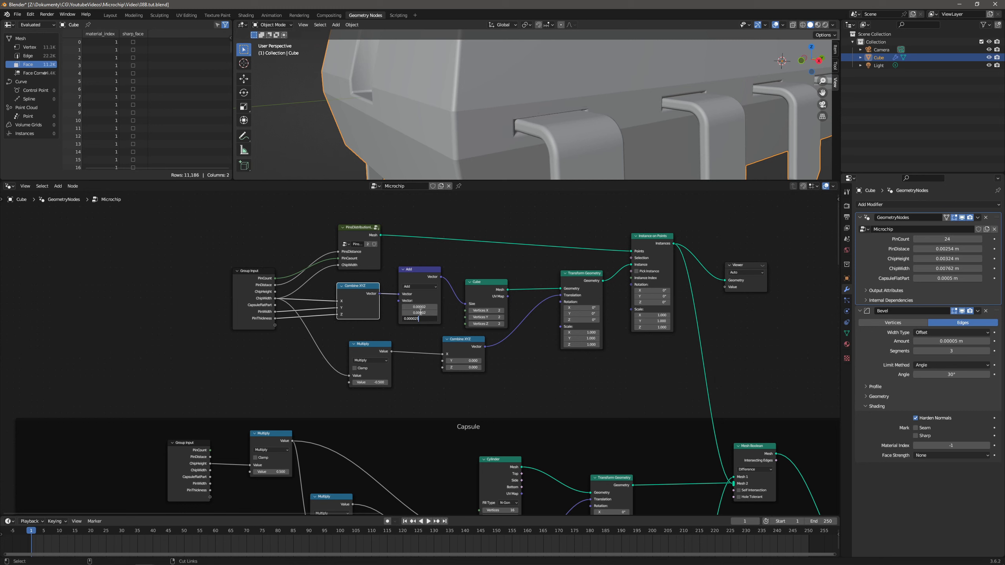
key(Return)
Set the X component of the Add node's second vector to 0.001
middle_drag(535, 118, 631, 126)
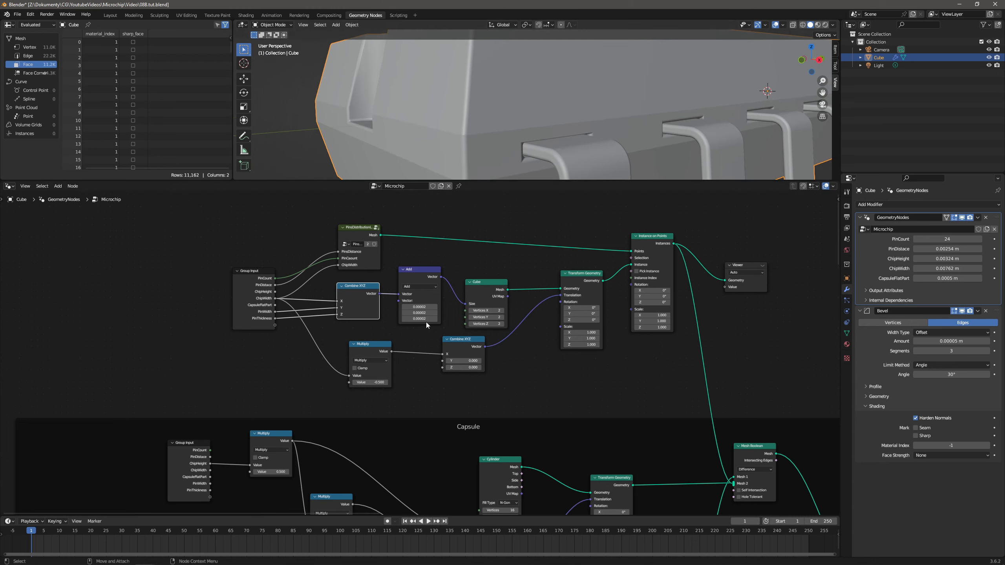
mouse_move(419, 307)
mouse_down()
mouse_move(400, 307)
mouse_move(435, 305)
mouse_up()
click(432, 306)
text(0.001)
key(Return)
Check the pin cutouts around the chip body and delete the Viewer node attached to Instance on Points
middle_drag(507, 84, 486, 123)
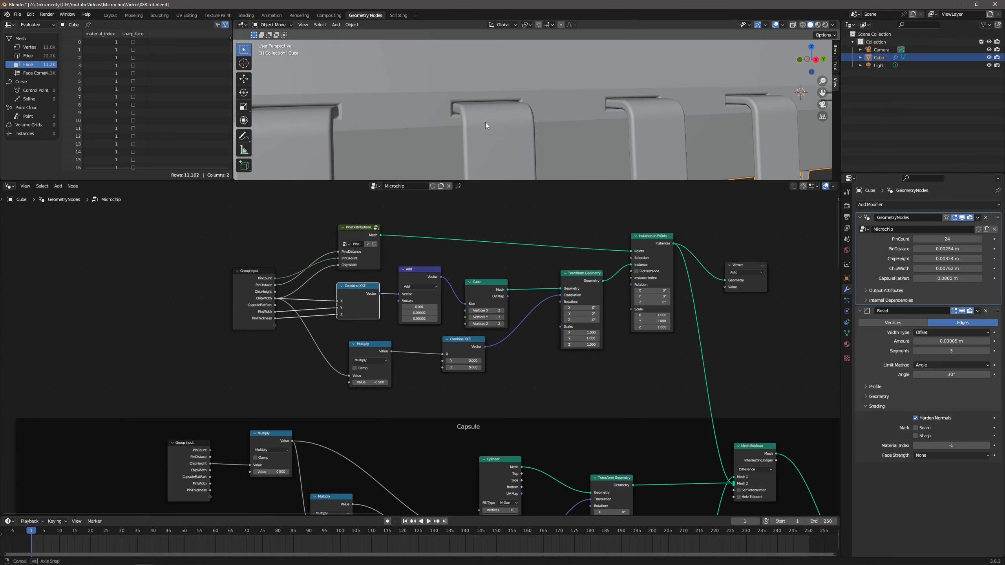
middle_drag(406, 137, 490, 123)
scroll(473, 126, down, 8)
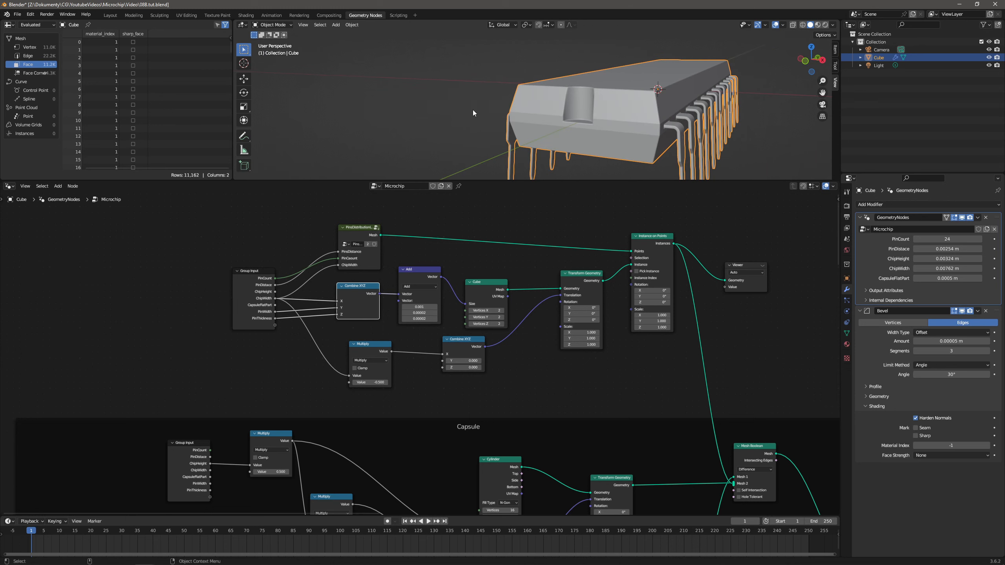
middle_drag(597, 118, 592, 111)
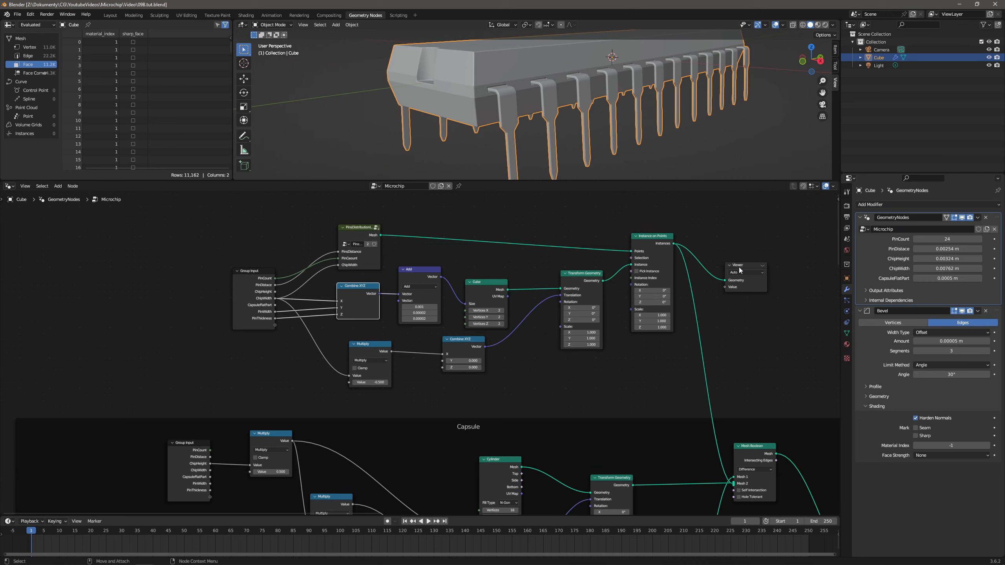
click(739, 271)
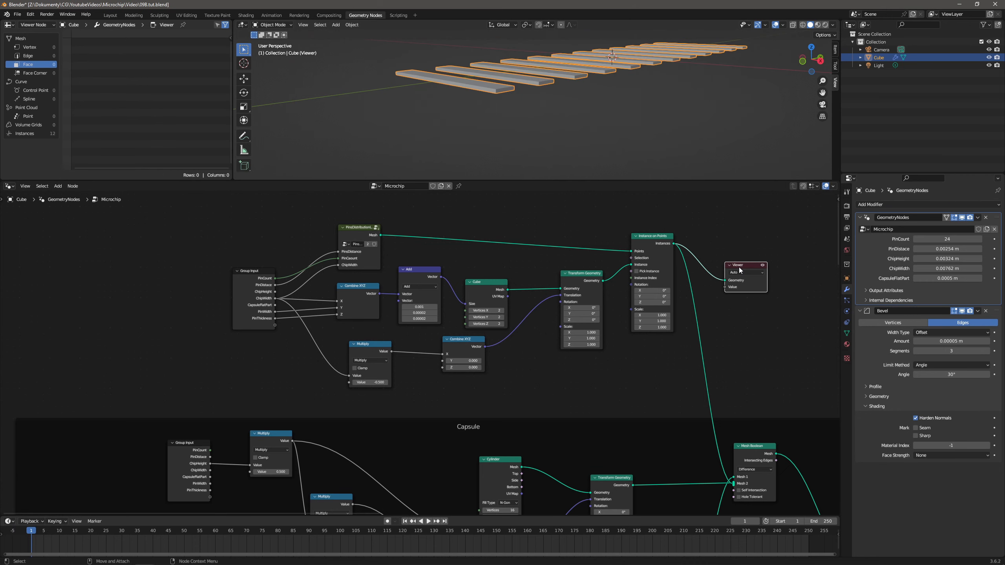
key(x)
Frame all nodes of the pin cutout branch above the Capsule frame and label the frame PinsCutout
drag(206, 210, 709, 405)
click(838, 199)
drag(817, 202, 784, 202)
click(837, 264)
click(745, 318)
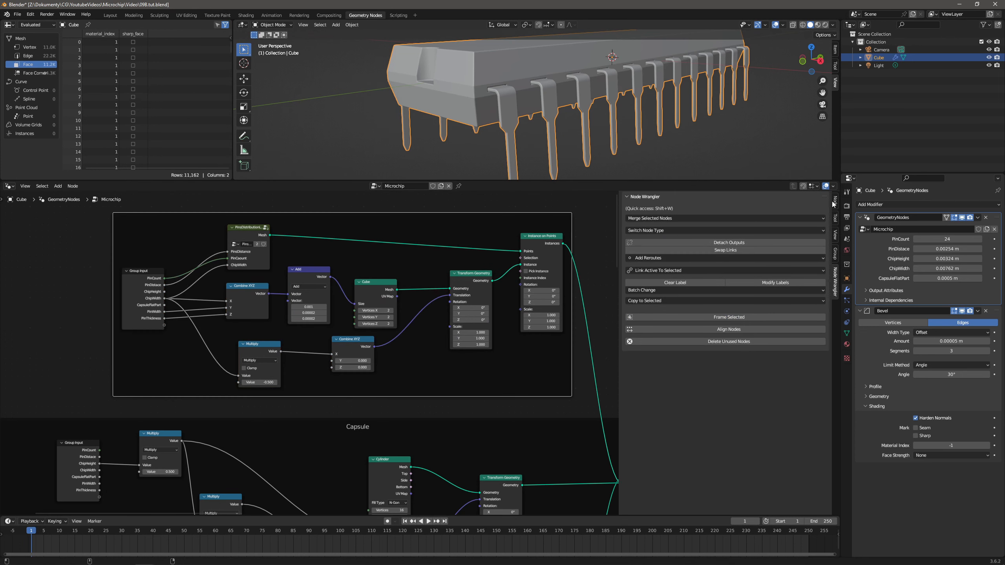
click(835, 201)
click(718, 234)
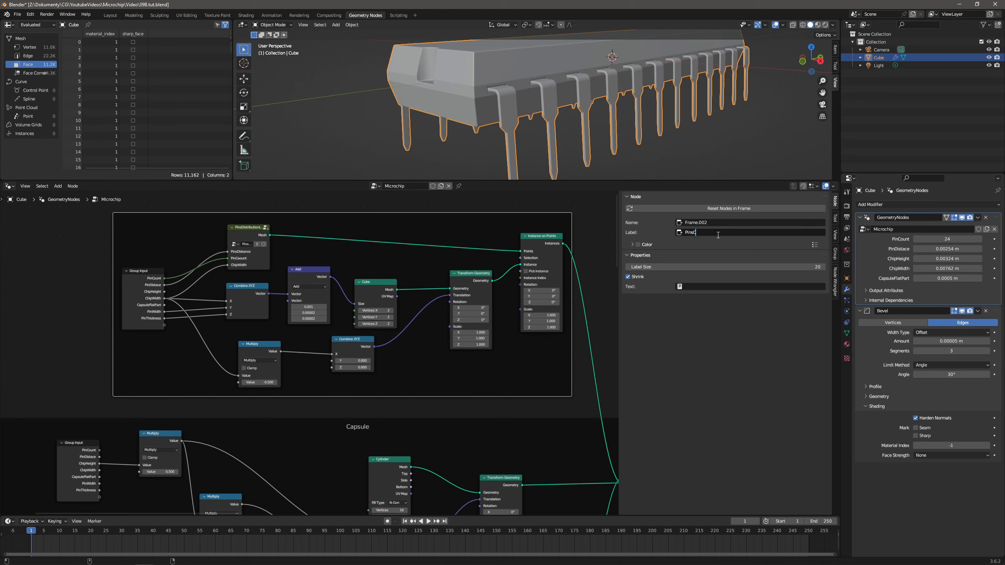
text(PinsCutout)
key(Return)
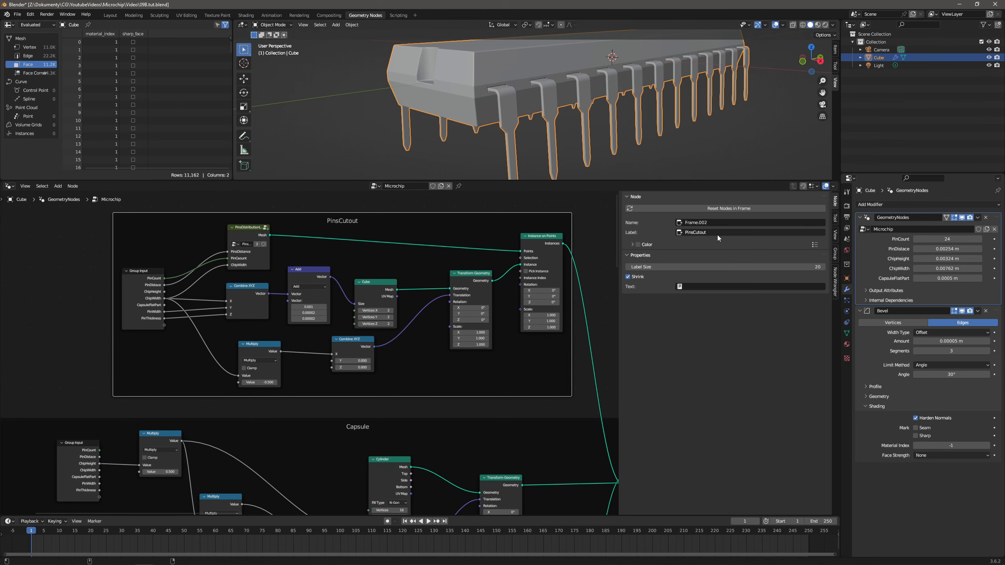
Move the PinsDistribution and Group Input nodes of the pin instancing branch closer to its Instance on Points node
scroll(385, 323, down, 4)
middle_drag(385, 323, 360, 275)
scroll(360, 277, down, 5)
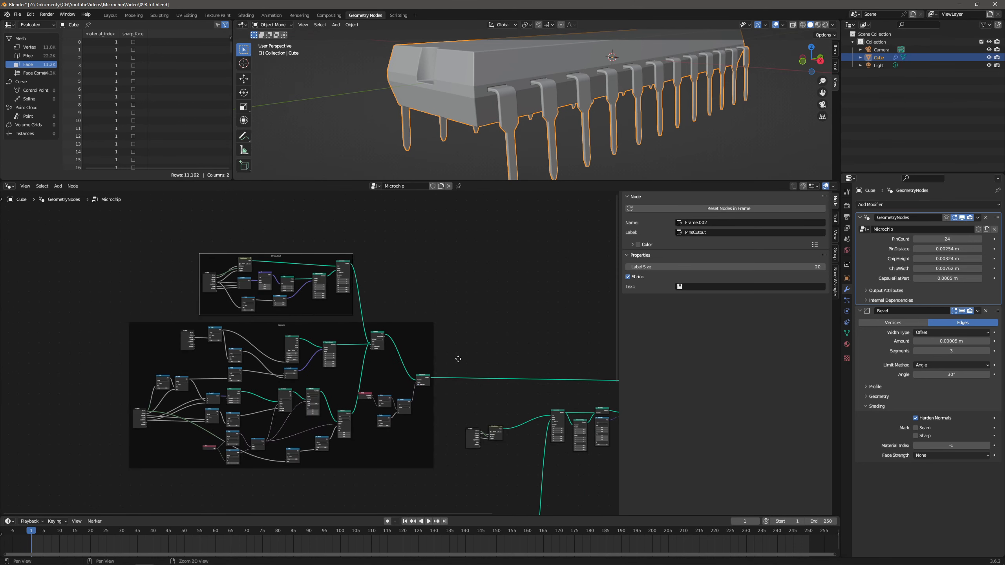
middle_drag(458, 357, 269, 266)
scroll(379, 318, up, 5)
middle_drag(380, 317, 253, 327)
scroll(254, 327, up, 5)
drag(174, 311, 208, 320)
click(115, 347)
click(116, 347)
drag(73, 352, 167, 323)
Frame the pin instancing nodes from Group Input to Realize Instances and label the frame PinsDistribution
drag(102, 280, 512, 436)
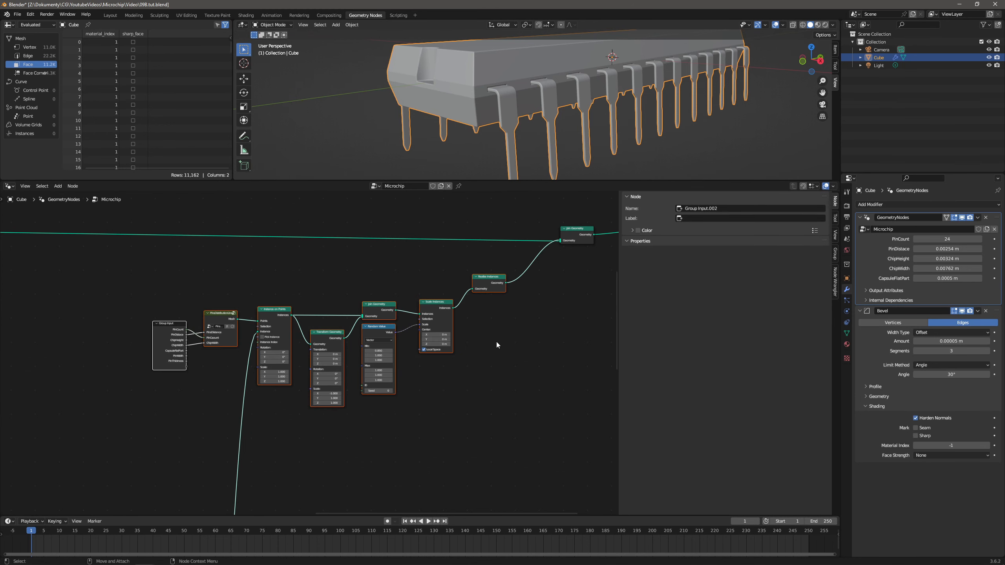
click(834, 281)
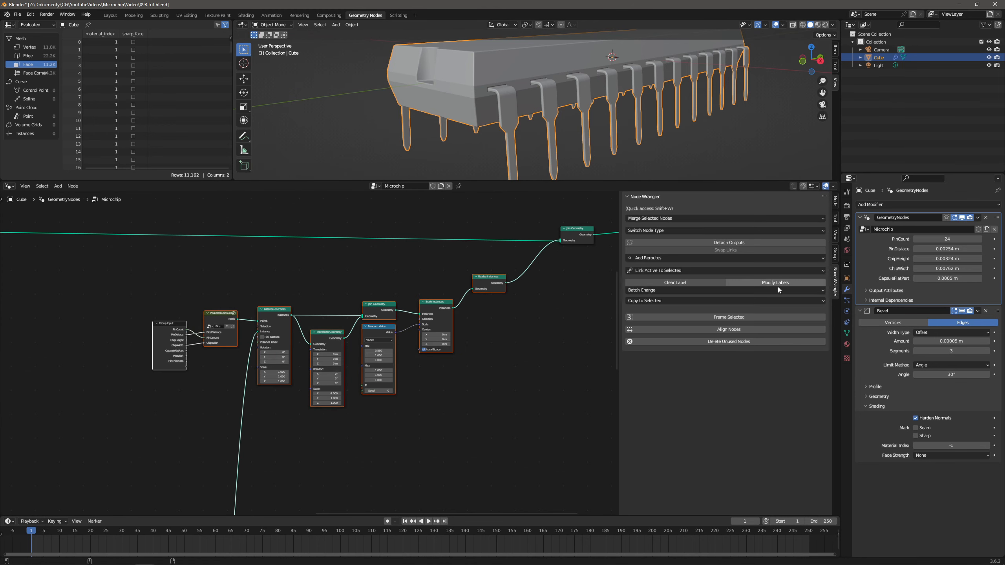
click(749, 317)
click(836, 201)
click(741, 232)
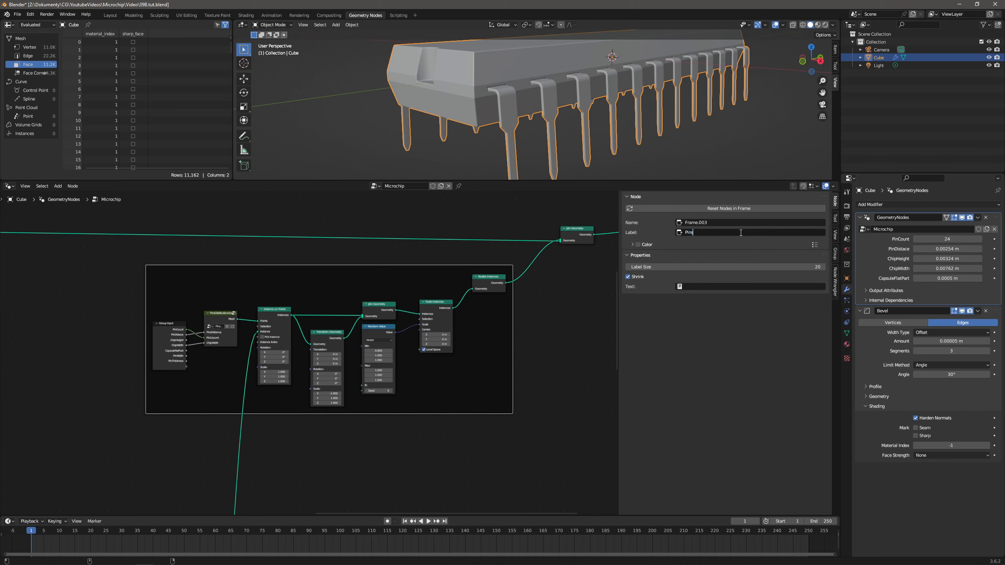
text(PinsDistribution)
key(Return)
Expose the material of the Pin frame's Set Material node as a new group input through that frame's Group Input
scroll(242, 384, down, 3)
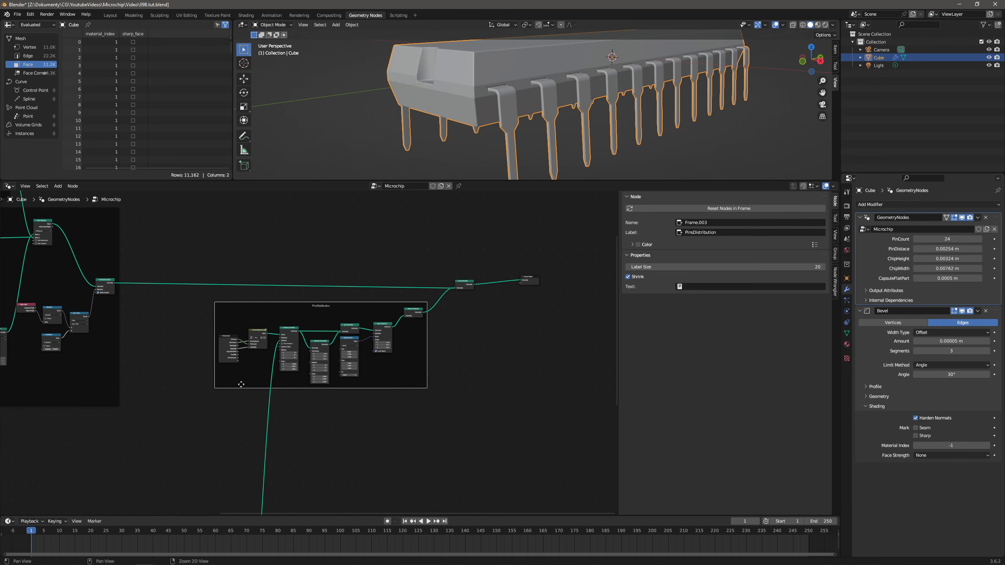
alt+middle_drag(241, 385, 395, 302)
alt+right_drag(358, 391, 315, 392)
alt+middle_drag(326, 446, 366, 289)
alt+right_drag(322, 359, 446, 359)
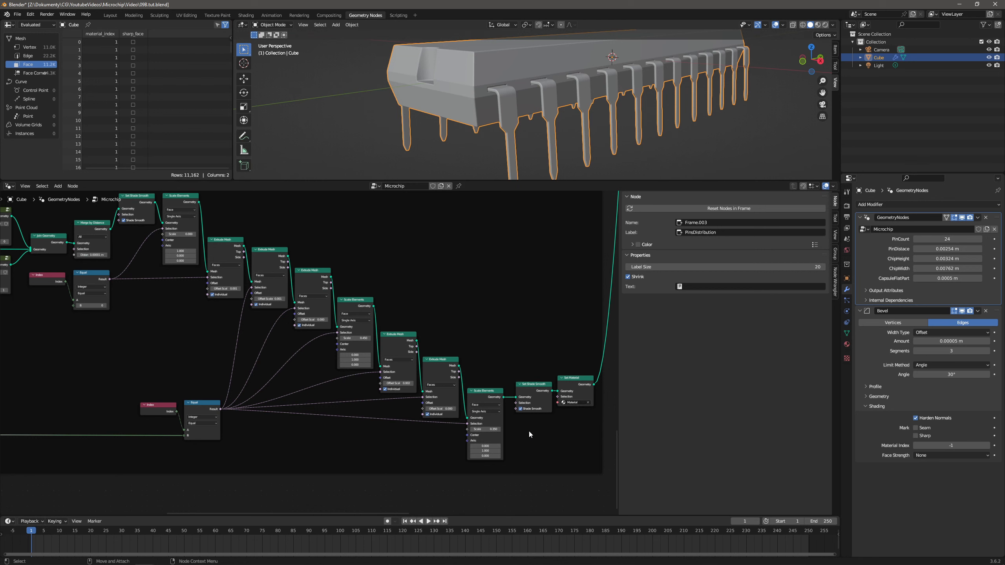
drag(563, 403, 26, 453)
Move the Pin frame's Set Material node down below the extrusion chain and shift its Group Input node up slightly
scroll(217, 428, down, 4)
middle_drag(585, 403, 389, 370)
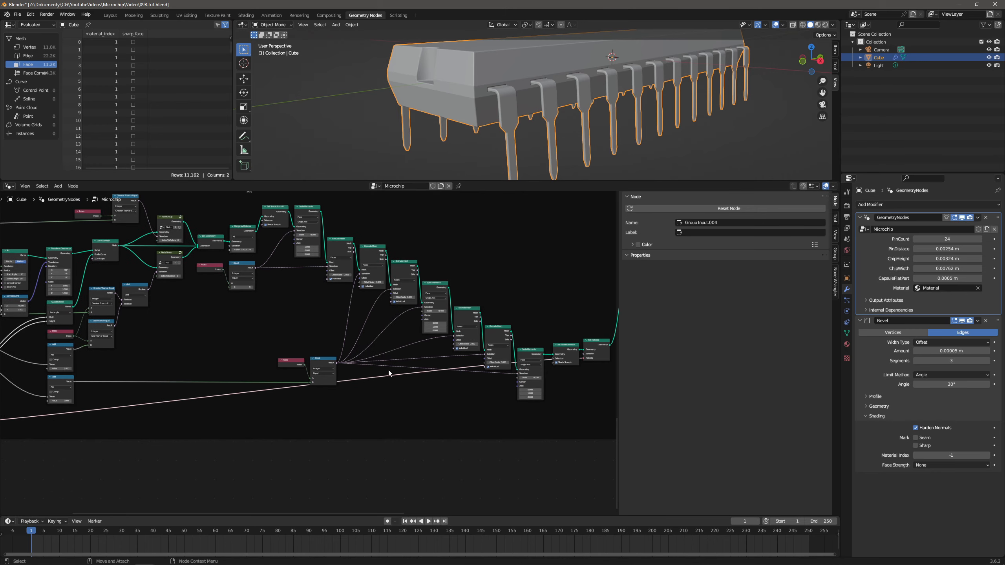
drag(599, 342, 597, 392)
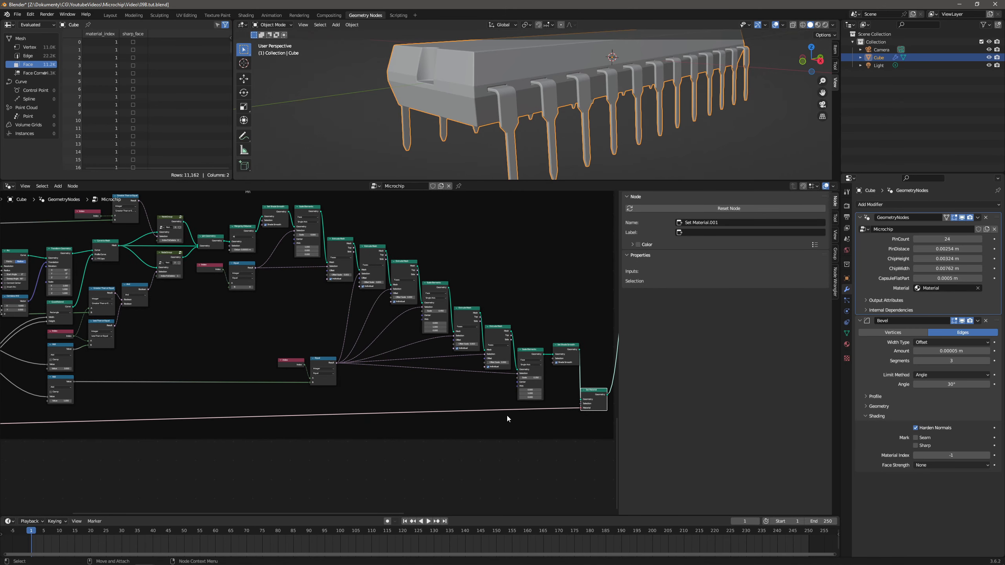
middle_drag(27, 400, 238, 394)
drag(120, 393, 123, 379)
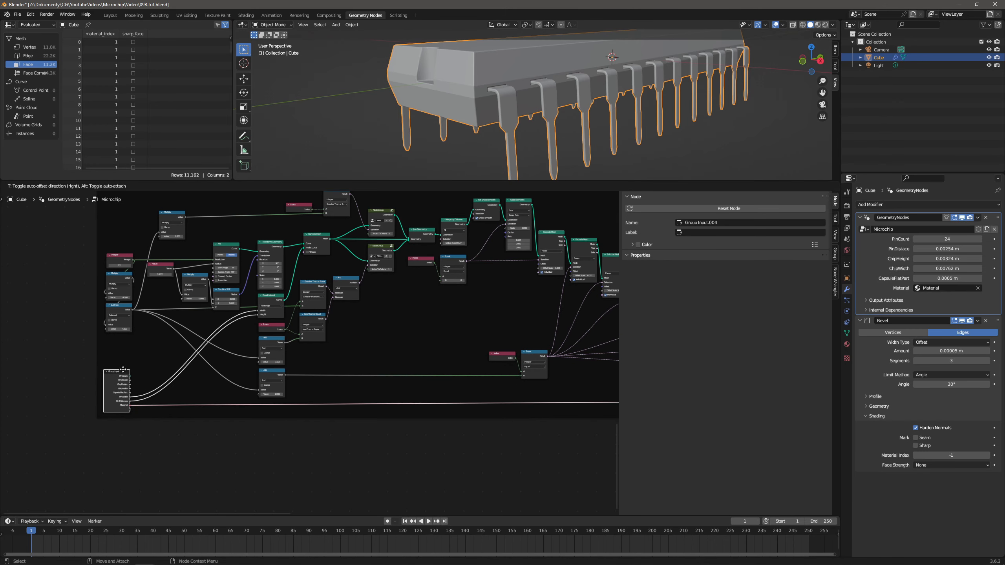
Rename the group's Material input to Material_Pins
middle_drag(589, 294, 392, 313)
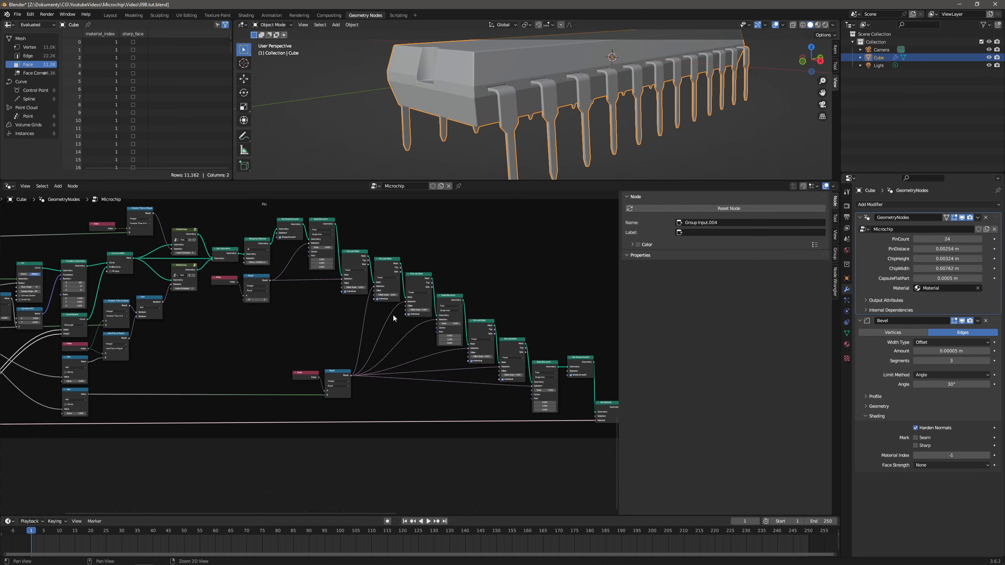
click(836, 253)
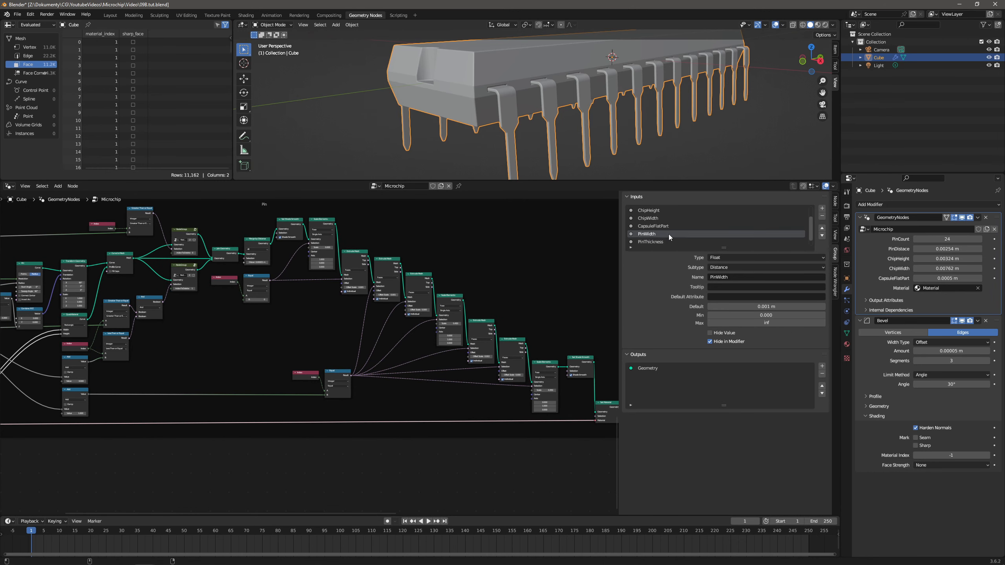
scroll(669, 236, down, 1)
click(657, 241)
click(743, 267)
click(745, 268)
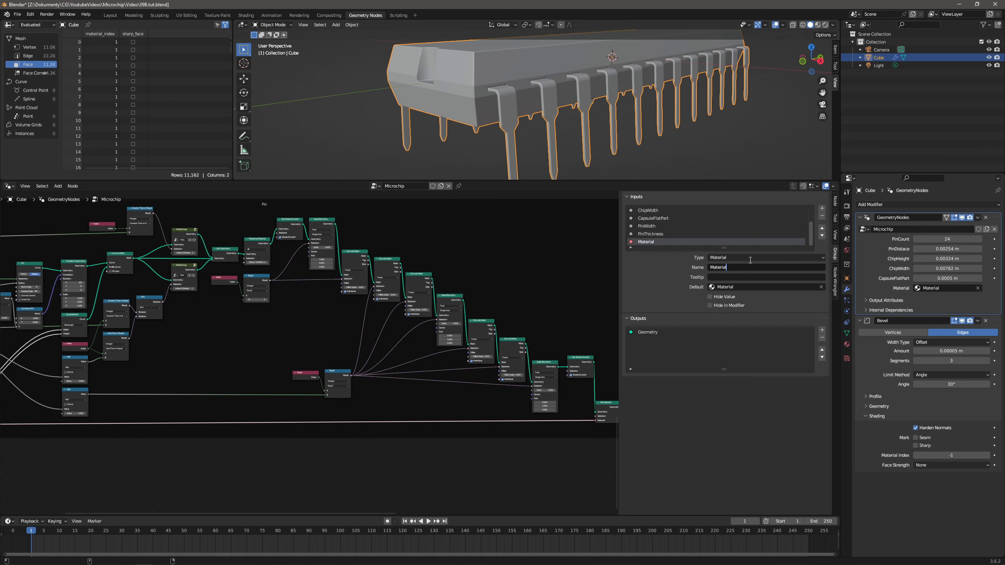
text(_Pins)
key(Return)
Add a Set Material node above Set Shade Smooth at the end of the Capsule frame
scroll(349, 323, down, 5)
alt+middle_drag(349, 323, 409, 446)
alt+right_drag(386, 308, 381, 289)
alt+middle_drag(382, 289, 314, 332)
alt+right_drag(314, 332, 442, 320)
alt+middle_drag(443, 320, 307, 319)
click(58, 186)
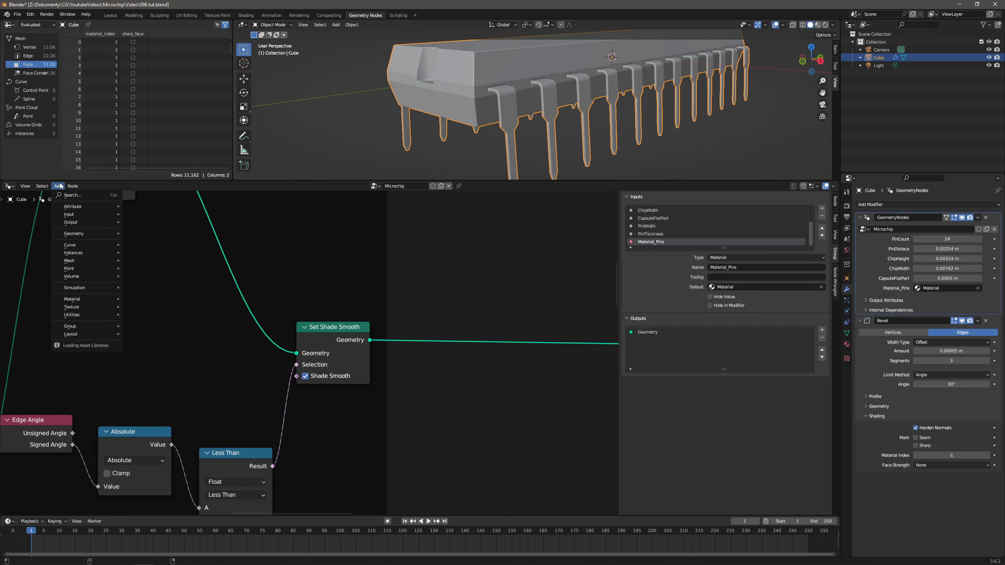
click(66, 197)
text(set mat)
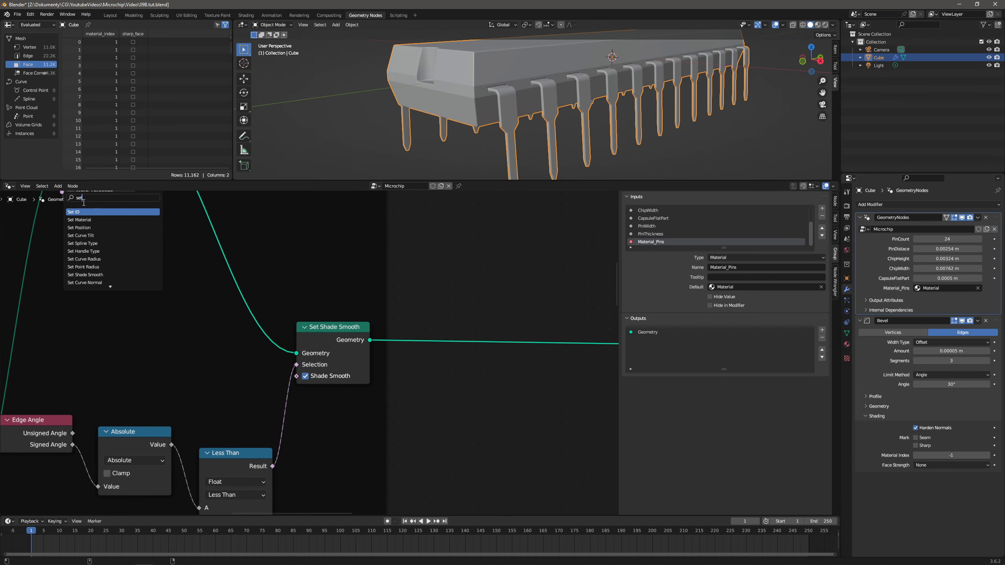
key(Return)
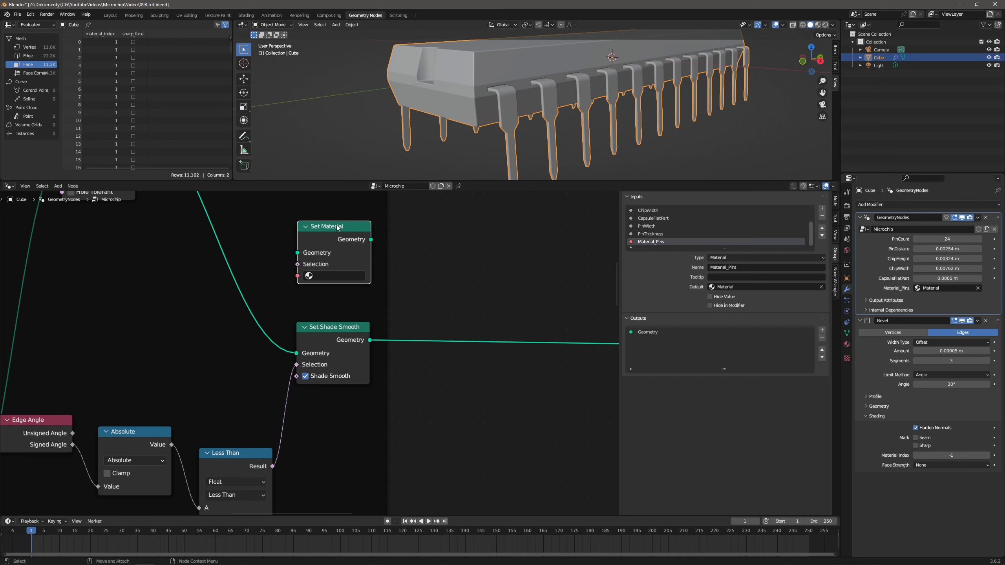
Insert the Set Material node after Set Shade Smooth and expose its material through the Capsule frame's Group Input
click(451, 330)
scroll(451, 330, down, 5)
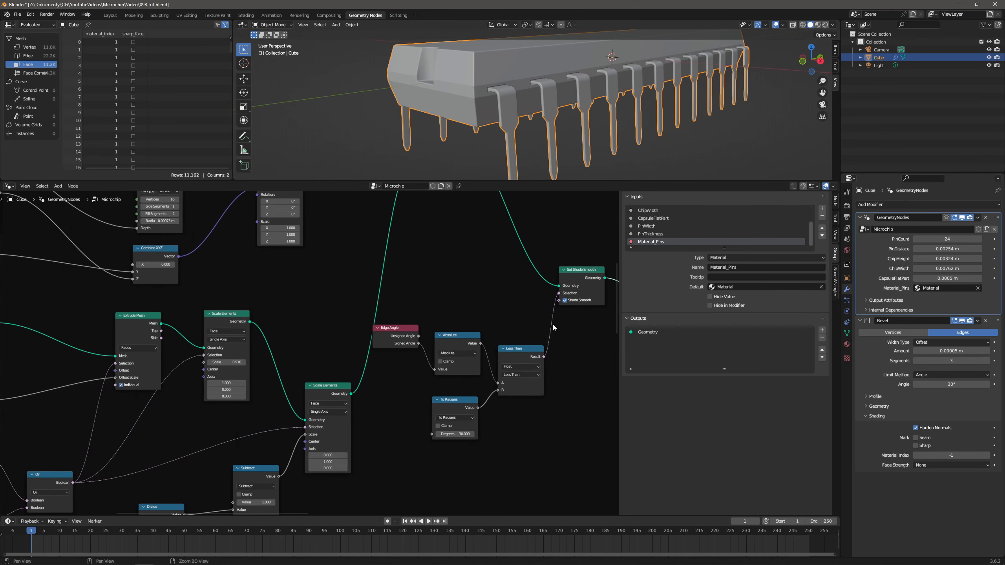
drag(575, 297, 66, 402)
drag(52, 354, 40, 422)
Move the Capsule frame's Set Material node down to the frame's lower end and shift its Group Input node down slightly
scroll(324, 339, down, 4)
middle_drag(428, 337, 267, 331)
drag(486, 284, 482, 429)
middle_drag(107, 429, 347, 386)
drag(182, 352, 179, 367)
scroll(468, 271, down, 2)
middle_drag(469, 270, 342, 277)
scroll(357, 299, down, 3)
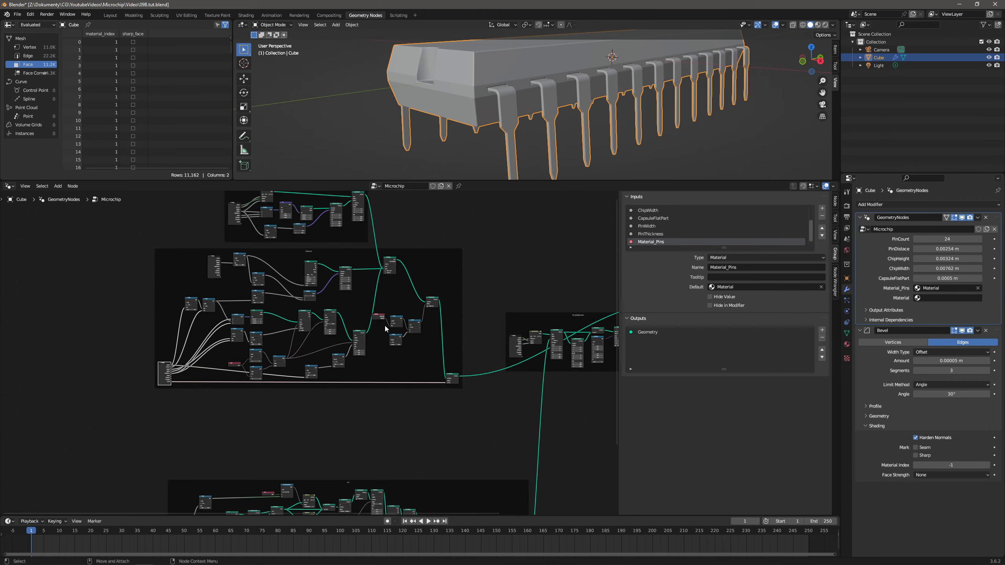
Rearrange the node frames, stacking the Pin frame below Capsule, the distribution frame beside Pin, and the small frame above Capsule
click(377, 404)
drag(404, 455, 392, 384)
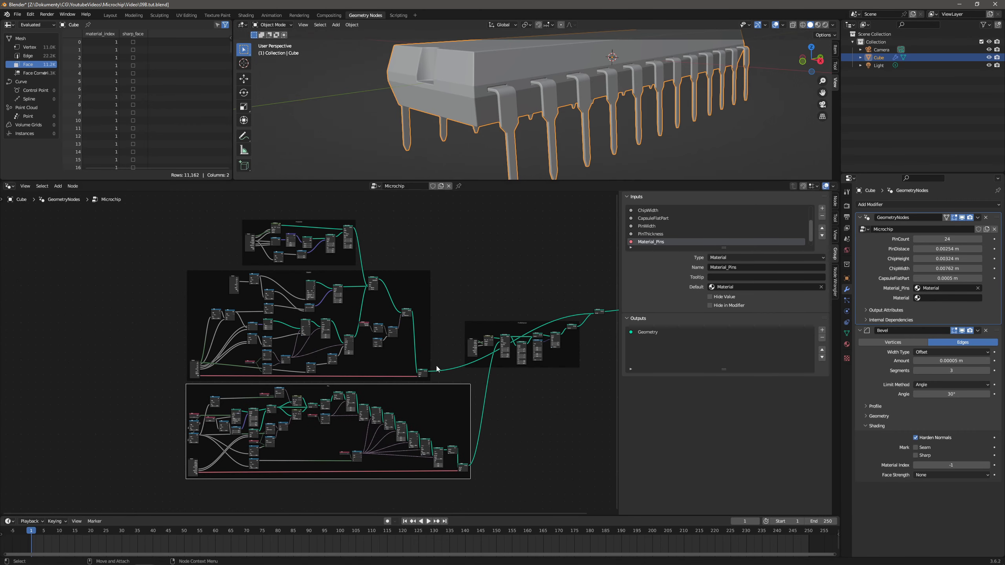
drag(495, 323, 503, 387)
scroll(273, 221, up, 4)
middle_drag(273, 221, 391, 285)
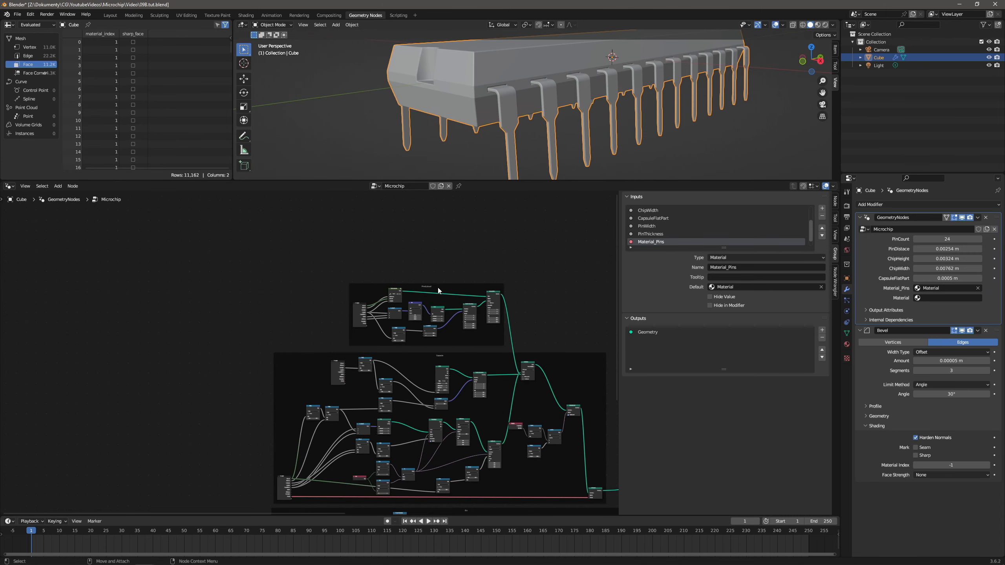
scroll(438, 291, up, 4)
drag(444, 235, 279, 246)
scroll(302, 382, down, 5)
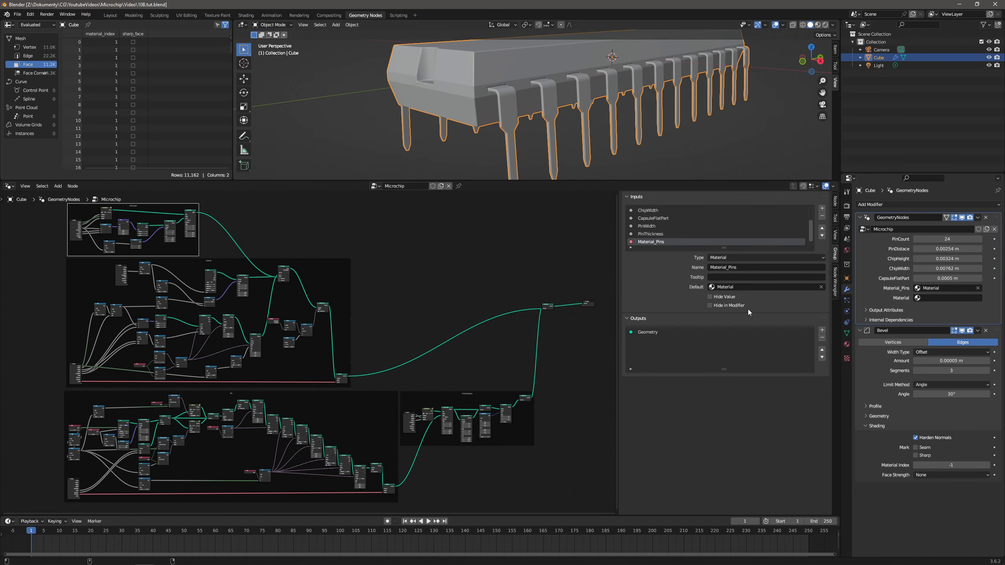
Set PinCount to 23 and inspect how the pins are distributed along the capsule's side
click(950, 238)
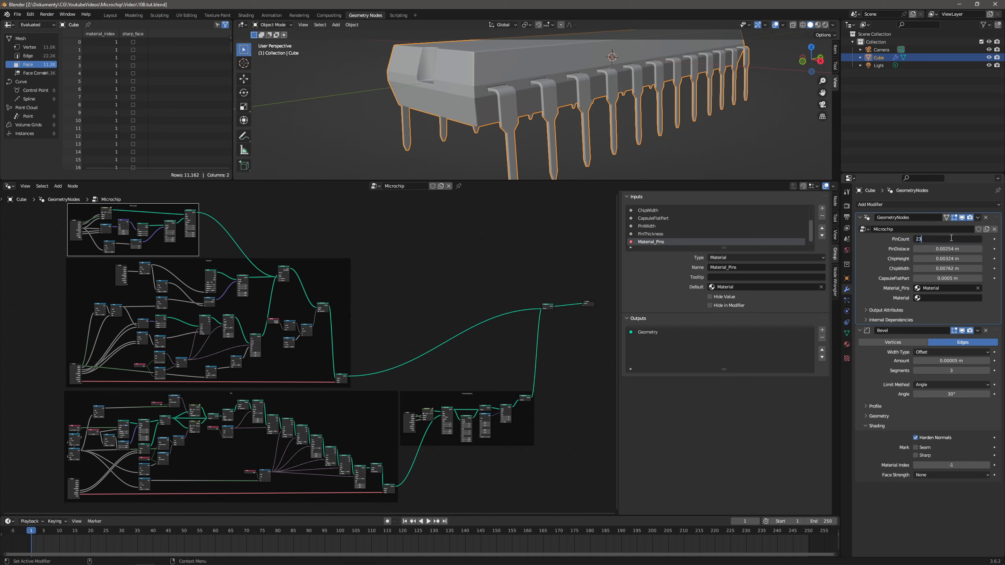
text(23)
key(Return)
middle_drag(668, 128, 629, 134)
shift+middle_drag(704, 123, 642, 138)
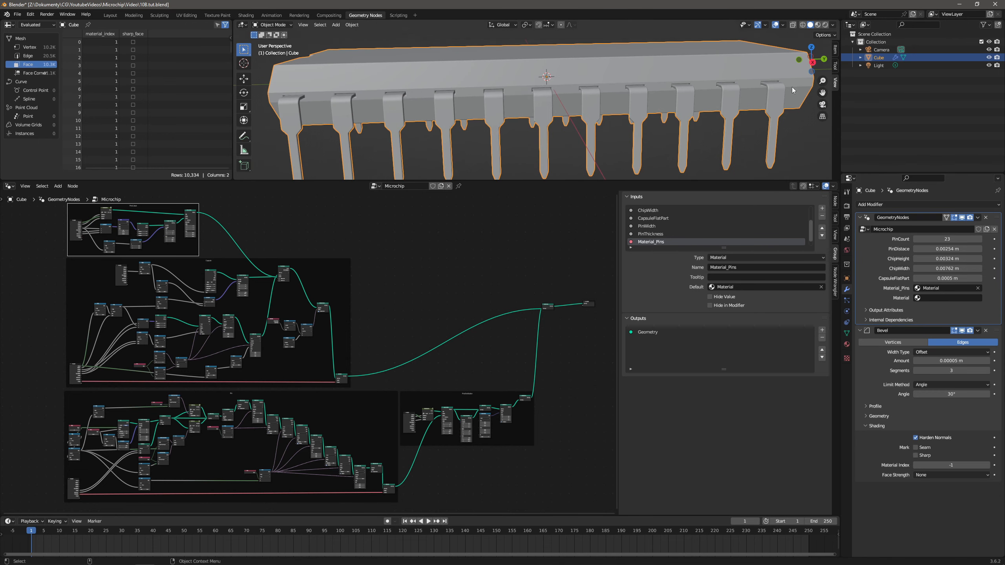
middle_drag(701, 85, 677, 87)
shift+middle_drag(736, 111, 694, 107)
shift+middle_drag(404, 95, 306, 96)
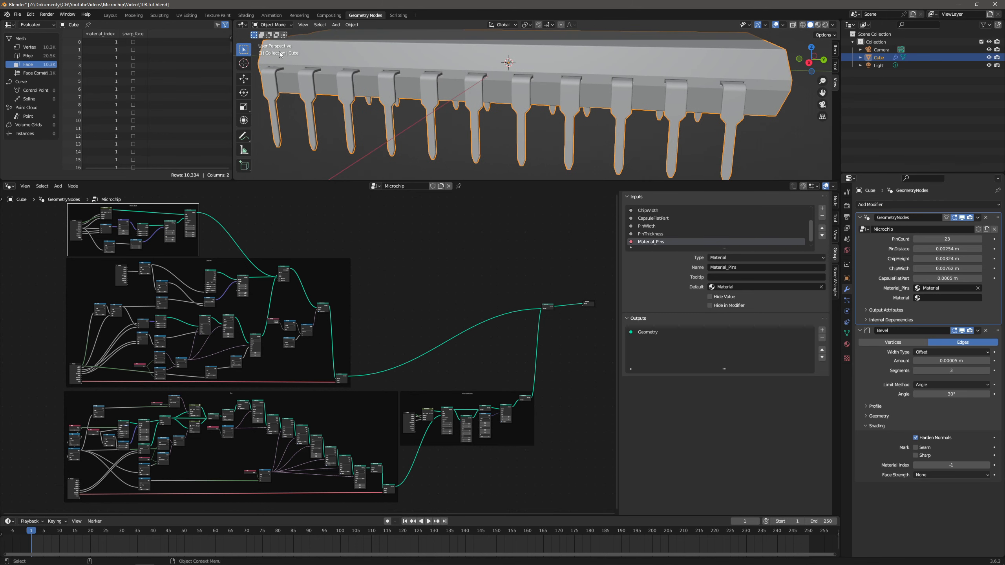
Inside the PinsDistributionLine group, move the first 0.5 Multiply node up, duplicate it, and change the copy to Truncate
scroll(412, 420, up, 7)
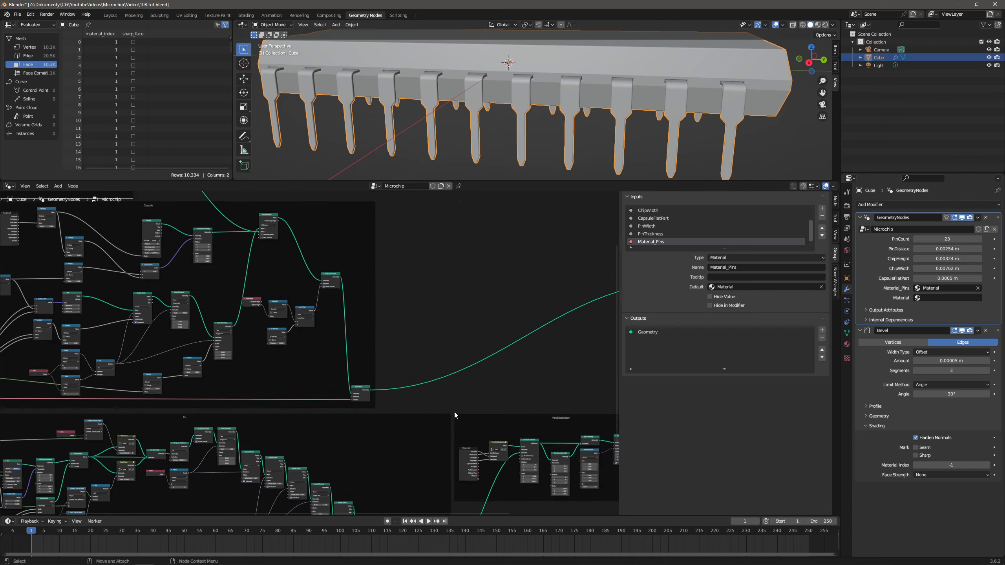
key(Tab)
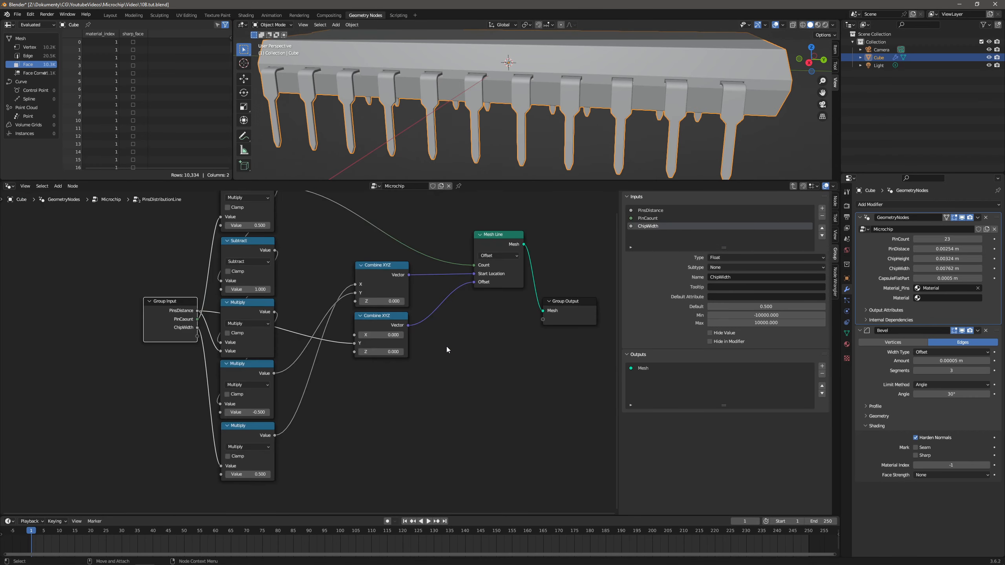
drag(346, 330, 343, 255)
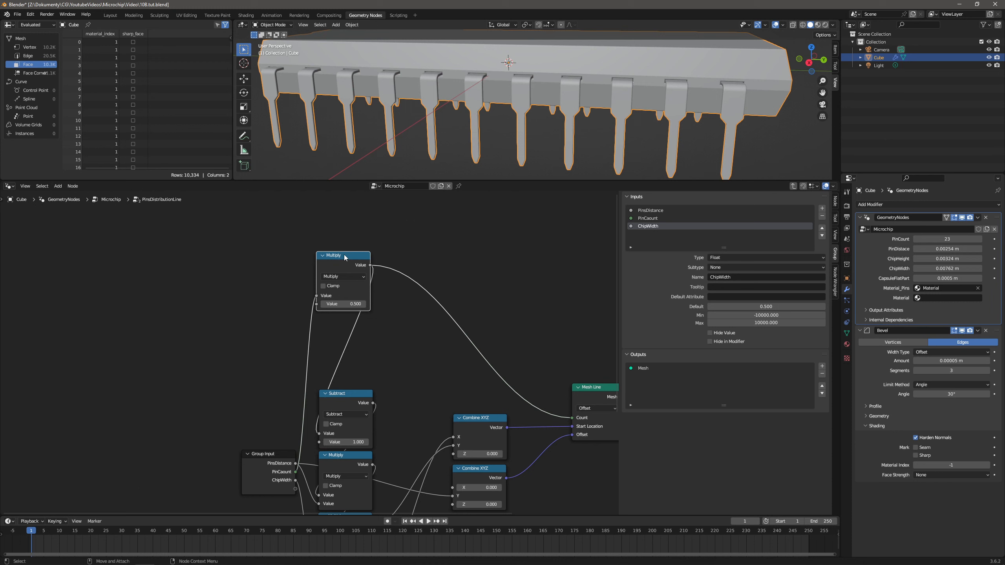
key(shift+d)
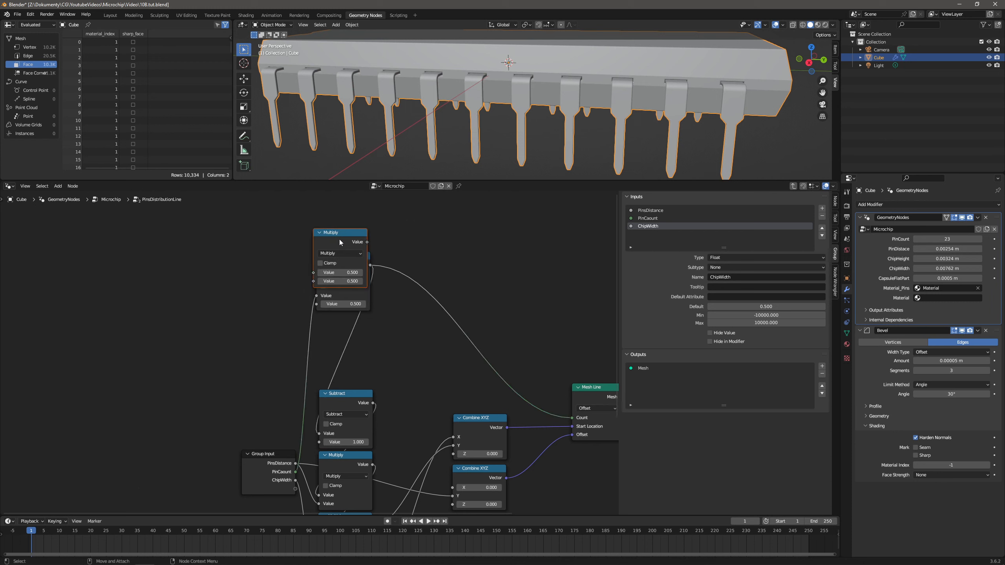
click(399, 332)
click(398, 342)
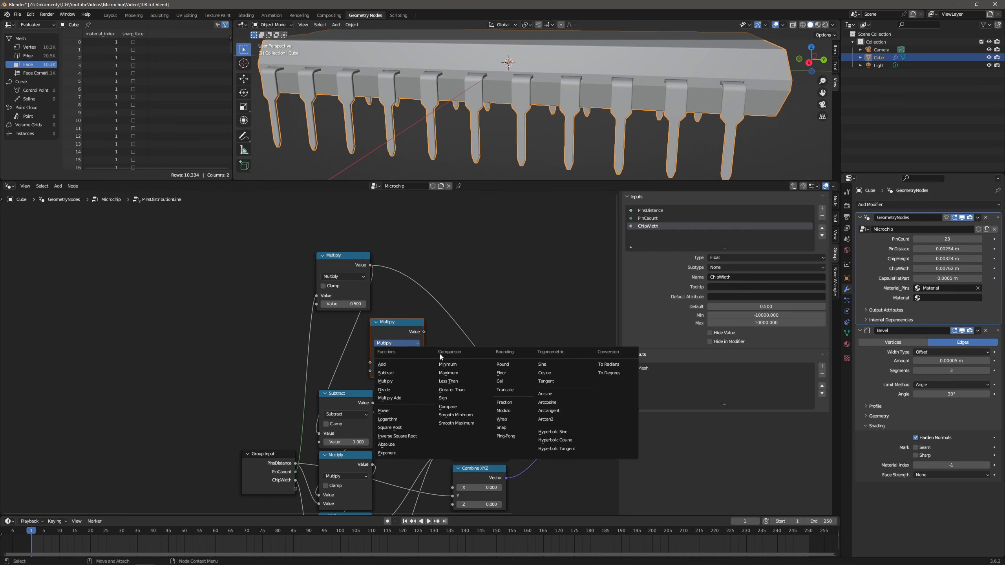
click(521, 391)
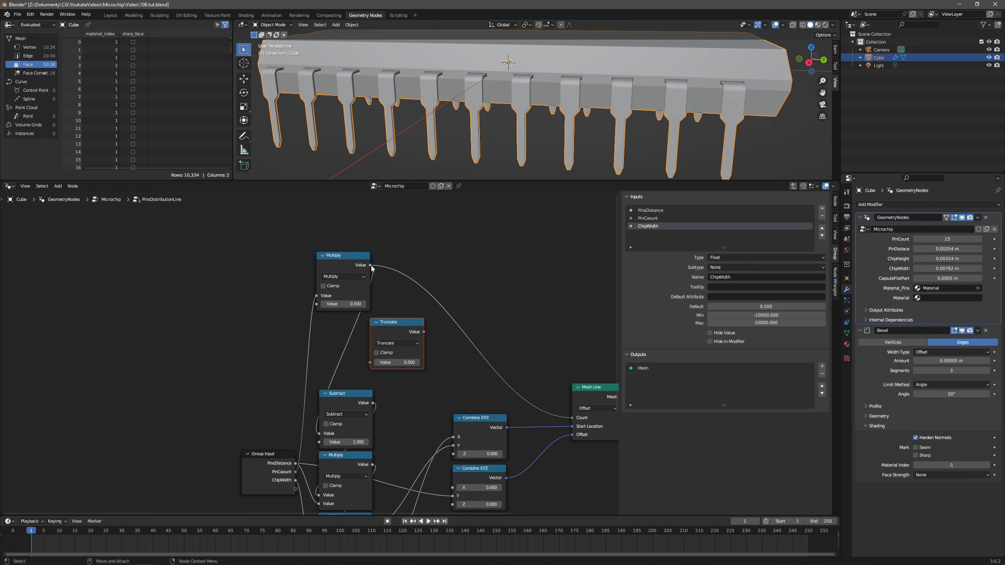
Route the Multiply output through the Truncate node to the Subtract node and the Mesh Line's Count
ctrl+drag(372, 269, 356, 327)
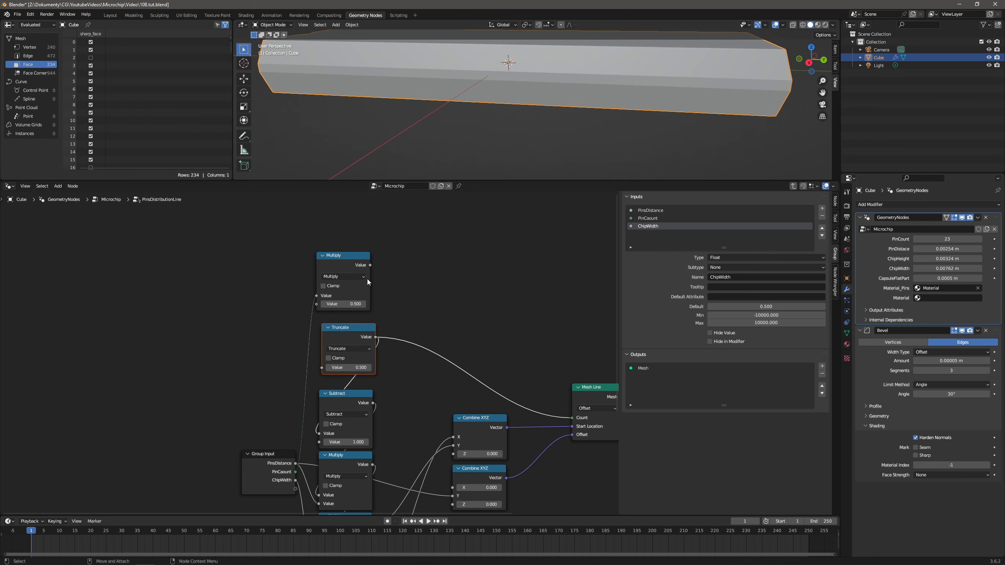
drag(370, 265, 318, 370)
drag(355, 329, 352, 331)
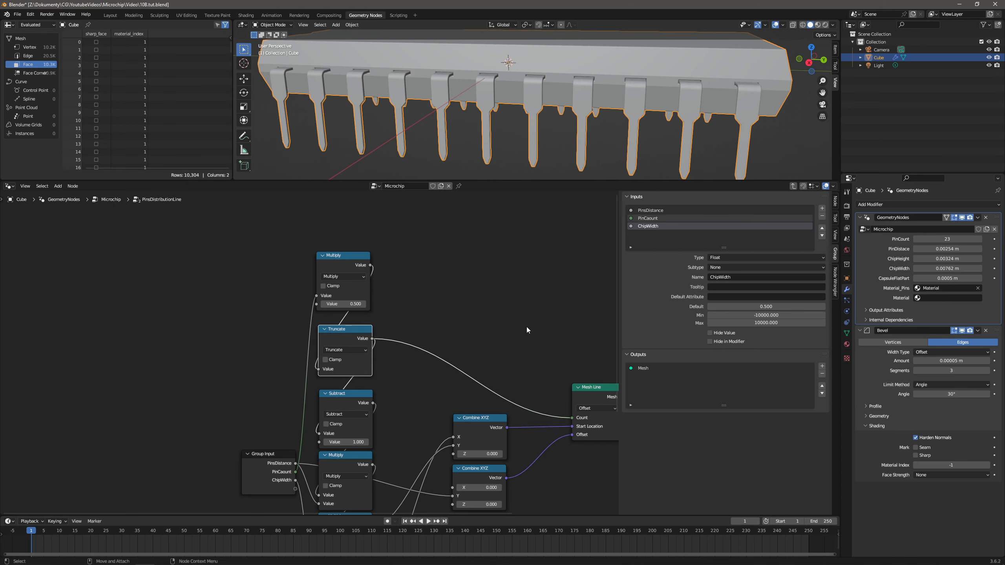
Return to the Microchip group and insert a duplicate Multiply node between the two Multiply nodes of the Capsule frame
click(794, 188)
scroll(192, 342, down, 5)
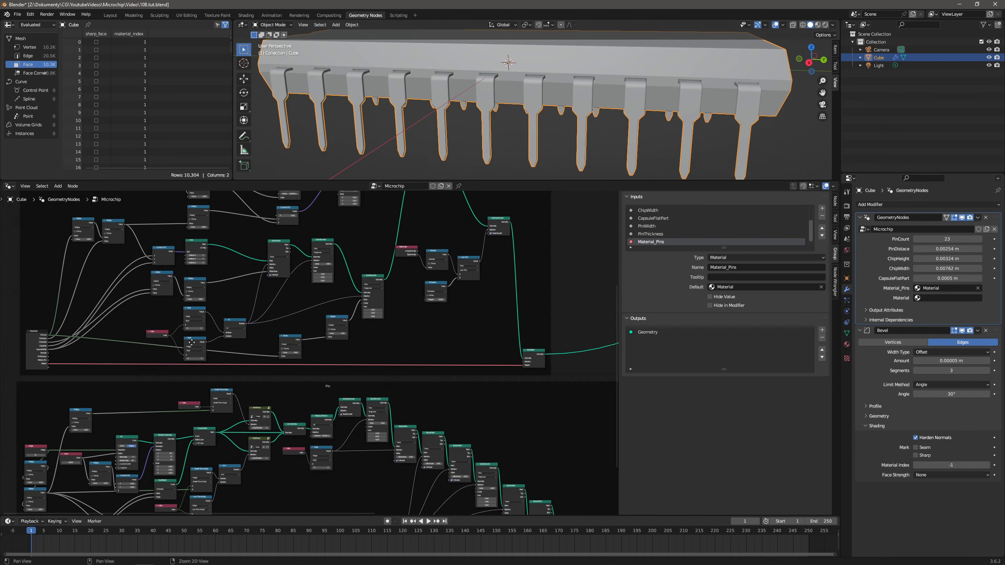
middle_drag(192, 343, 476, 357)
scroll(358, 269, up, 6)
middle_drag(426, 249, 388, 377)
scroll(386, 318, up, 6)
drag(426, 341, 492, 338)
drag(358, 337, 410, 293)
key(ctrl+v)
drag(353, 343, 380, 332)
drag(438, 299, 458, 381)
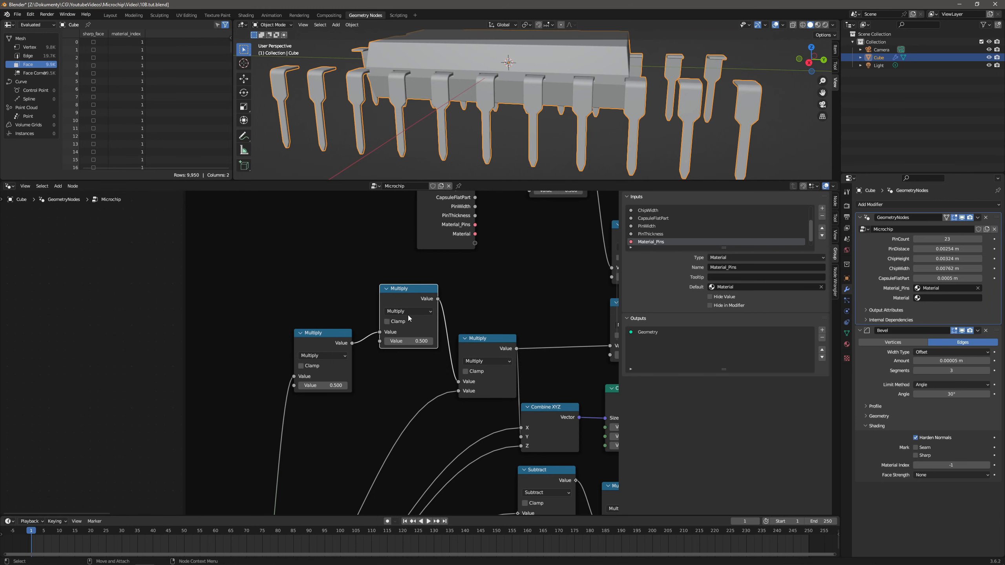
Change the inserted Multiply node to Truncate and align it between the two Multiply nodes
click(409, 311)
click(530, 365)
drag(401, 292, 393, 333)
Test the whole chip with PinCount at 23, then set PinCount to 24
middle_drag(443, 111, 483, 120)
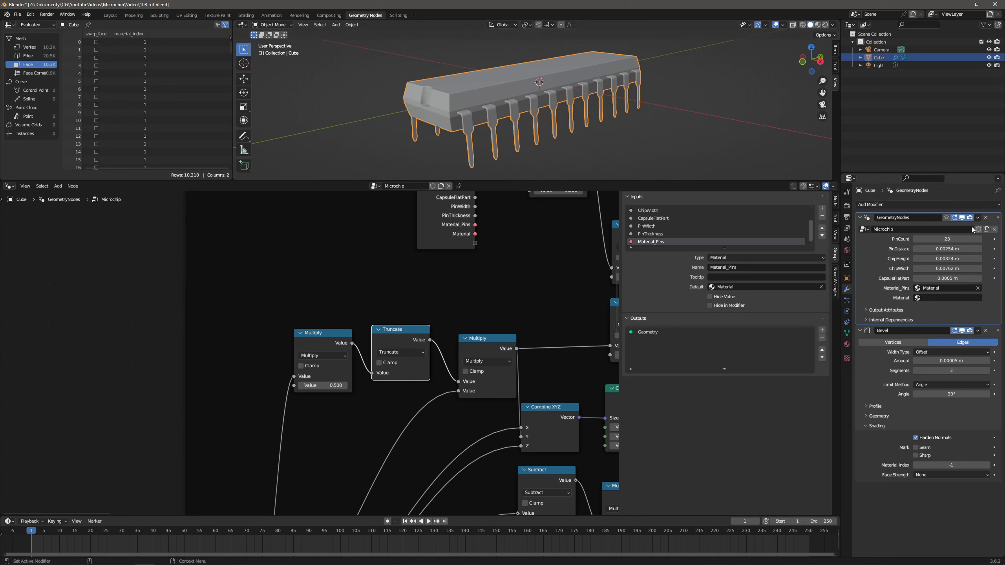
click(953, 239)
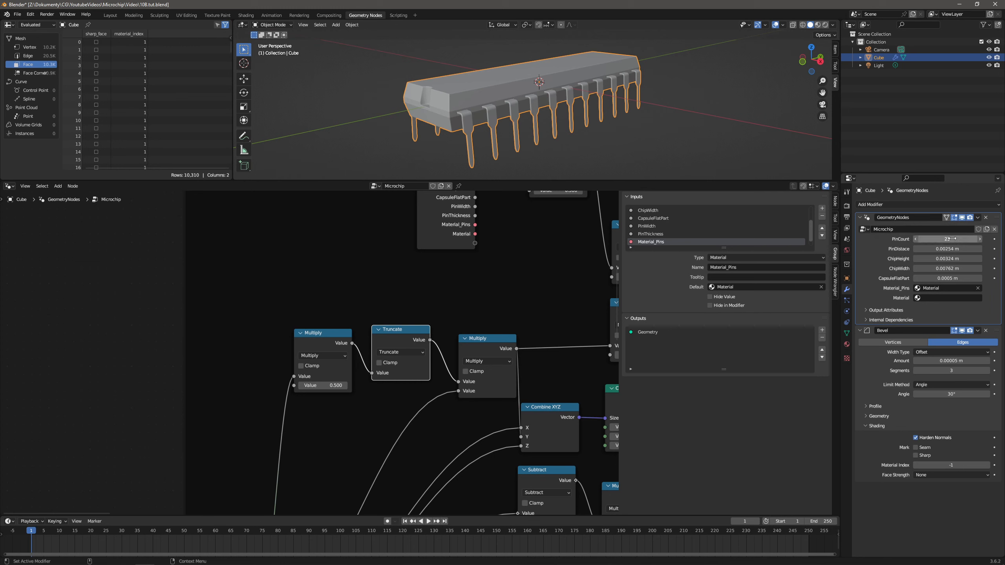
key(Return)
click(958, 237)
text(23)
key(Return)
click(946, 237)
text(24)
key(Return)
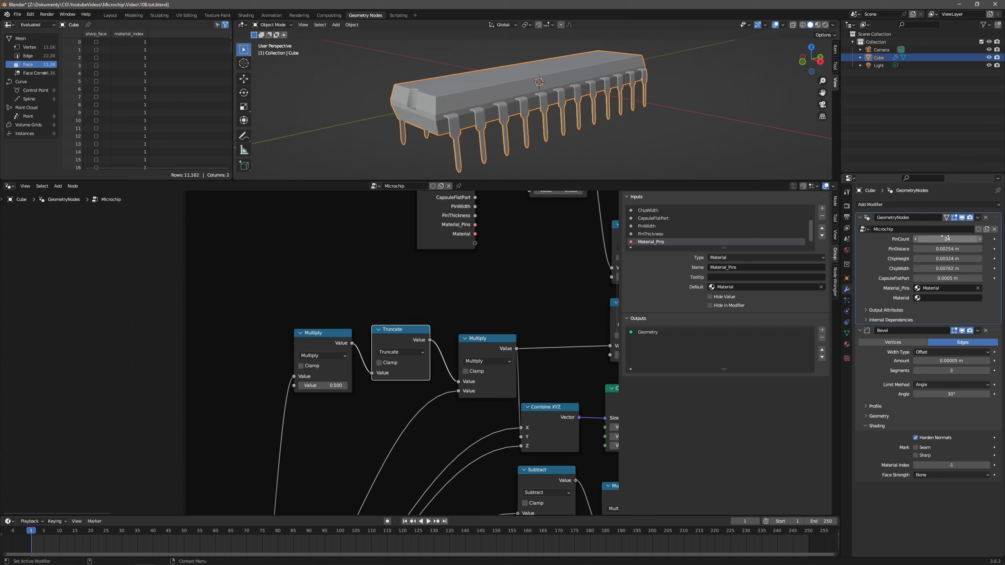
In the Shading workspace, duplicate the current material as Capsule and assign it to the modifier's Material input
click(246, 15)
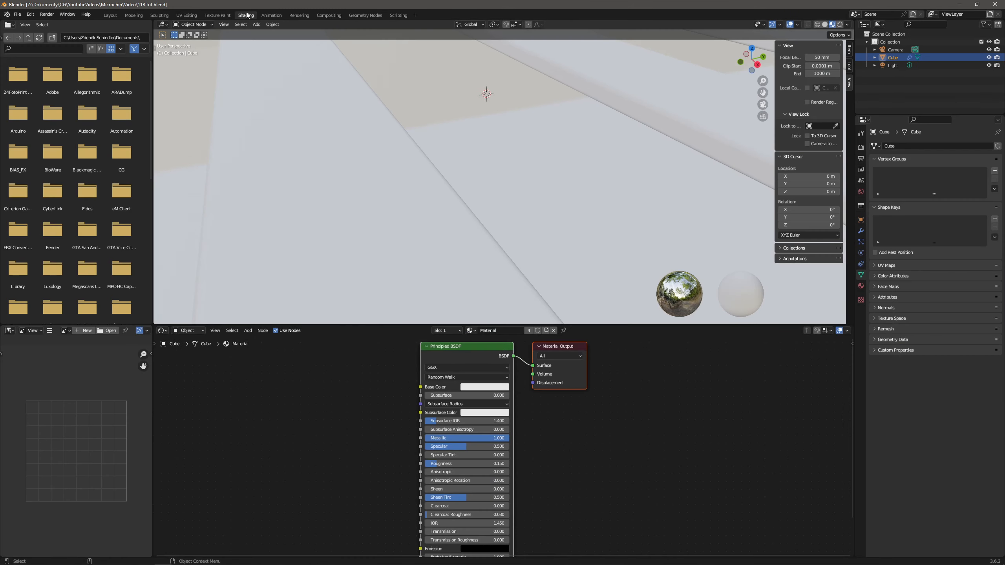
scroll(460, 195, down, 6)
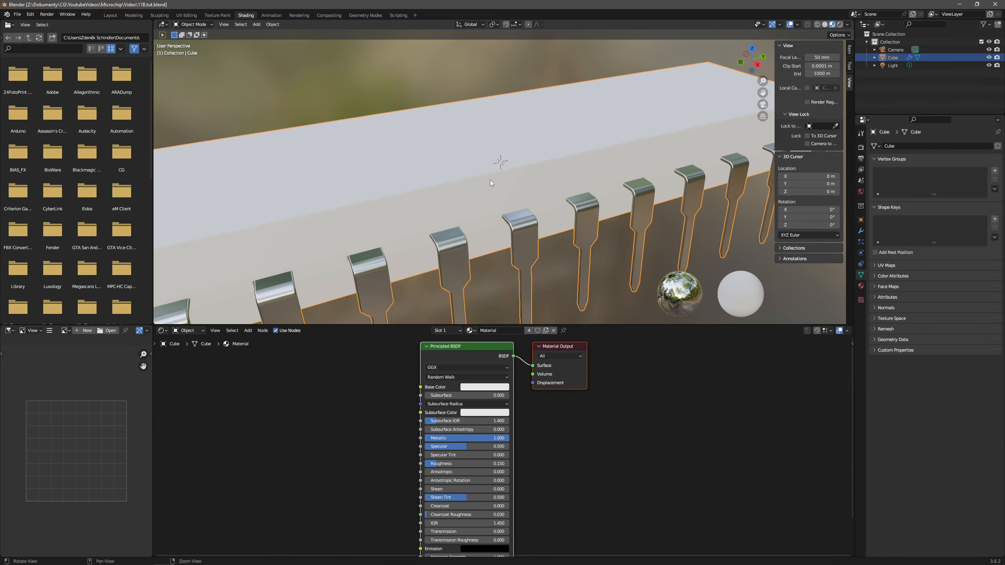
middle_drag(559, 124, 576, 115)
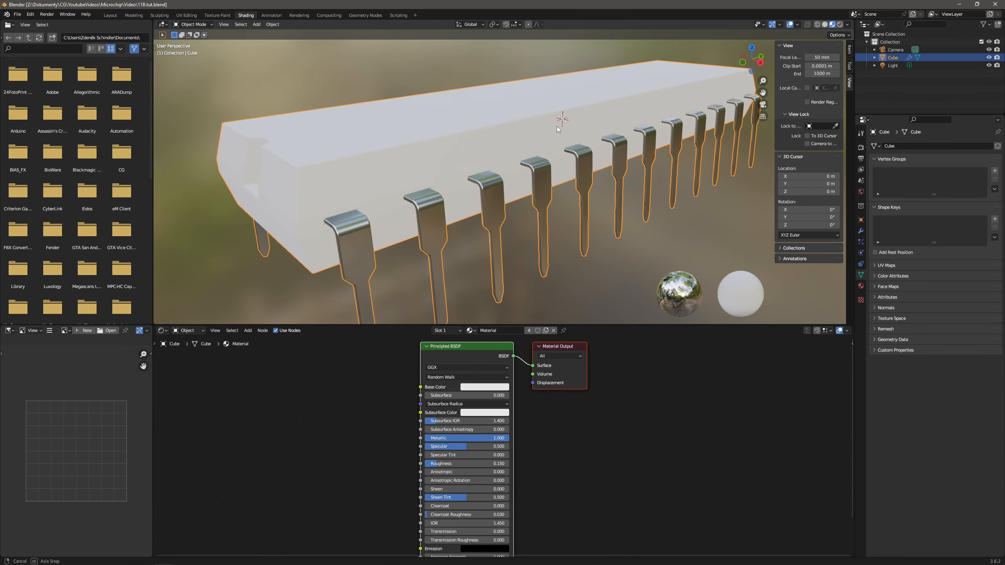
click(861, 231)
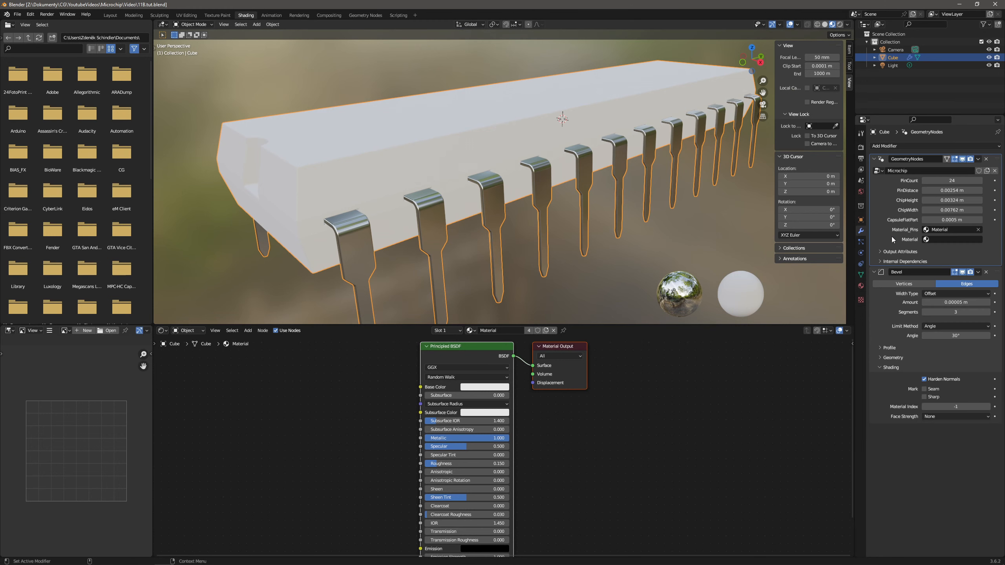
click(546, 330)
double_click(510, 331)
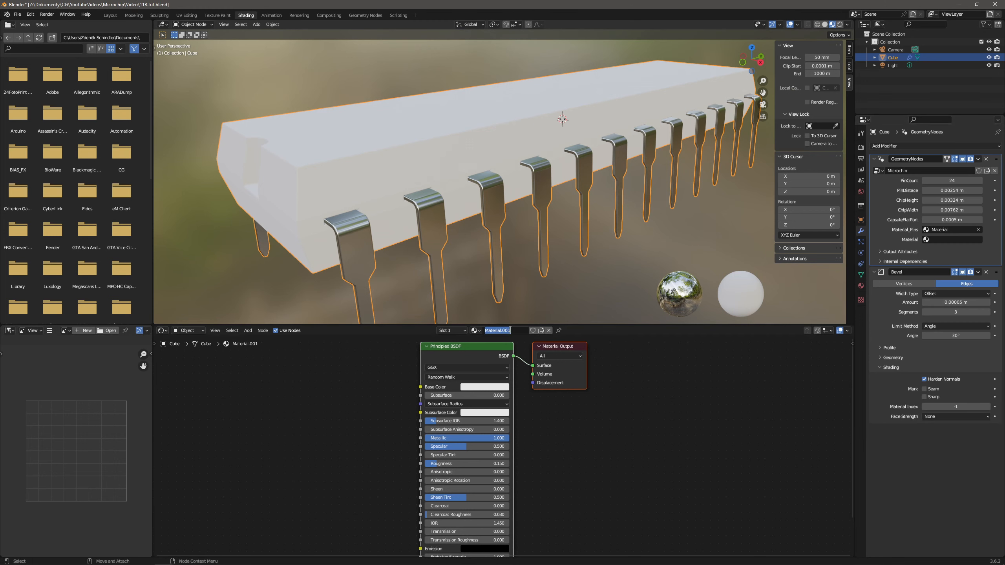
text(Capsule)
key(Return)
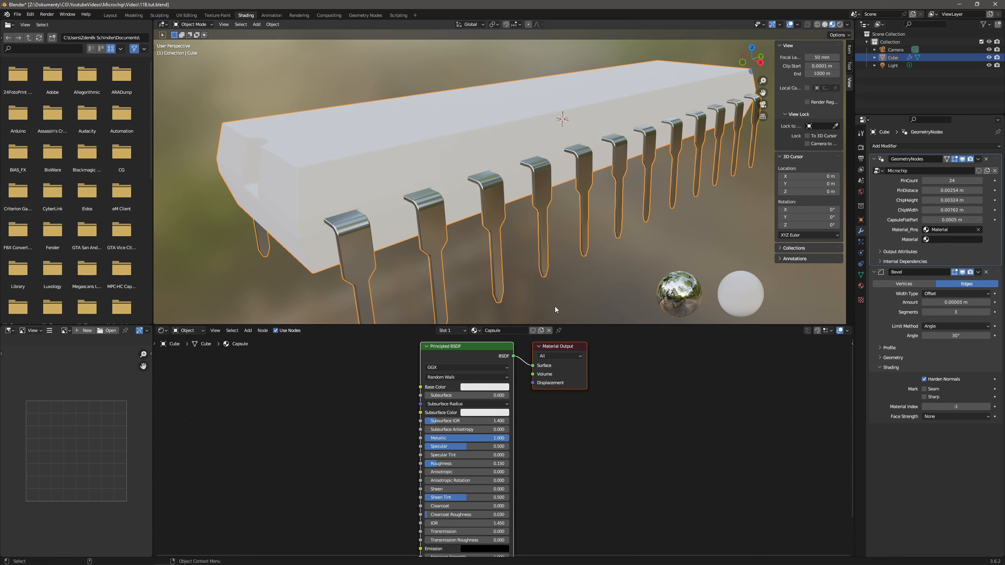
click(951, 239)
click(935, 252)
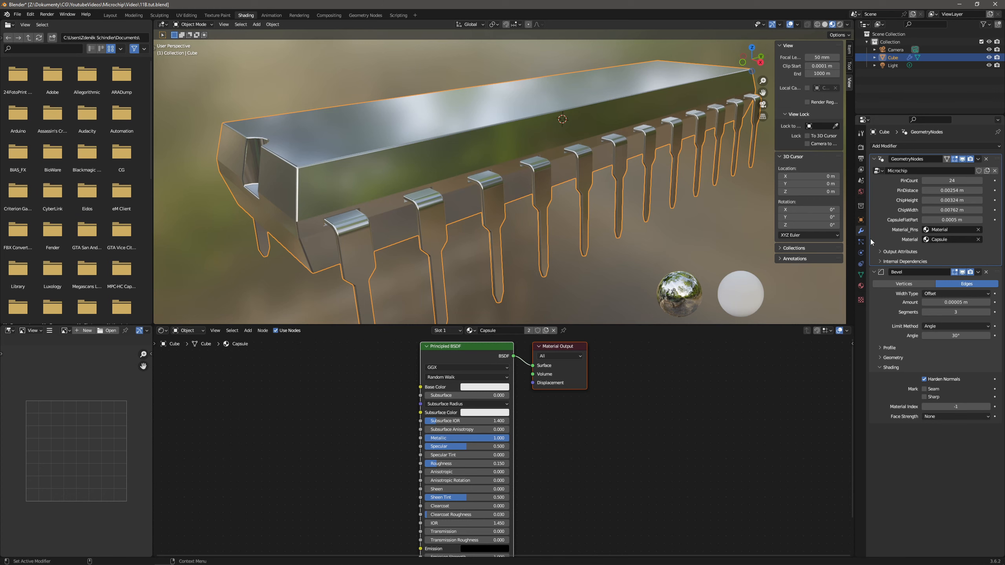
In the Geometry Nodes workspace, rename the group's Material input to Material_Capsule
click(364, 15)
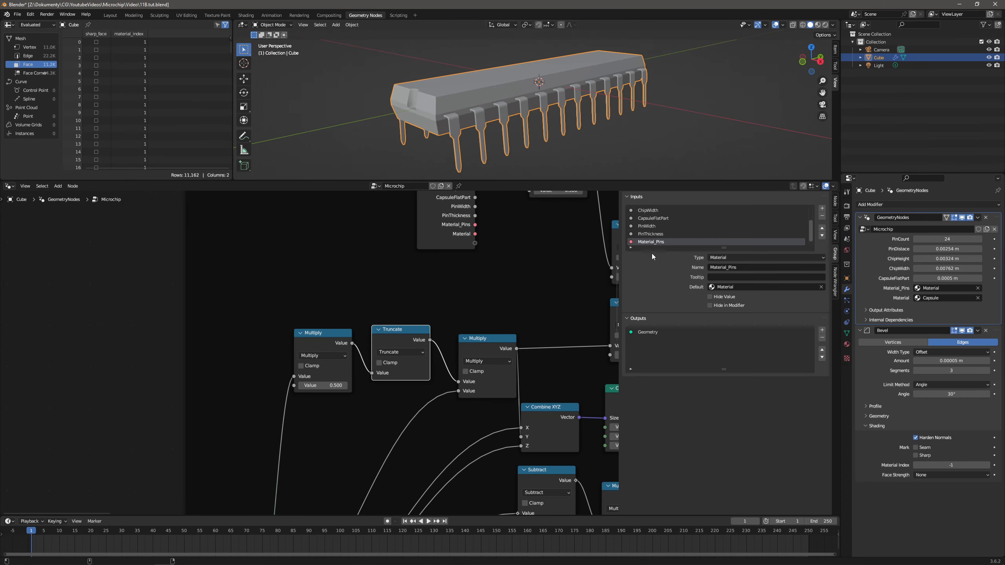
scroll(651, 232, down, 1)
click(679, 242)
click(741, 267)
click(741, 267)
key(Return)
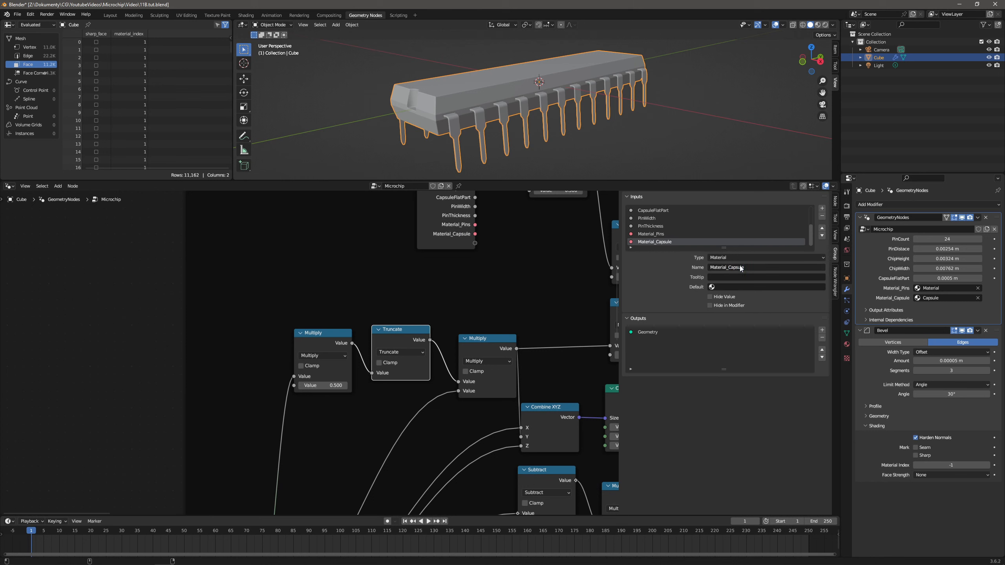
Return to the Shading workspace, select the pins' material named Material, and rename it Metallic_Pins
click(246, 15)
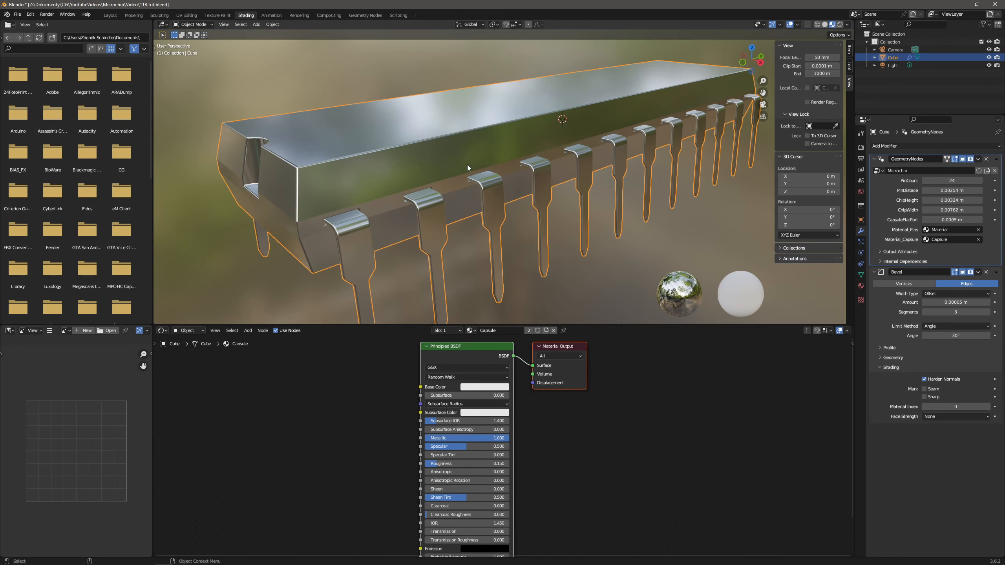
click(477, 331)
click(486, 344)
double_click(496, 330)
text(Metallic_Pins)
key(Return)
Add a Noise Texture node beside the Principled BSDF in the Metallic_Pins material
middle_drag(406, 452, 470, 410)
click(248, 330)
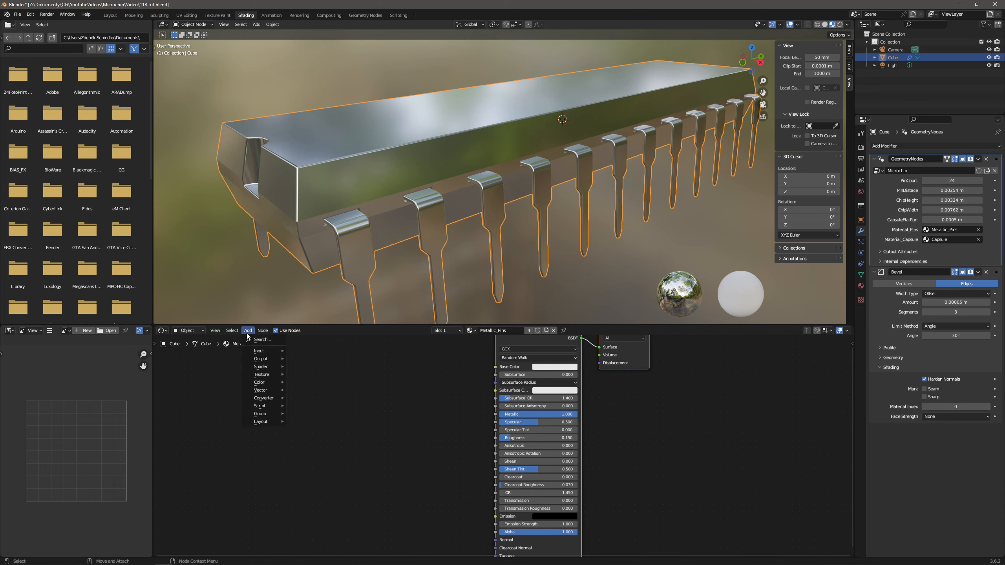
click(250, 340)
text(nois)
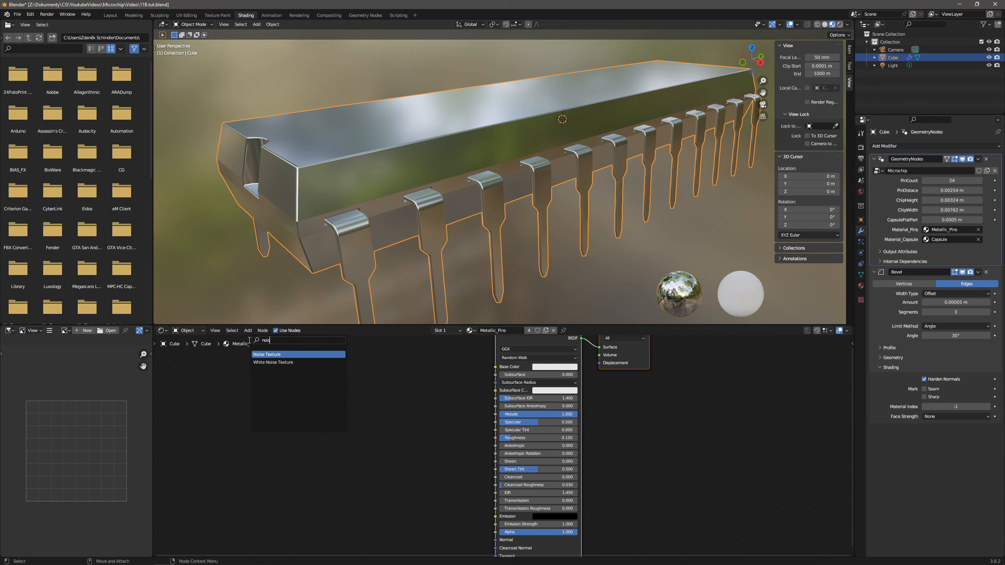
text(e)
key(Return)
click(298, 405)
scroll(299, 405, up, 2)
middle_drag(298, 405, 620, 413)
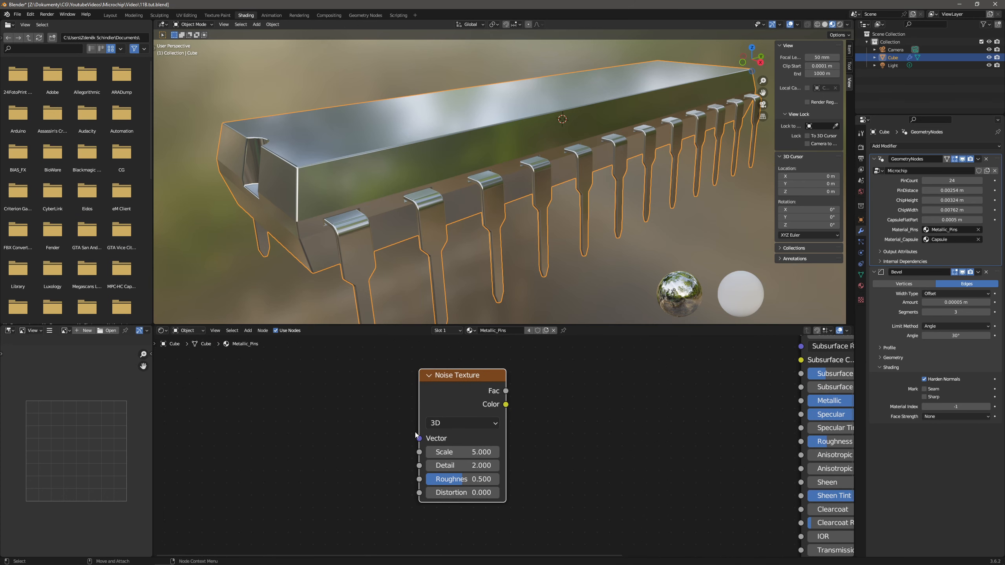
Add a Texture Coordinate node and feed its Object output into the Noise Texture's Vector in the Metallic_Pins material
drag(375, 435, 326, 426)
text(te)
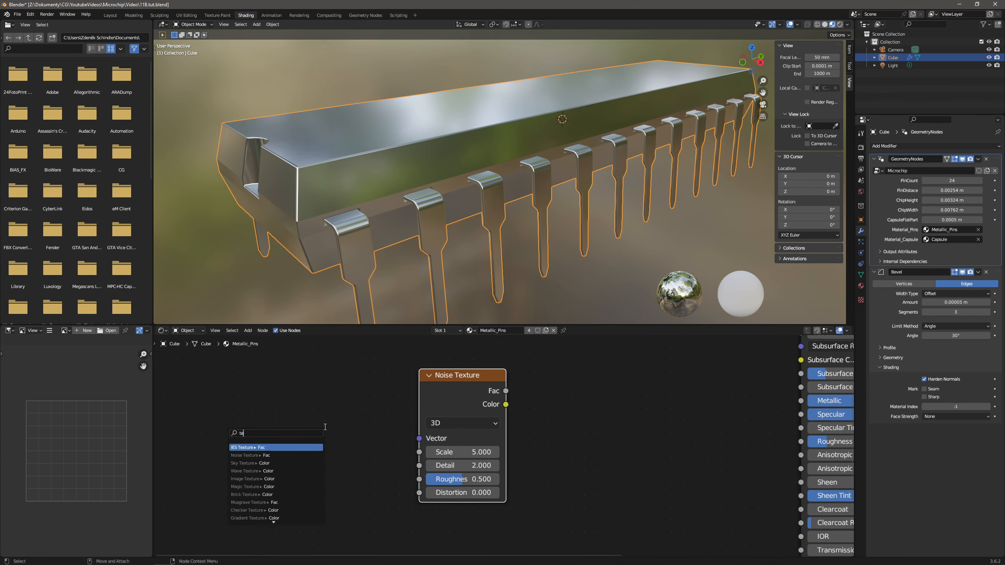
text(xt)
key(BackSpace)
text(re)
key(BackSpace)
key(BackSpace)
text(ture coo)
key(Down)
key(Down)
key(Down)
key(Down)
key(Up)
key(Return)
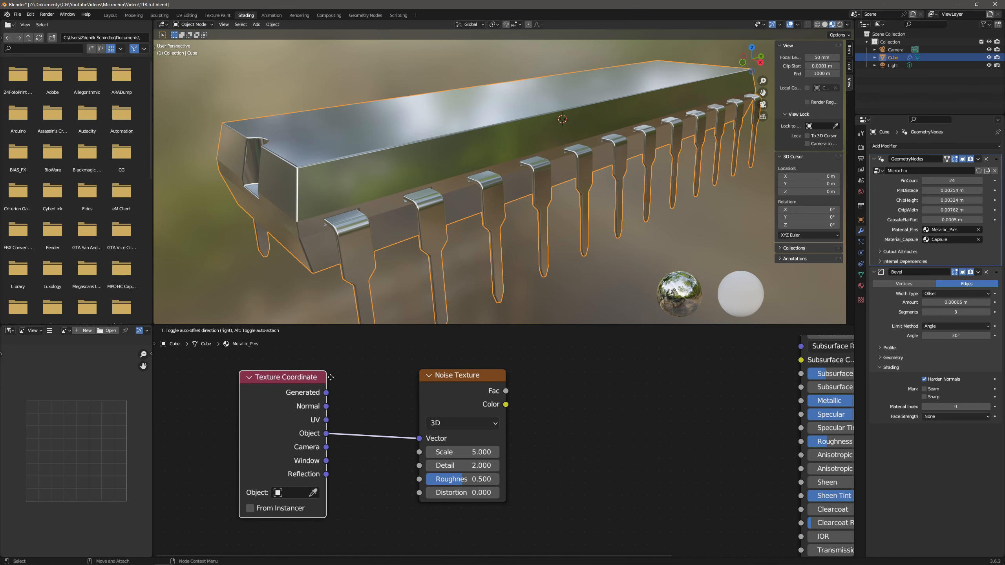
click(325, 378)
Add a Bump node taking the Noise Texture's Fac as Height, and route its Normal output toward the Principled BSDF in Metallic_Pins
key(Home)
drag(400, 379, 474, 407)
text(bump)
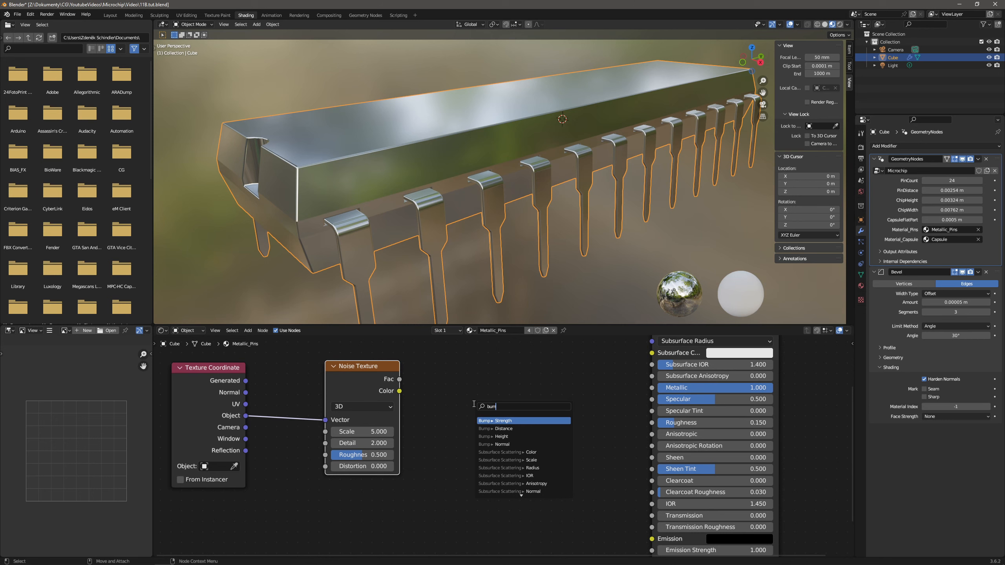
key(Down)
key(Down)
key(Return)
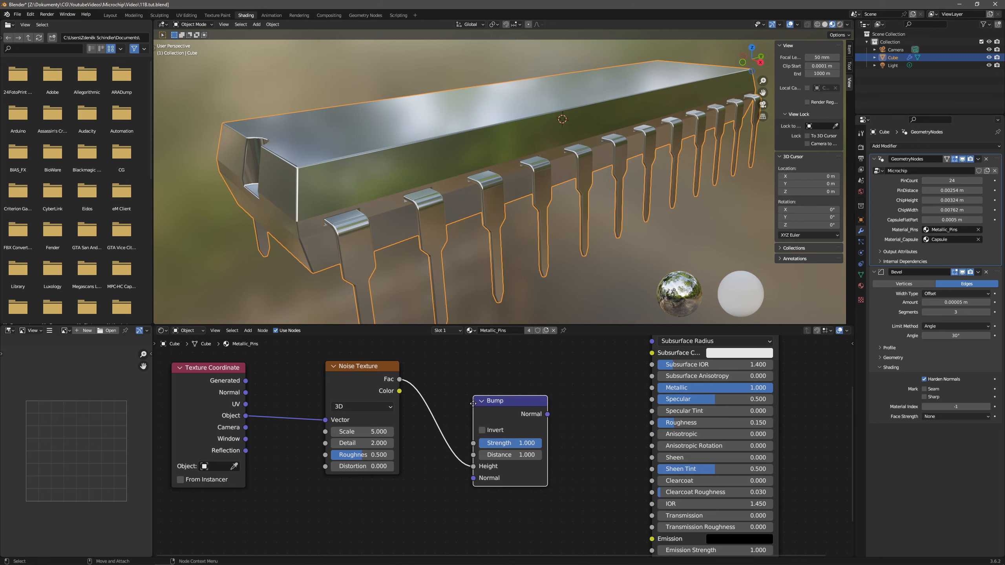
click(520, 431)
drag(521, 431, 663, 546)
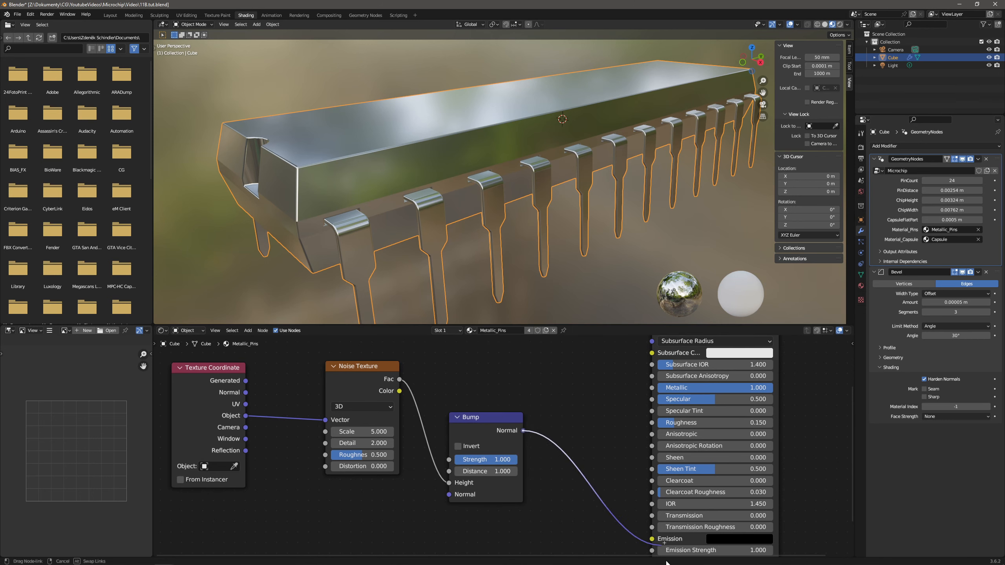
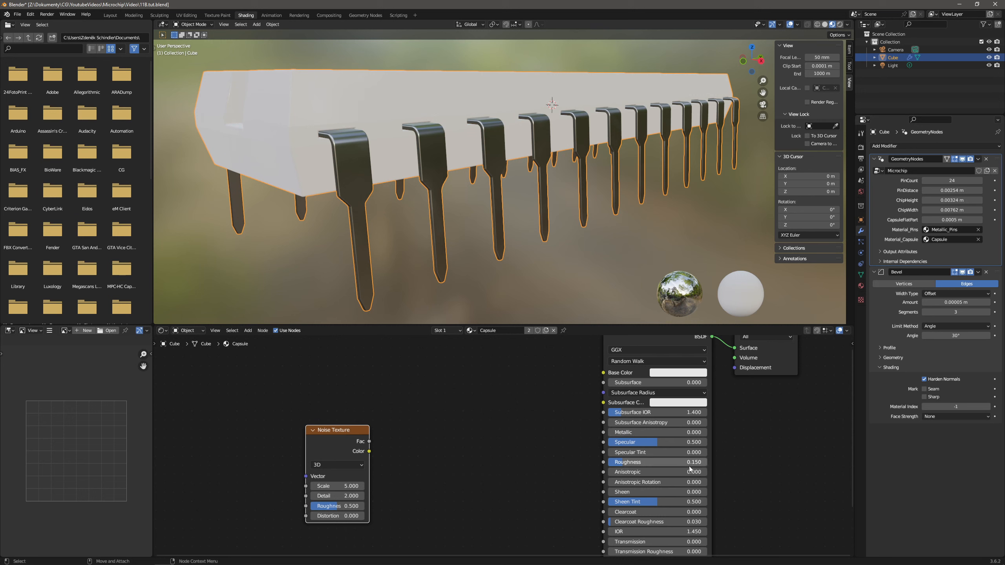
Set the Capsule material's Principled BSDF Roughness to 0.6 and darken its Base Color to near black
text(0.6)
key(Return)
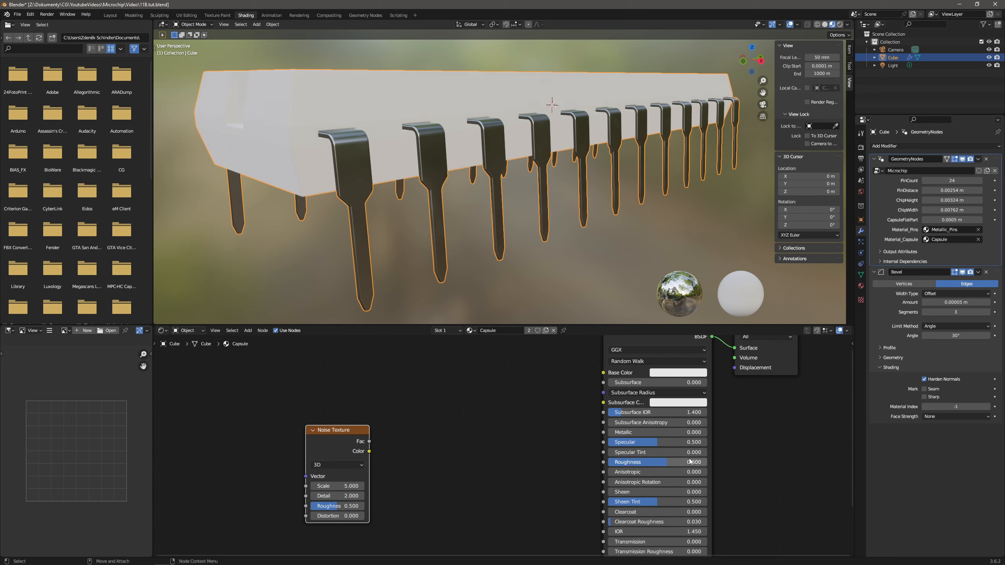
click(664, 375)
drag(728, 249, 727, 305)
click(422, 455)
Add a Texture Coordinate node to the Capsule material, with its Object output feeding the Noise Texture's Vector
drag(305, 478, 223, 476)
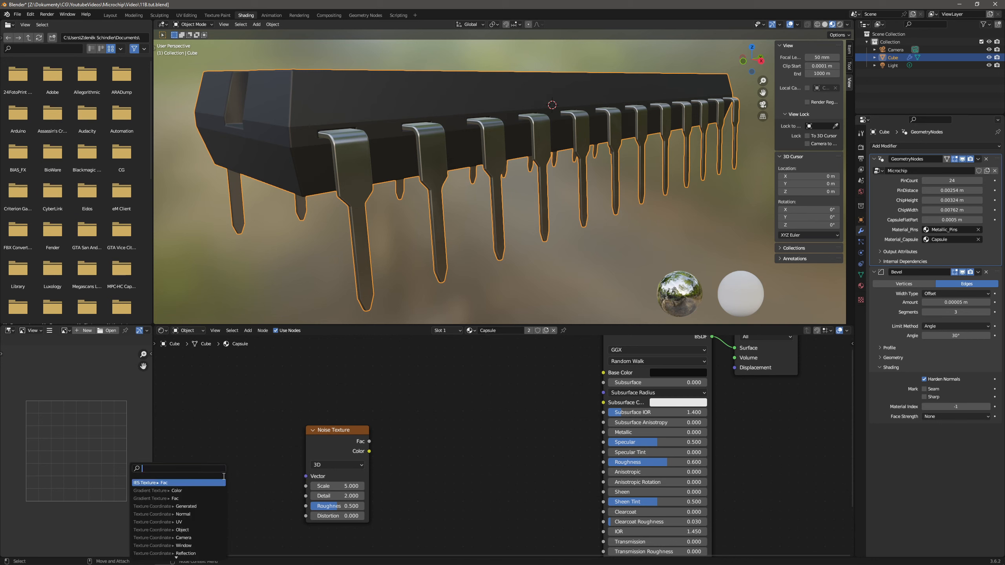
text(texture)
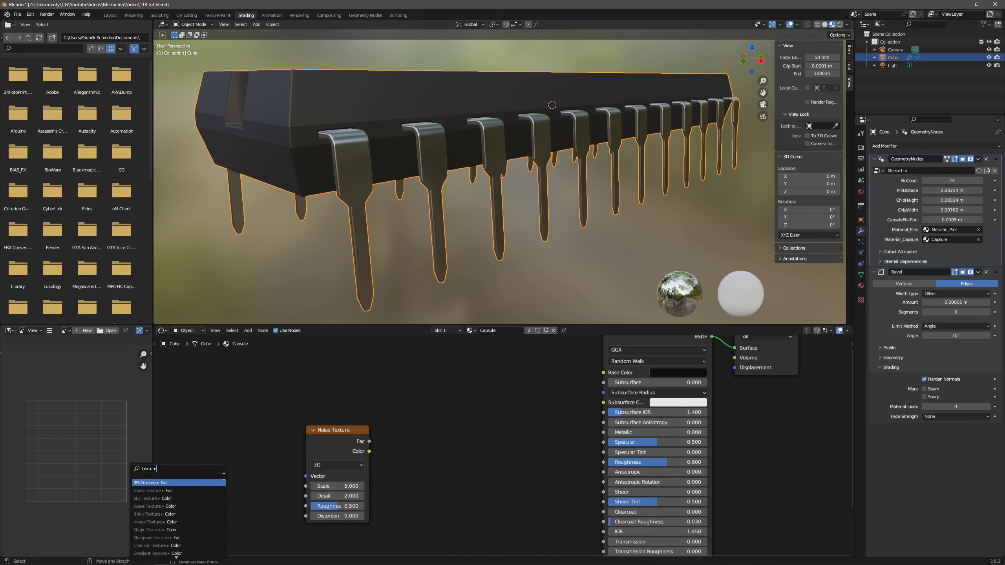
text( coo)
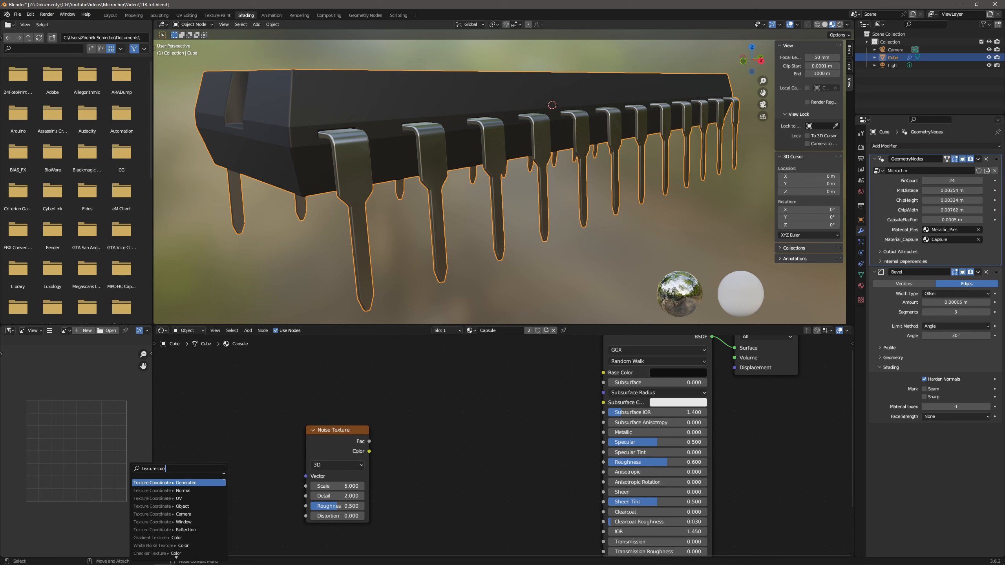
click(183, 506)
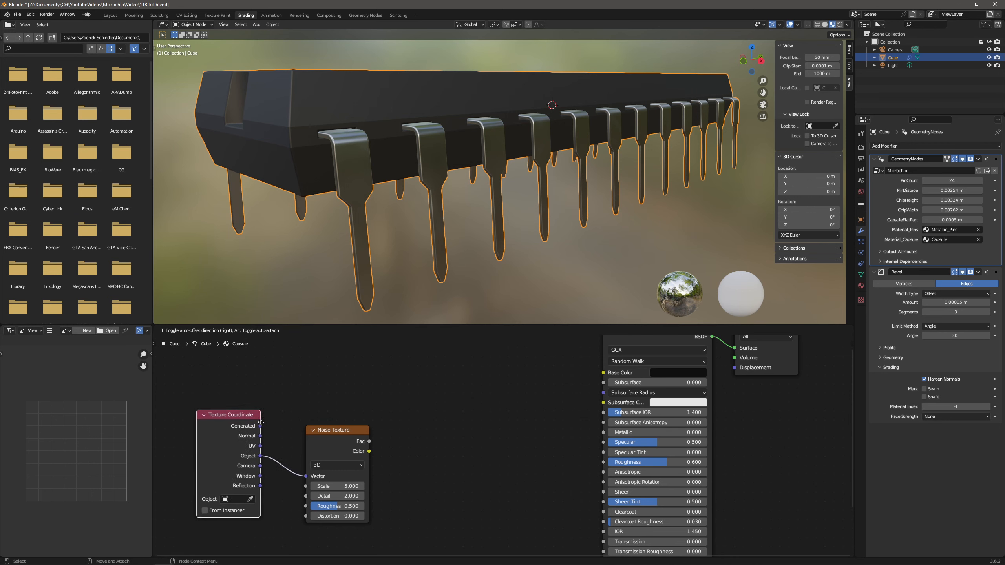
click(258, 427)
Add a Bump node with the noise Fac as Height and connect its Normal to the Capsule shader's Normal input
drag(369, 441, 430, 463)
text(bump)
key(Down)
key(Down)
key(Down)
key(Up)
key(Up)
key(Down)
key(Return)
click(421, 457)
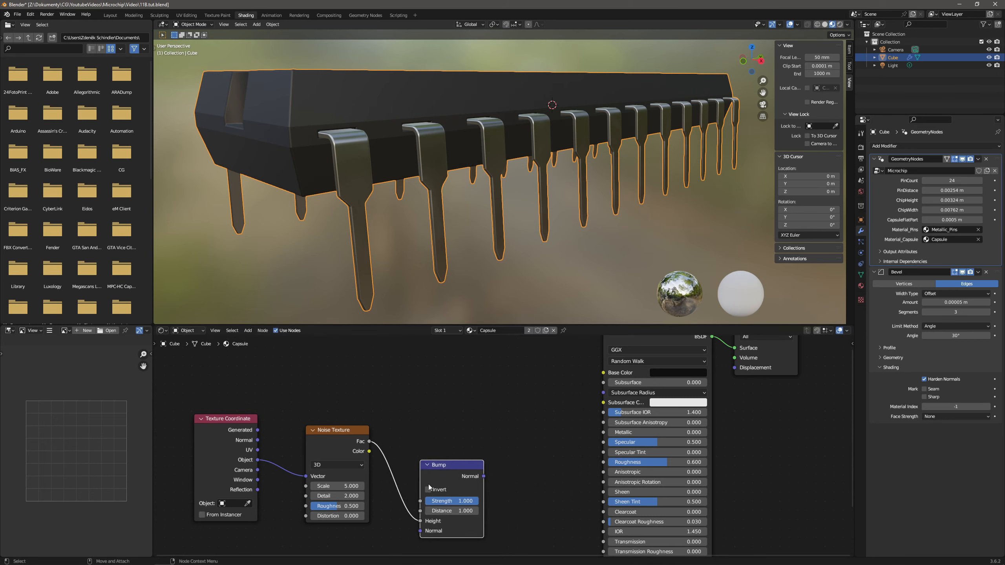
drag(484, 475, 603, 535)
Set the Capsule material's Noise Texture Scale to 50000, Roughness to 1 and Distortion to 0.1
middle_drag(356, 167, 385, 173)
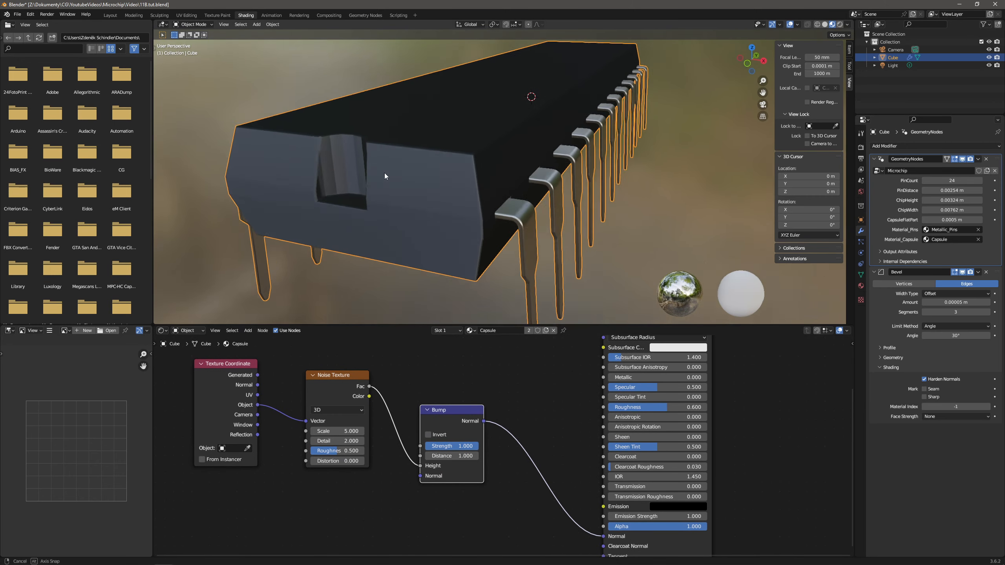
middle_drag(365, 429, 390, 460)
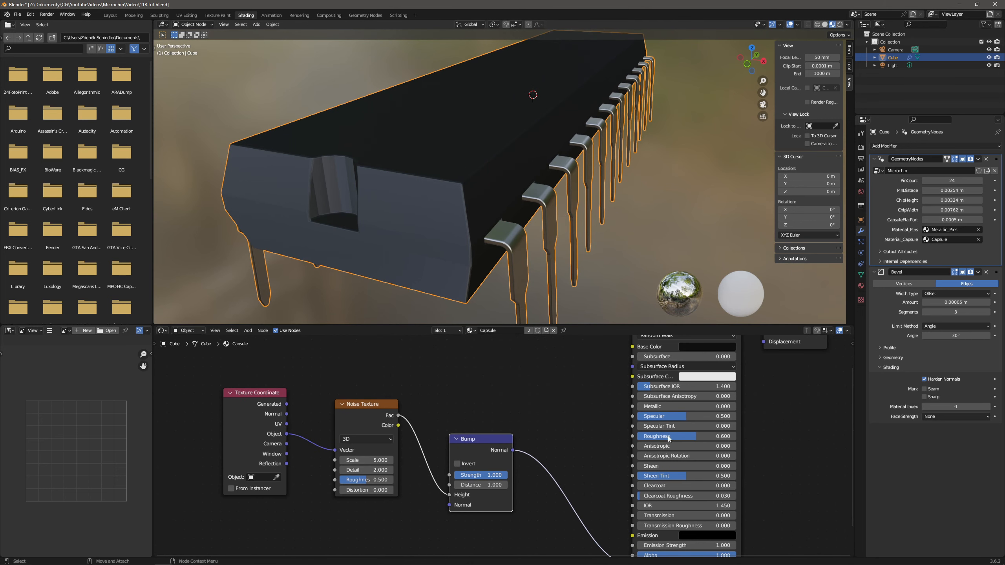
click(380, 460)
text(50000)
key(Return)
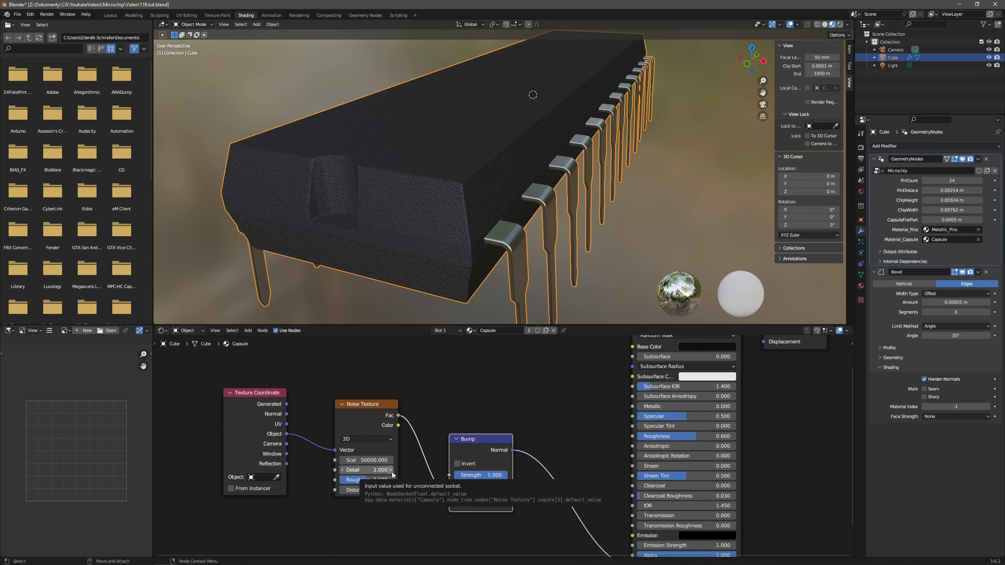
click(382, 484)
text(1)
key(Return)
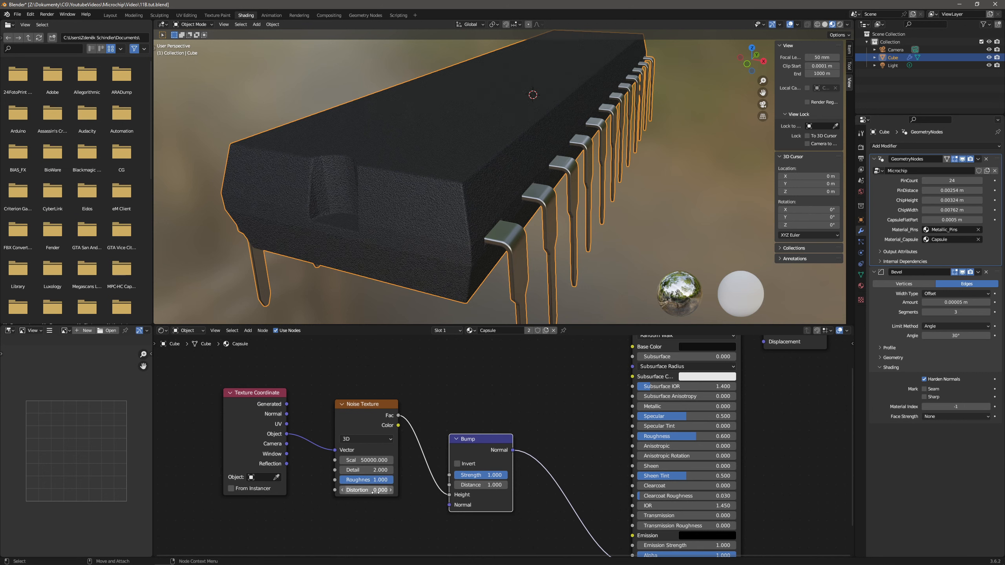
double_click(372, 490)
text(0.1)
key(Return)
Set the Capsule material's Bump Distance to 0.00001 and check the surface grain on the chip body
scroll(406, 175, up, 2)
middle_drag(406, 185, 482, 268)
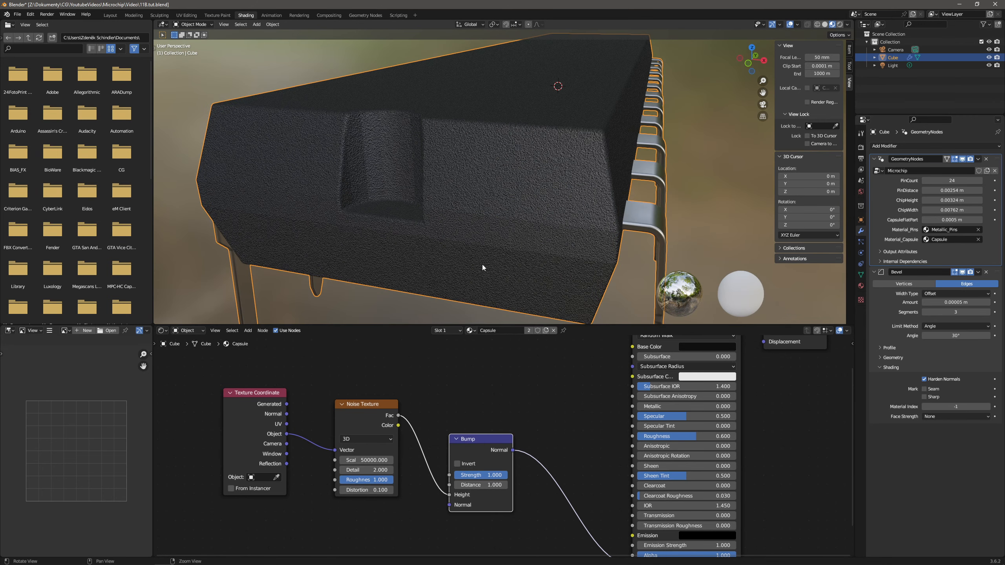
click(493, 482)
text(0.000)
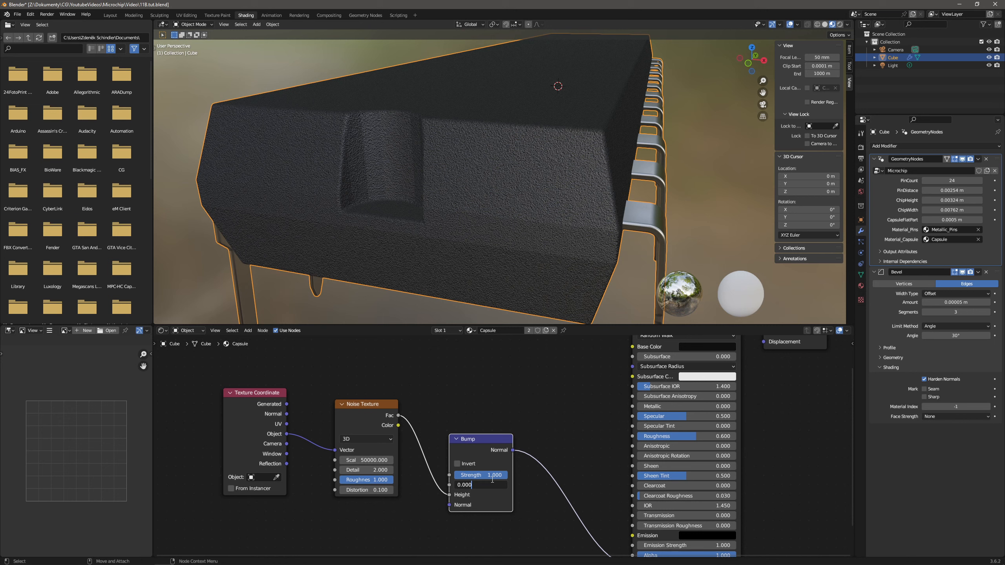
text(011)
key(BackSpace)
key(Return)
scroll(479, 201, up, 3)
alt+drag(479, 201, 463, 198)
scroll(457, 200, down, 3)
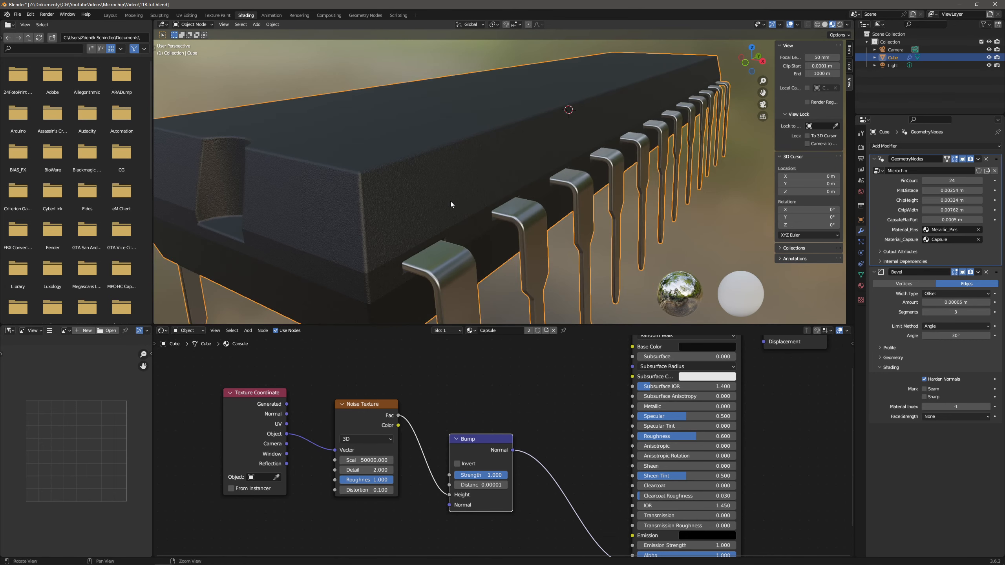
alt+middle_drag(450, 201, 513, 227)
Add a Color Ramp driven by the Noise Texture's Fac and connect its Color to the Principled BSDF's Base Color
alt+middle_drag(524, 418, 530, 471)
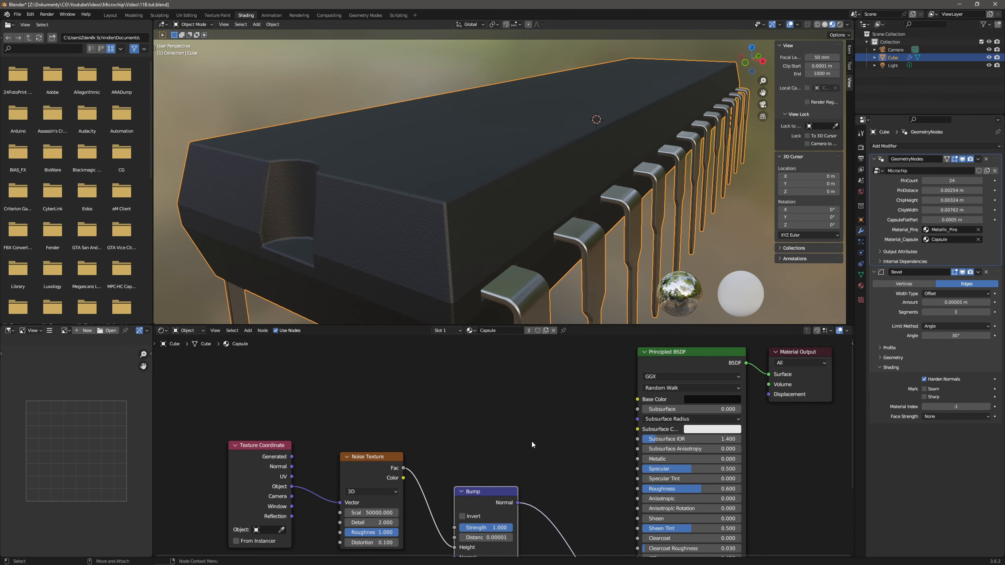
scroll(532, 444, down, 1)
drag(410, 471, 378, 476)
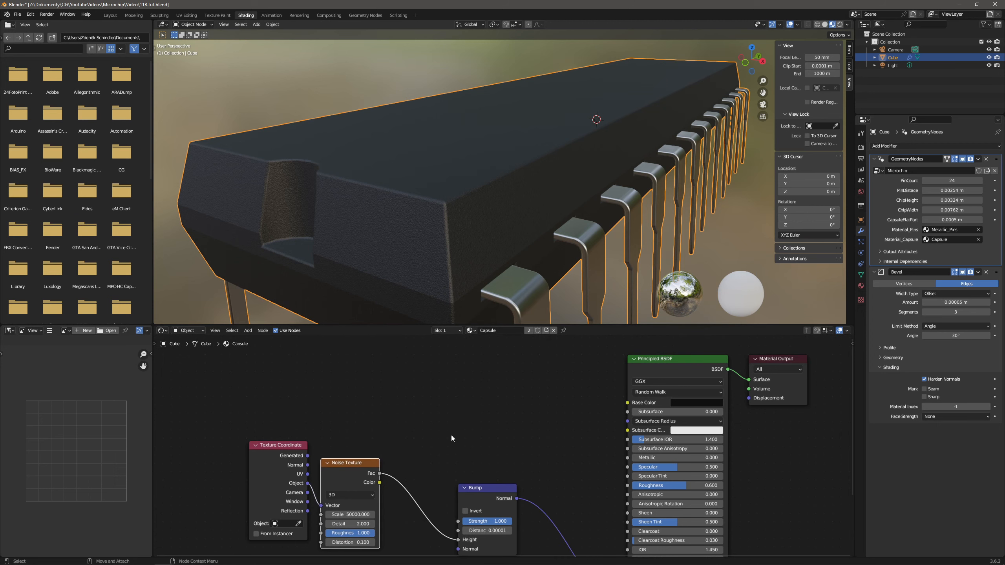
drag(380, 482, 431, 373)
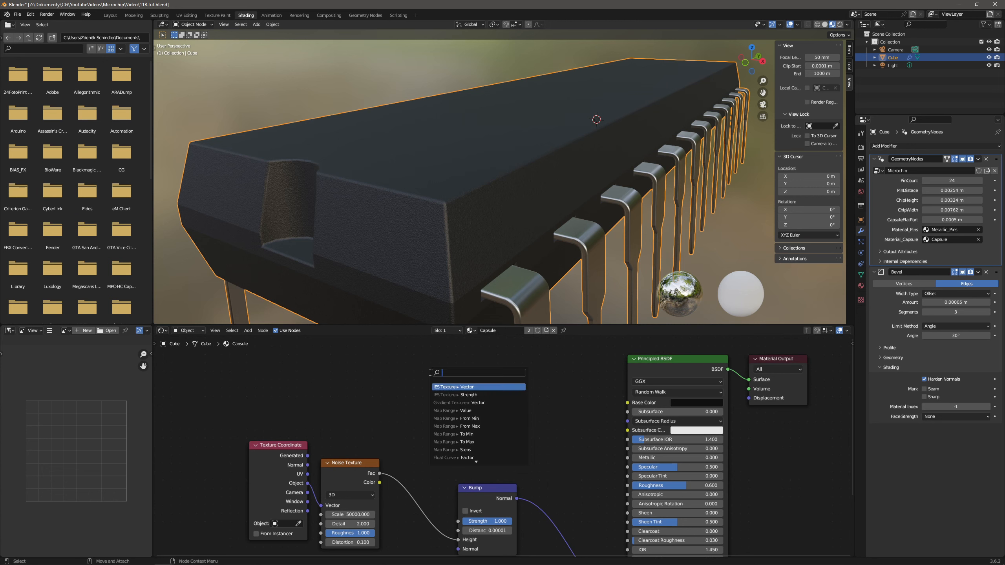
text(colo)
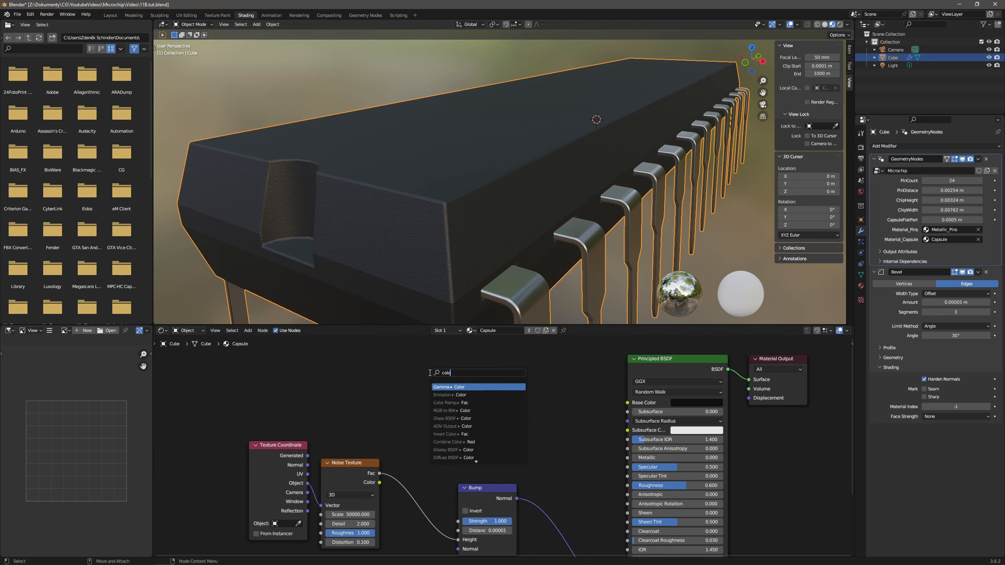
text(r ramp)
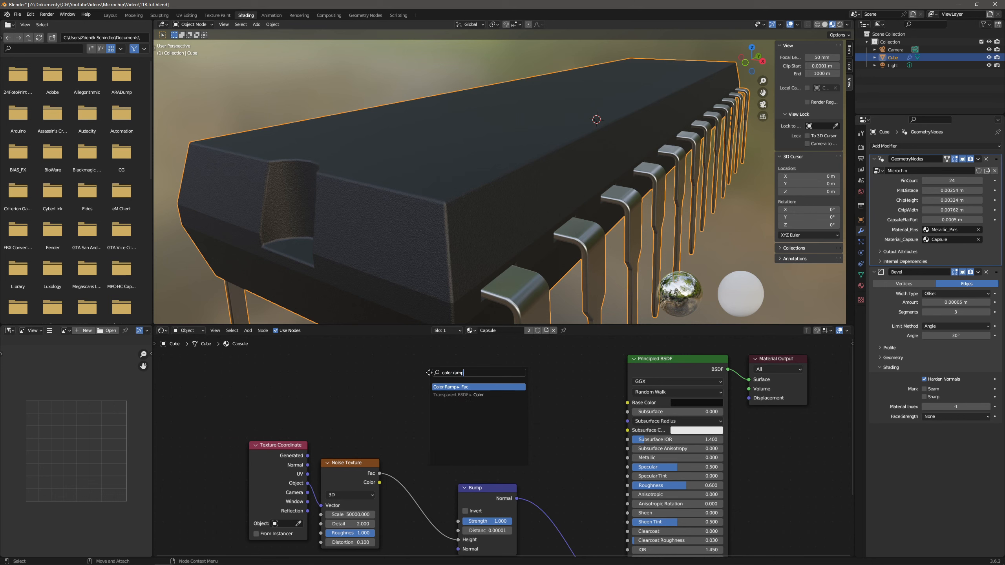
key(Return)
click(435, 365)
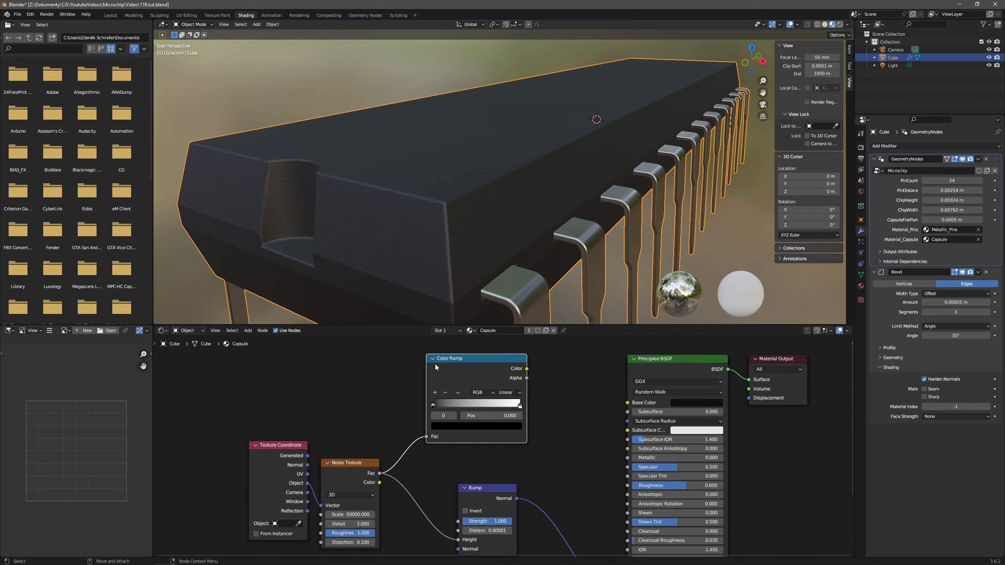
drag(529, 370, 627, 403)
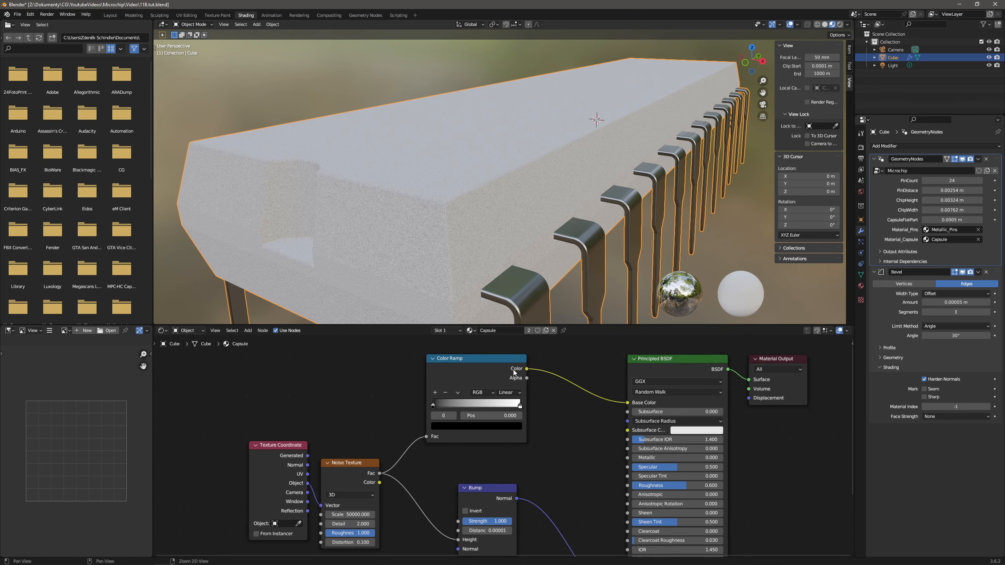
Set the colour Value of both the first and last Color Ramp stops to 0.02
middle_drag(513, 369, 487, 386)
scroll(488, 390, up, 1)
middle_drag(476, 214, 475, 186)
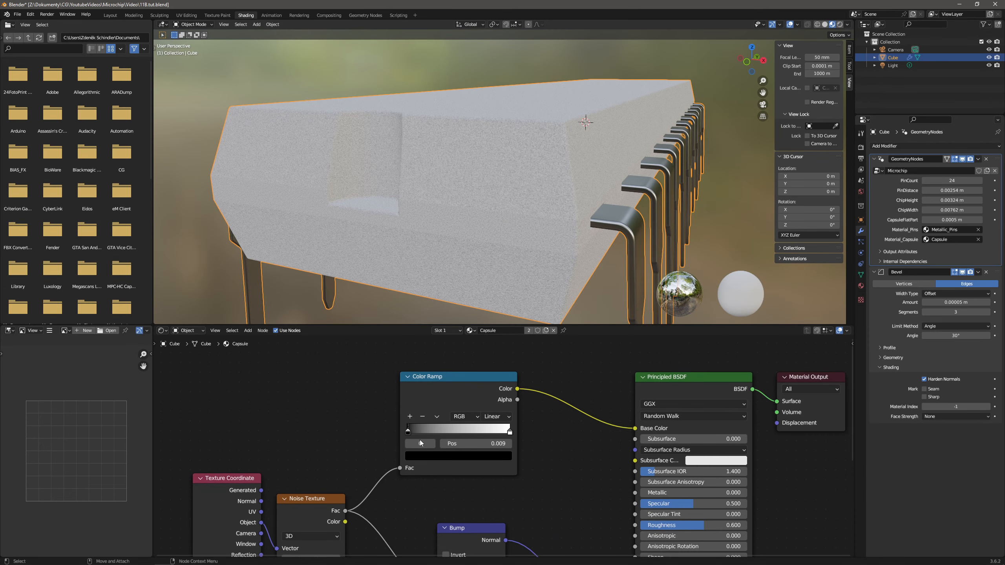
click(436, 456)
click(464, 431)
text(0.02)
key(Return)
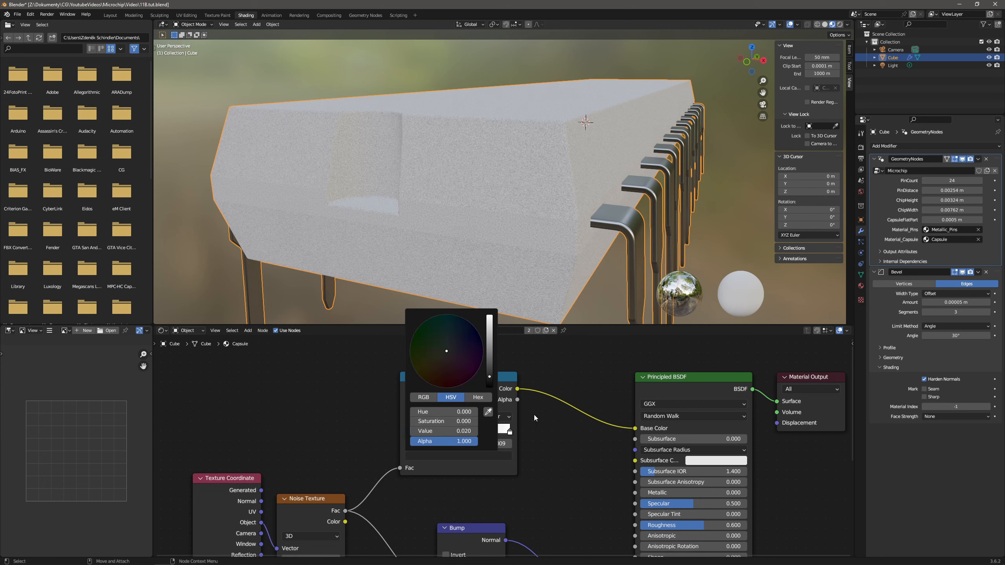
click(510, 432)
click(506, 456)
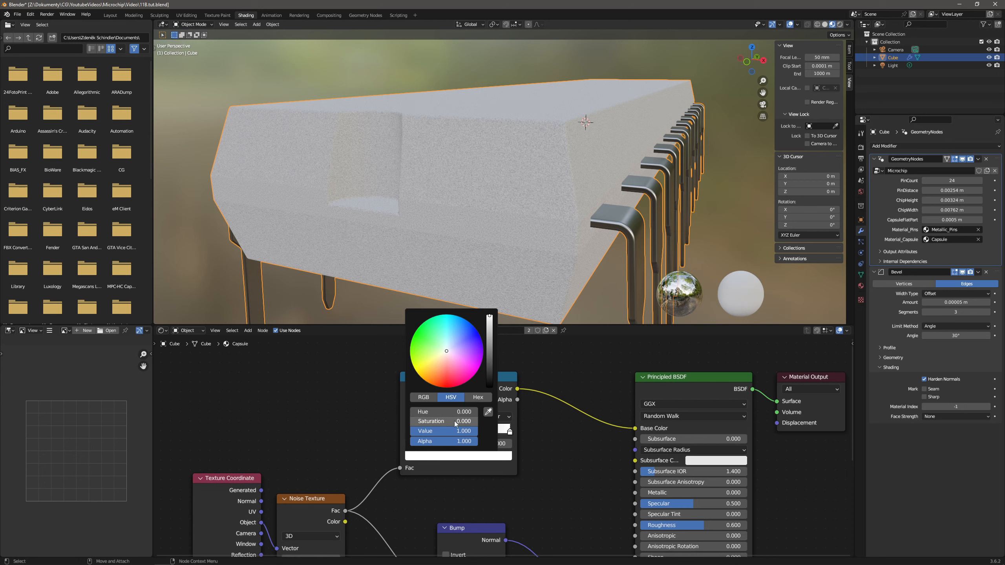
click(464, 428)
text(0.02)
key(Return)
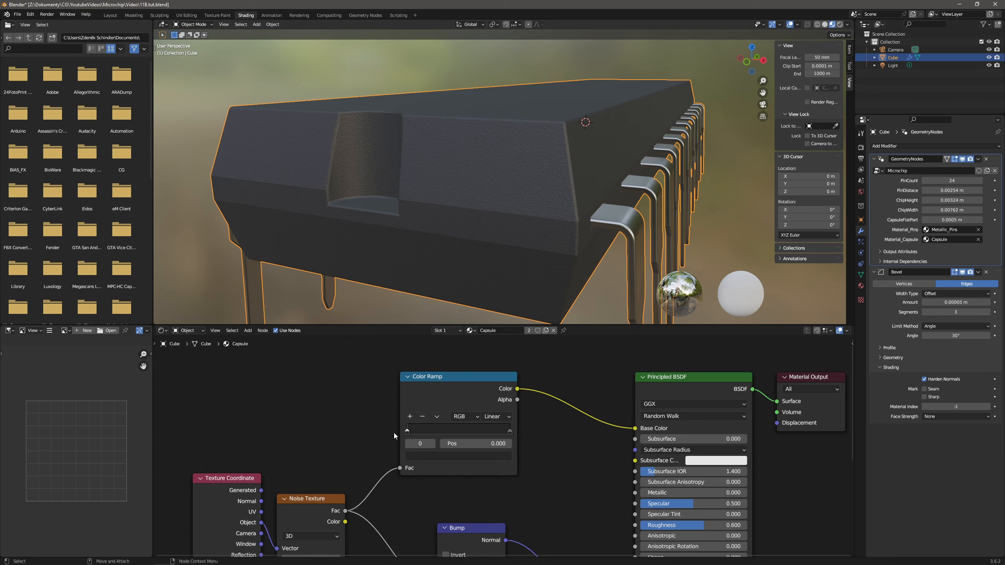
Add a middle stop to the Color Ramp at about position 0.723 and lighten it to a slightly brighter dark grey
click(410, 417)
drag(460, 433, 492, 434)
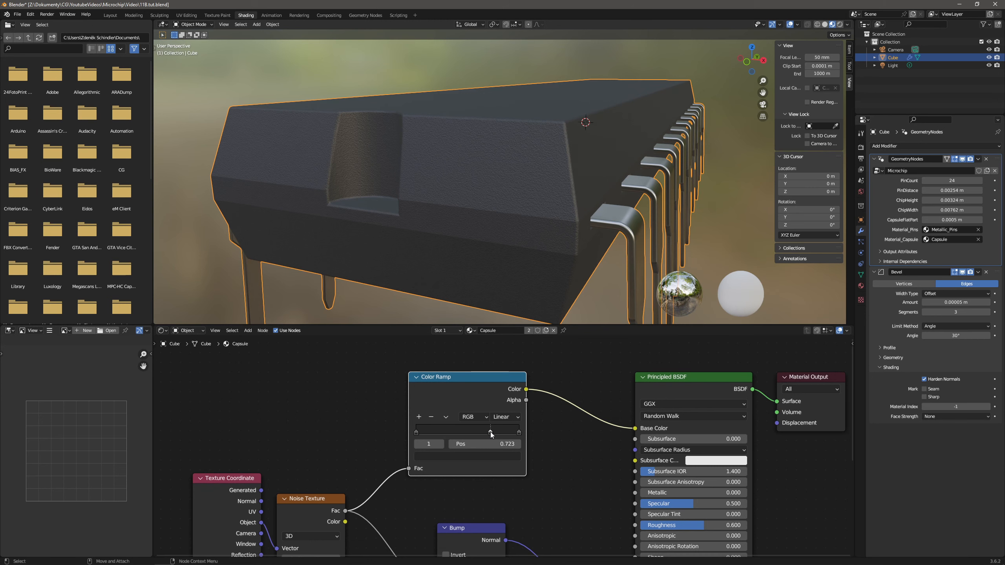
scroll(511, 247, up, 5)
scroll(483, 231, up, 2)
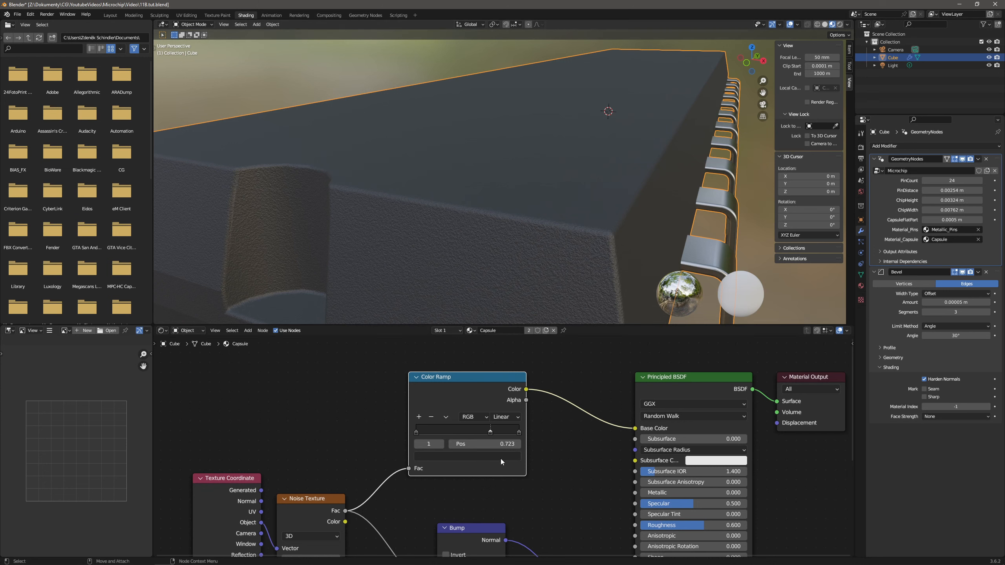
click(482, 457)
drag(498, 377, 498, 375)
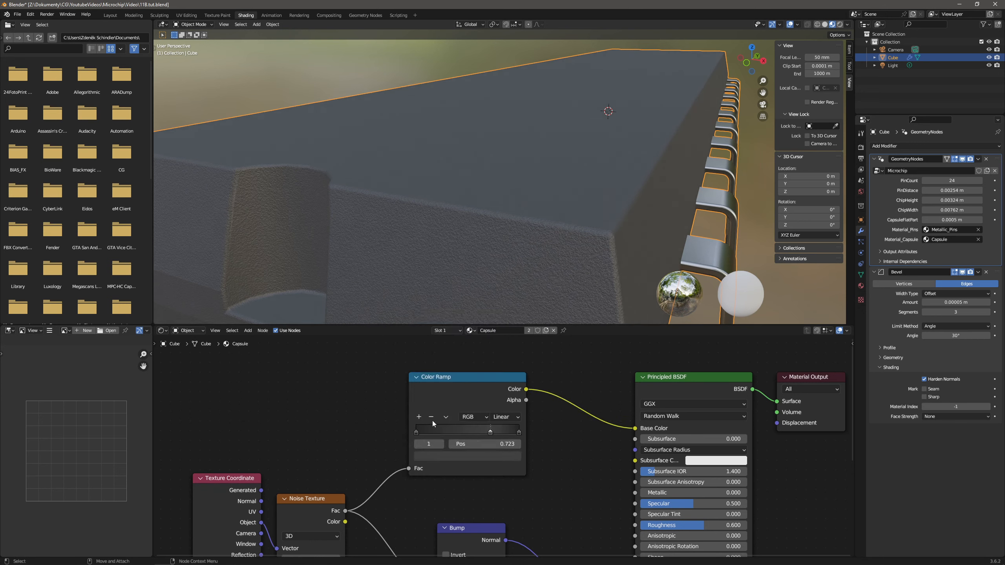
Add another stop to the Color Ramp before the lighter grey one and set its colour Value to 0.02
click(419, 417)
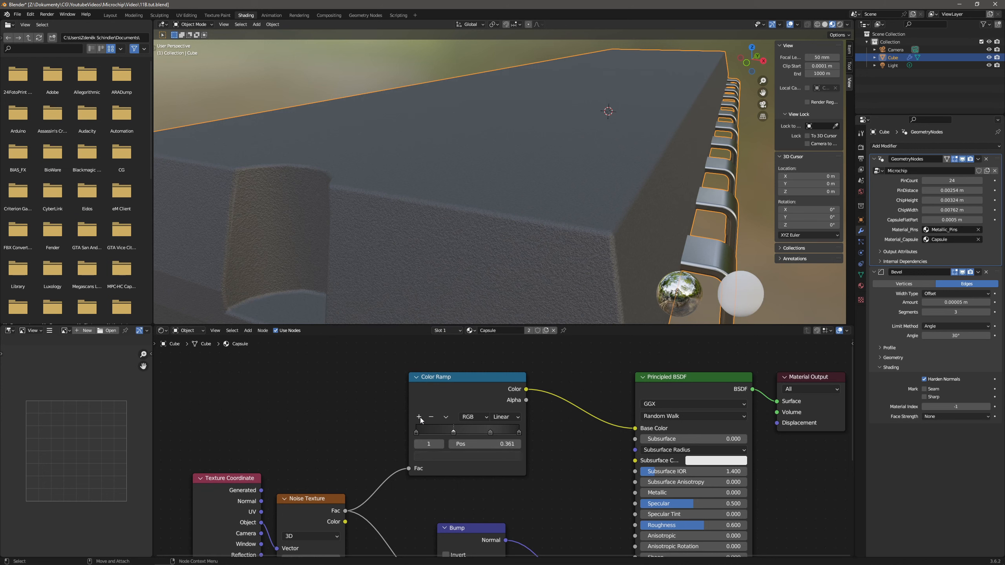
click(474, 458)
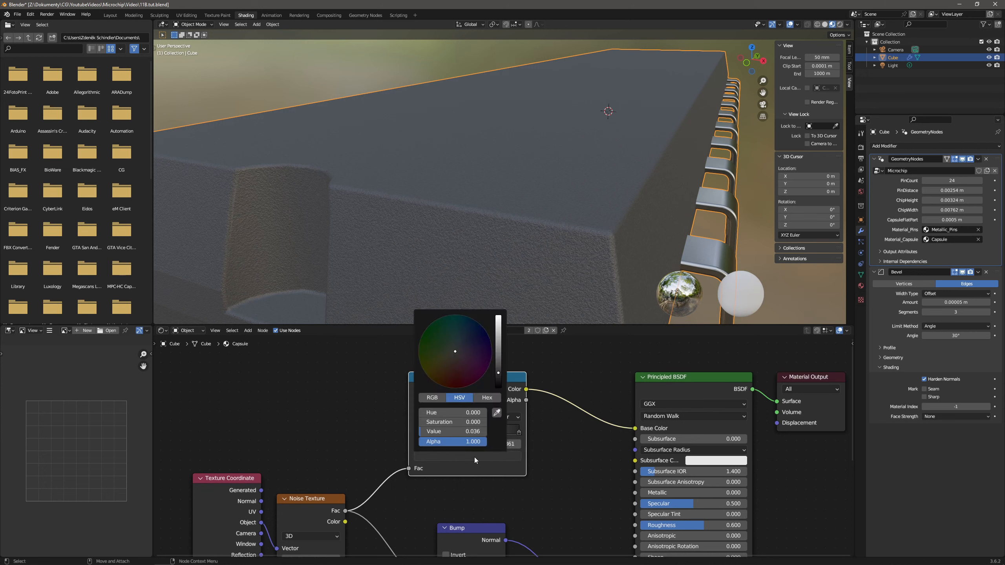
click(473, 430)
text(00)
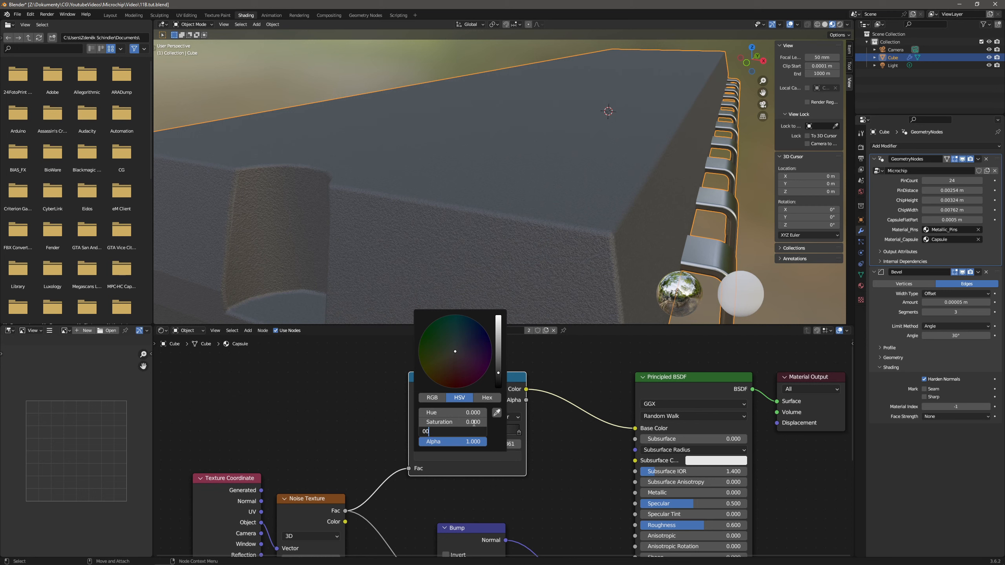
key(BackSpace)
text(.02)
key(Return)
click(580, 470)
Flank the Color Ramp's lighter stop with dark 0.02 stops, moving the one after it to position 0.826
drag(454, 432, 456, 433)
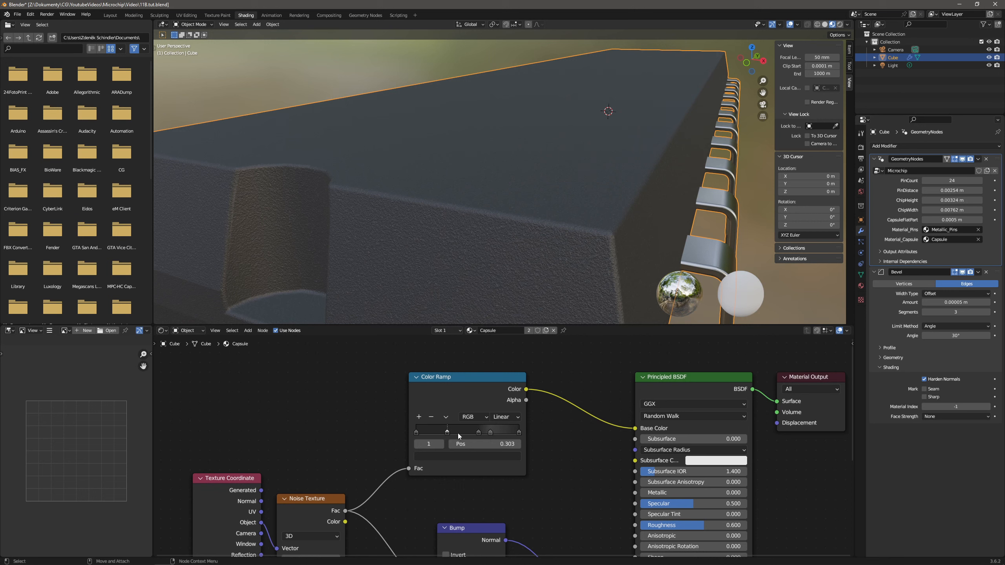
drag(450, 433, 488, 434)
click(498, 457)
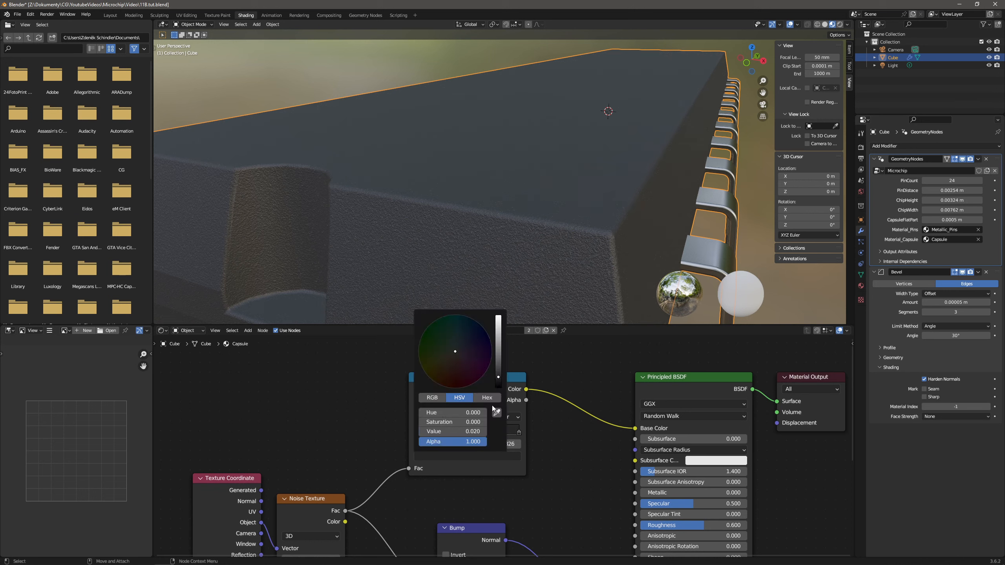
Set the Color Ramp's interpolation to Cardinal and shift its lighter grey stop to position 0.700
click(503, 419)
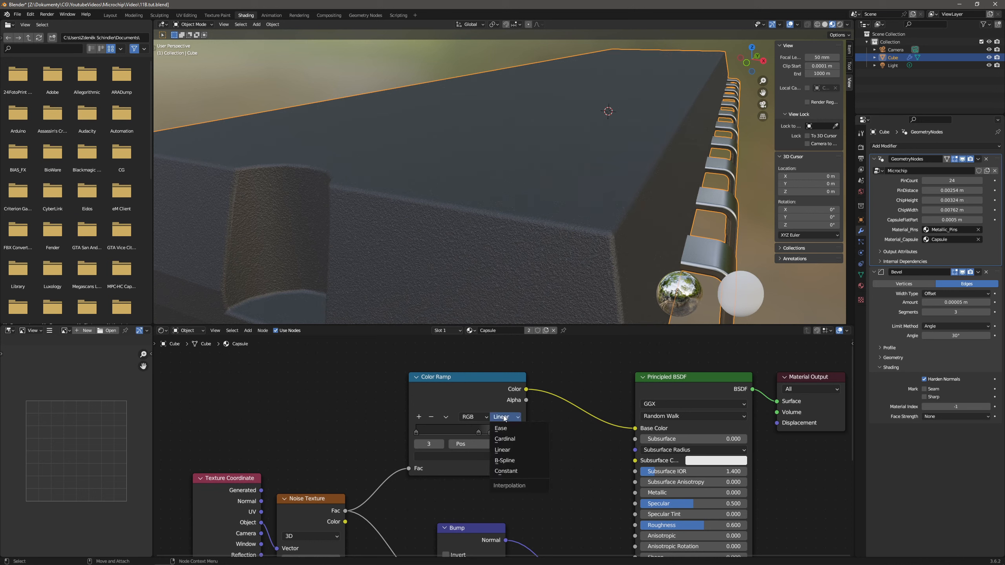
click(512, 440)
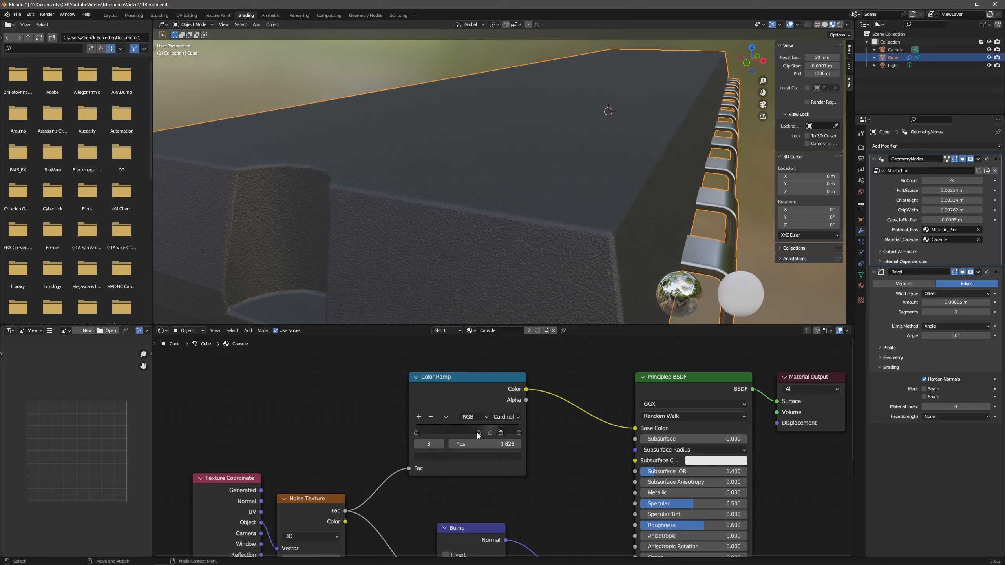
drag(489, 432, 488, 432)
mouse_move(521, 200)
middle_down()
mouse_move(552, 198)
mouse_move(533, 203)
middle_up()
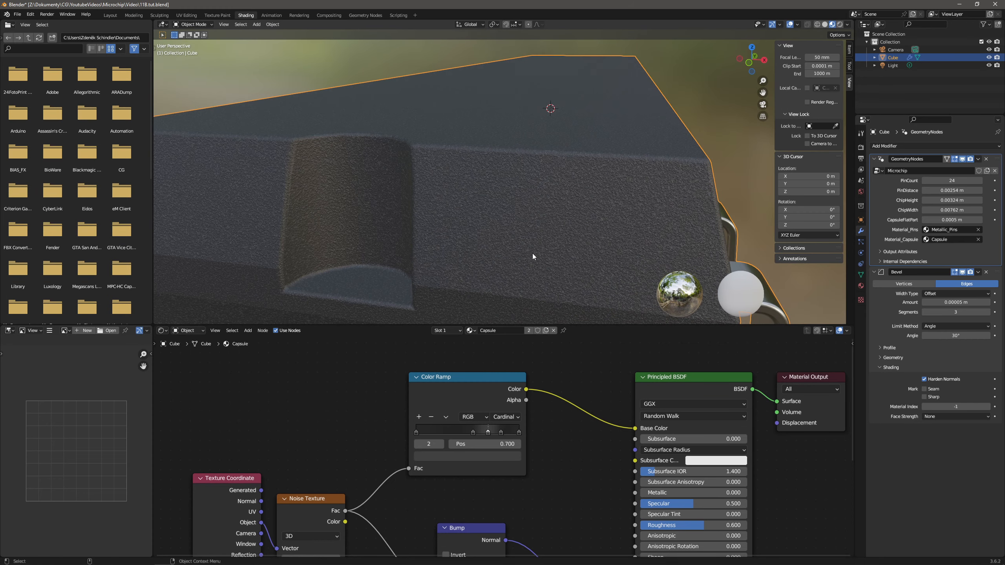
Fine-tune the dark stops around the lighter one, placing the one after it at about 0.82, and inspect the chip's grain
click(473, 432)
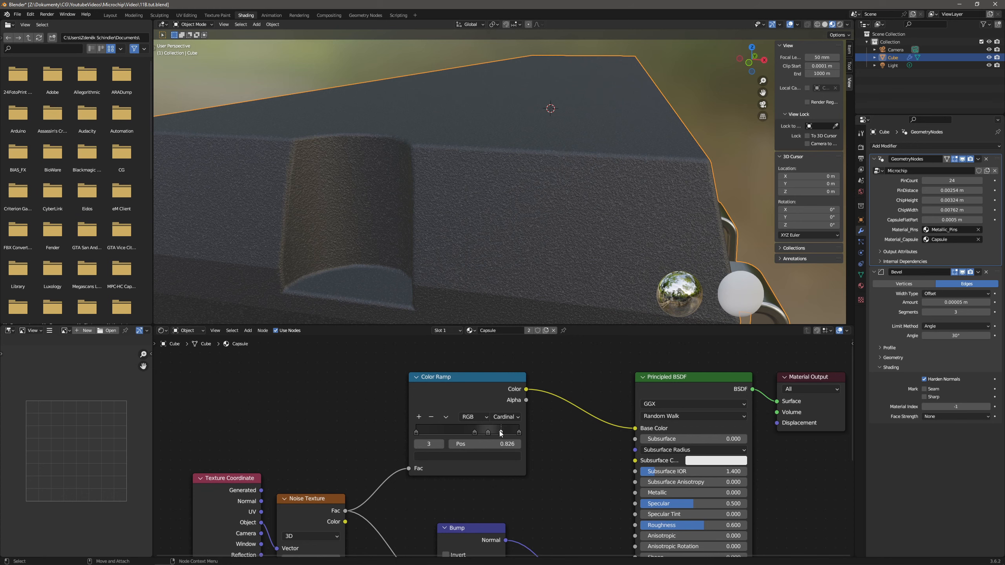
scroll(552, 199, down, 4)
middle_drag(540, 208, 475, 257)
scroll(491, 208, up, 3)
scroll(470, 407, down, 3)
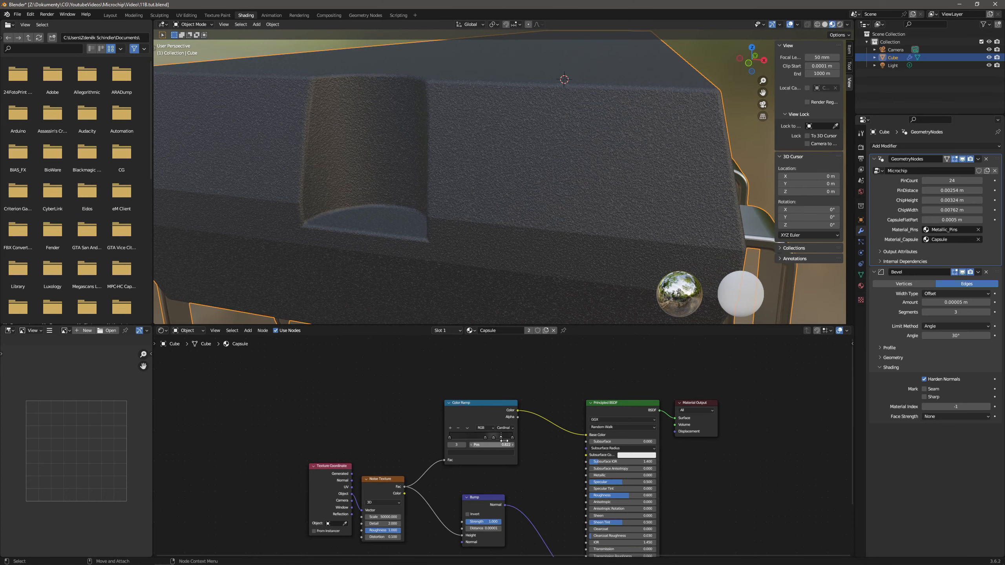
Spread the Color Ramp and Bump nodes apart and add a Map Range node between them, its Value driven by the Noise Texture's Fac
drag(474, 409, 479, 355)
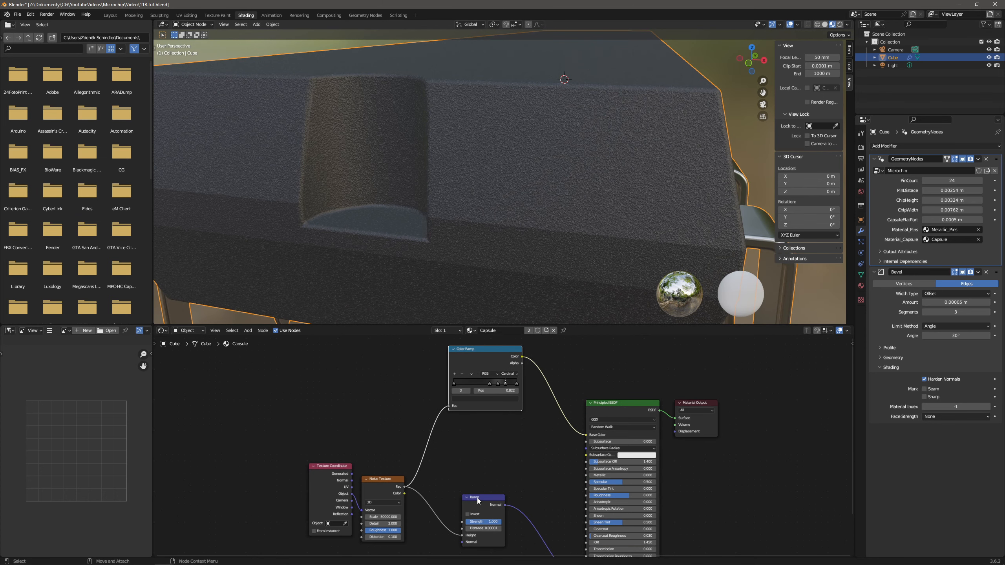
drag(477, 498, 469, 532)
drag(404, 489, 446, 483)
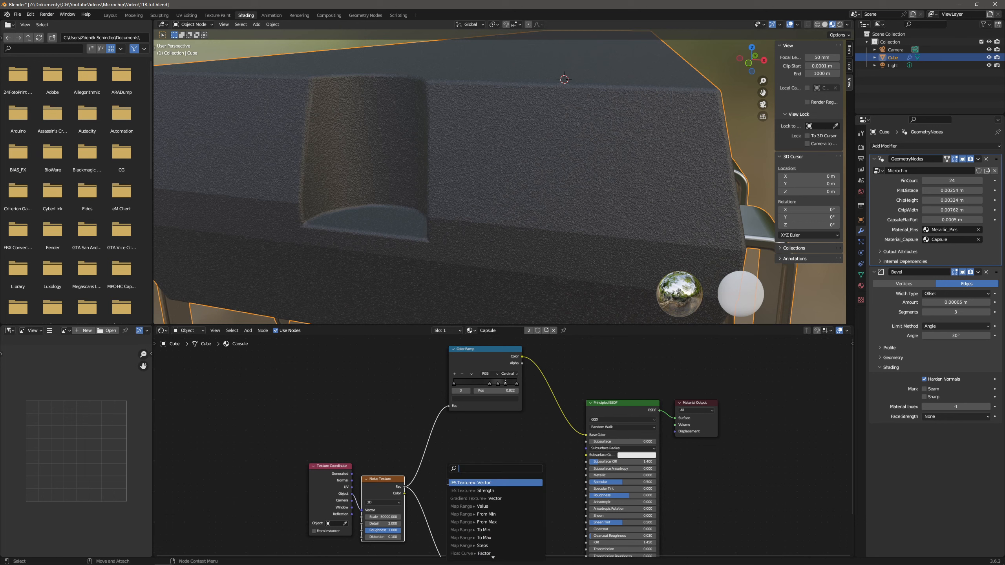
text(map range)
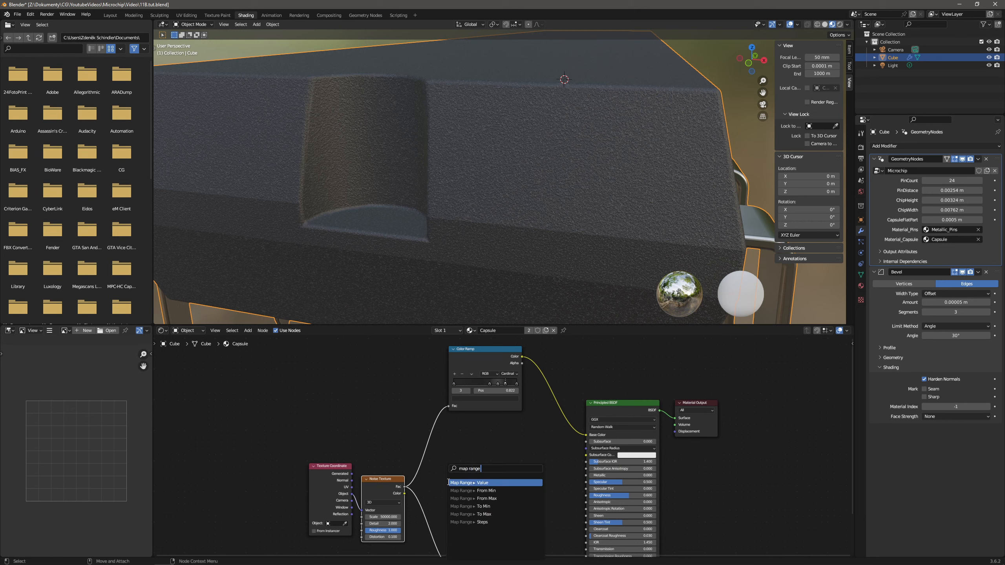
key(Return)
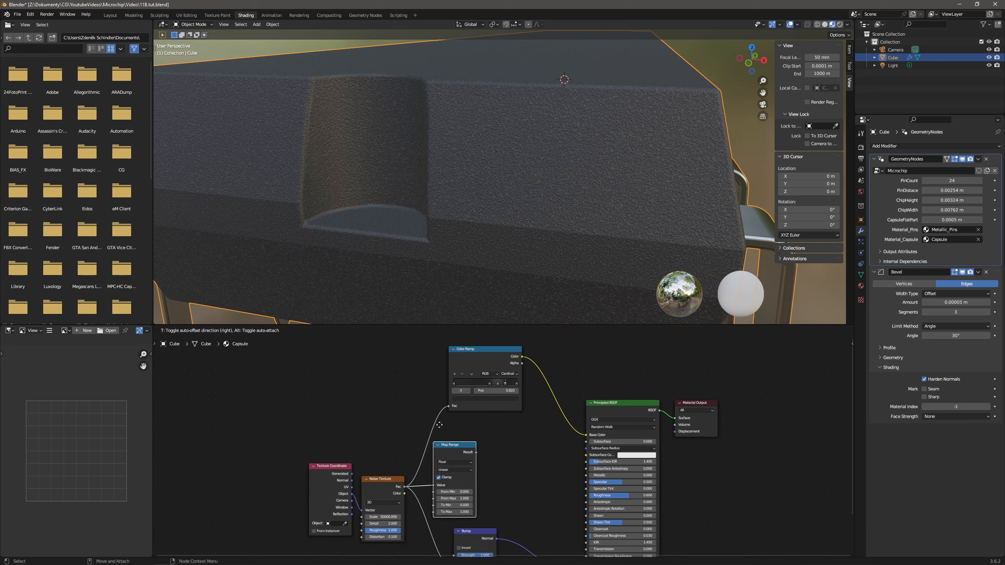
Connect the Map Range node's Result to the Principled BSDF's Roughness
middle_drag(503, 461, 425, 399)
scroll(426, 399, up, 2)
drag(368, 387, 486, 443)
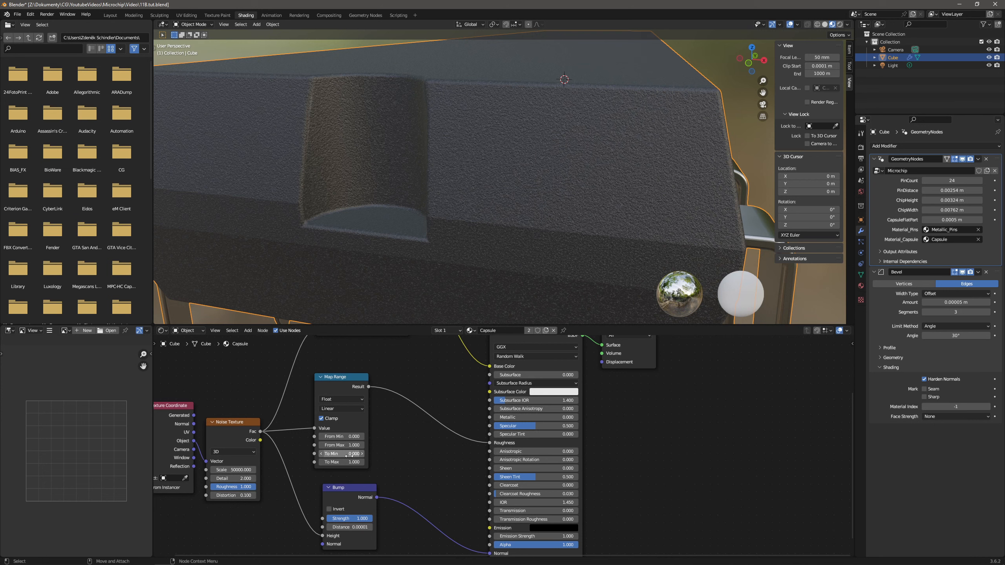
Set the Map Range node's To Min to 0.65 and To Max to 0.35
click(348, 454)
text(.65)
key(Return)
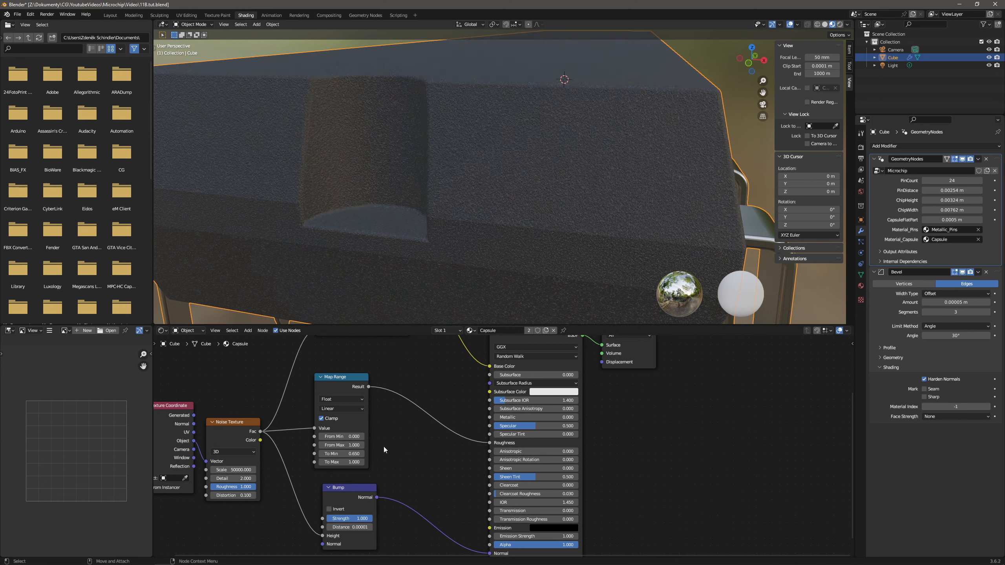
click(353, 462)
text(.35)
key(Return)
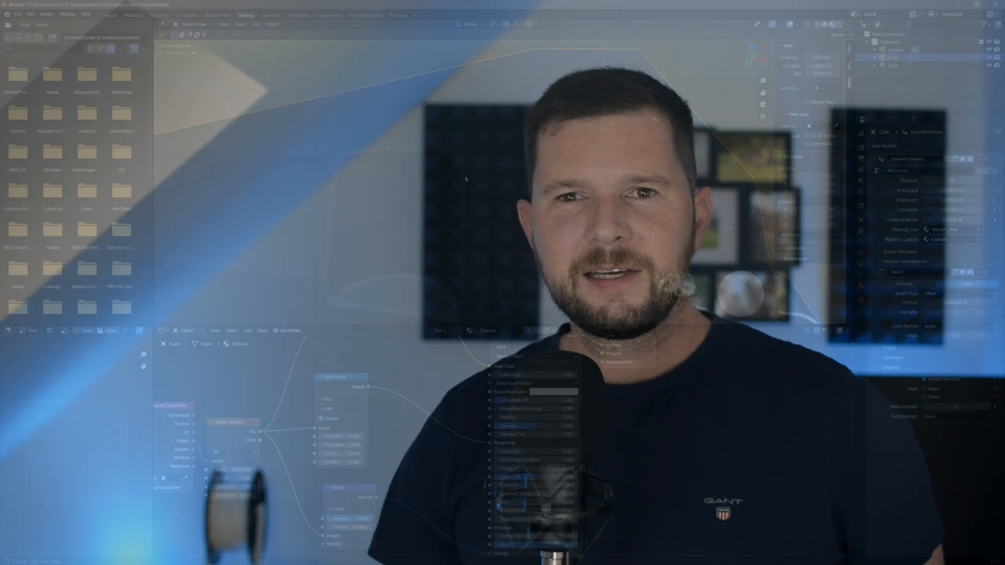